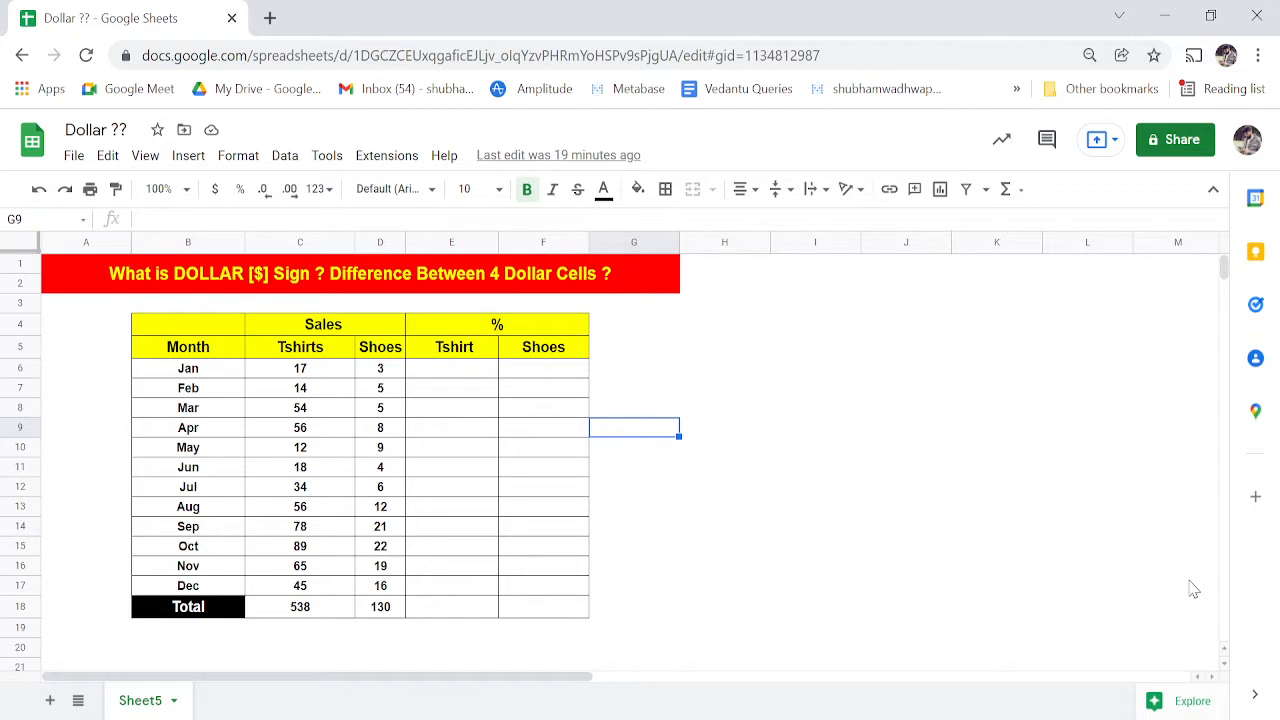
- Look over the table headers and select the Month column B
key("Left")
key("Left")
key("Left")
key("Left")
key("Left")
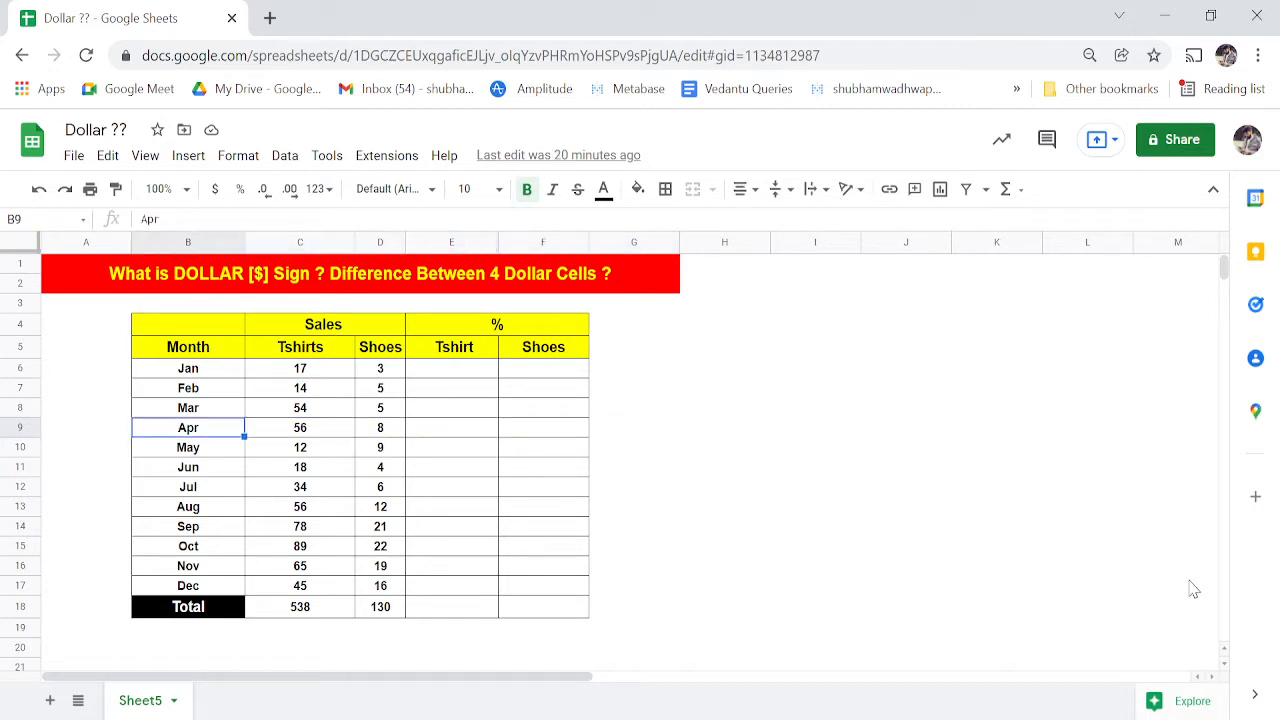
key("Up")
key("Up")
key("Up")
key("Up")
key("Up")
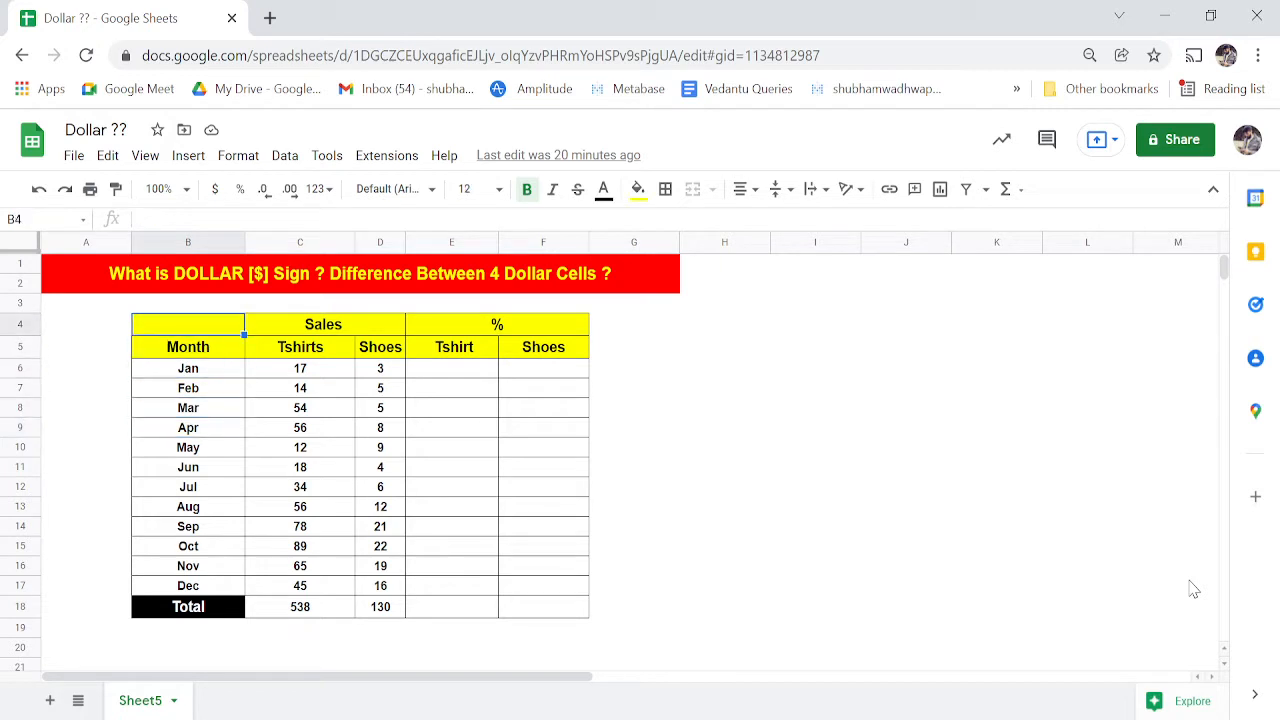
key("Right")
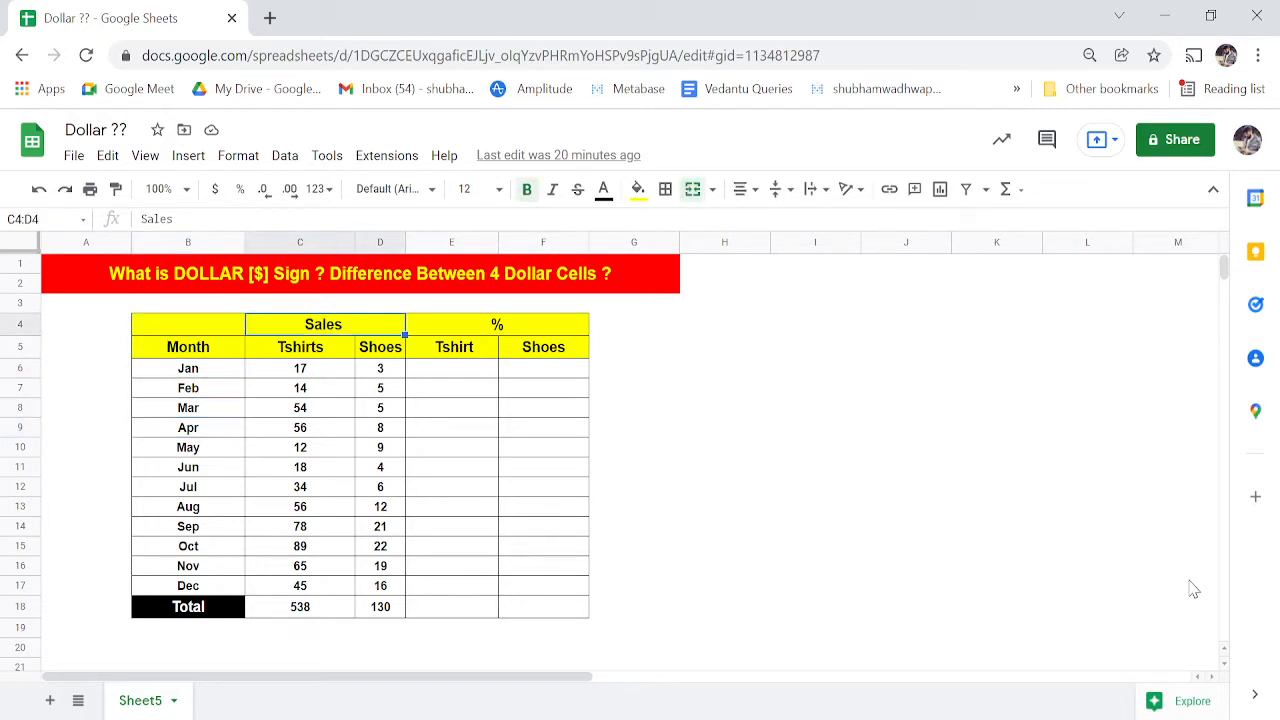
key("Down")
key("Left")
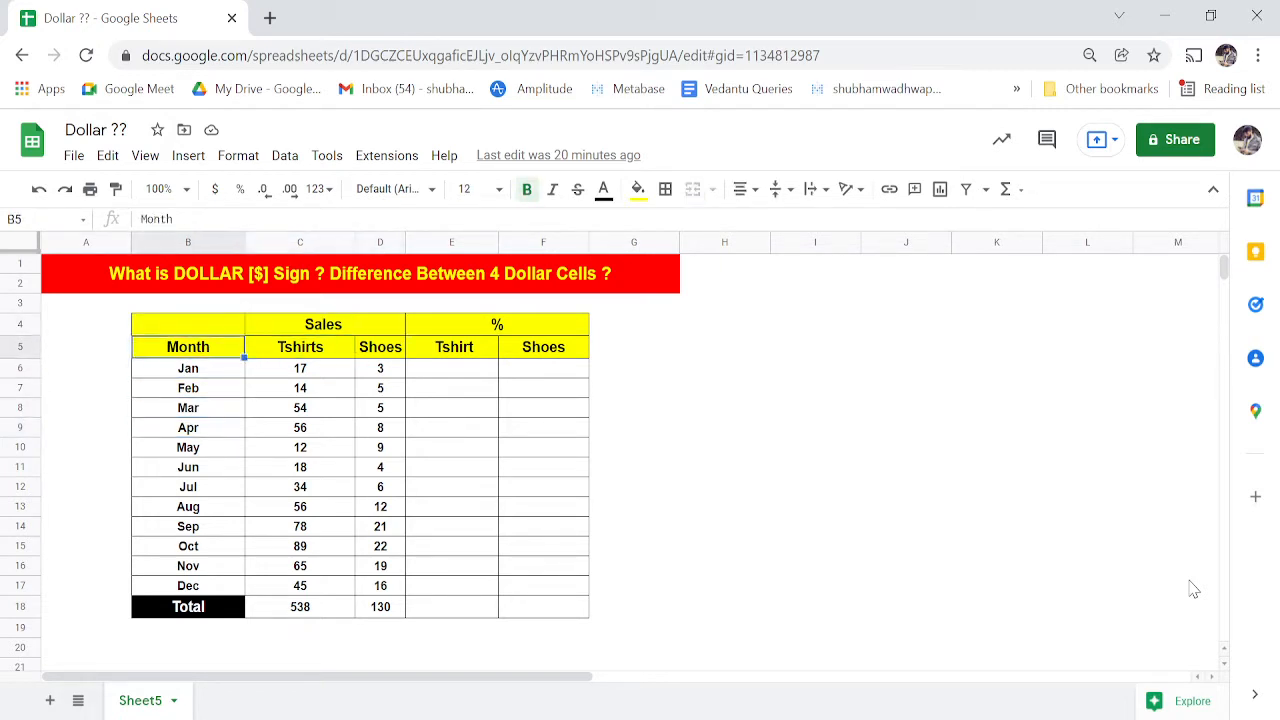
key("Down")
key("Up")
left_click(166, 240)
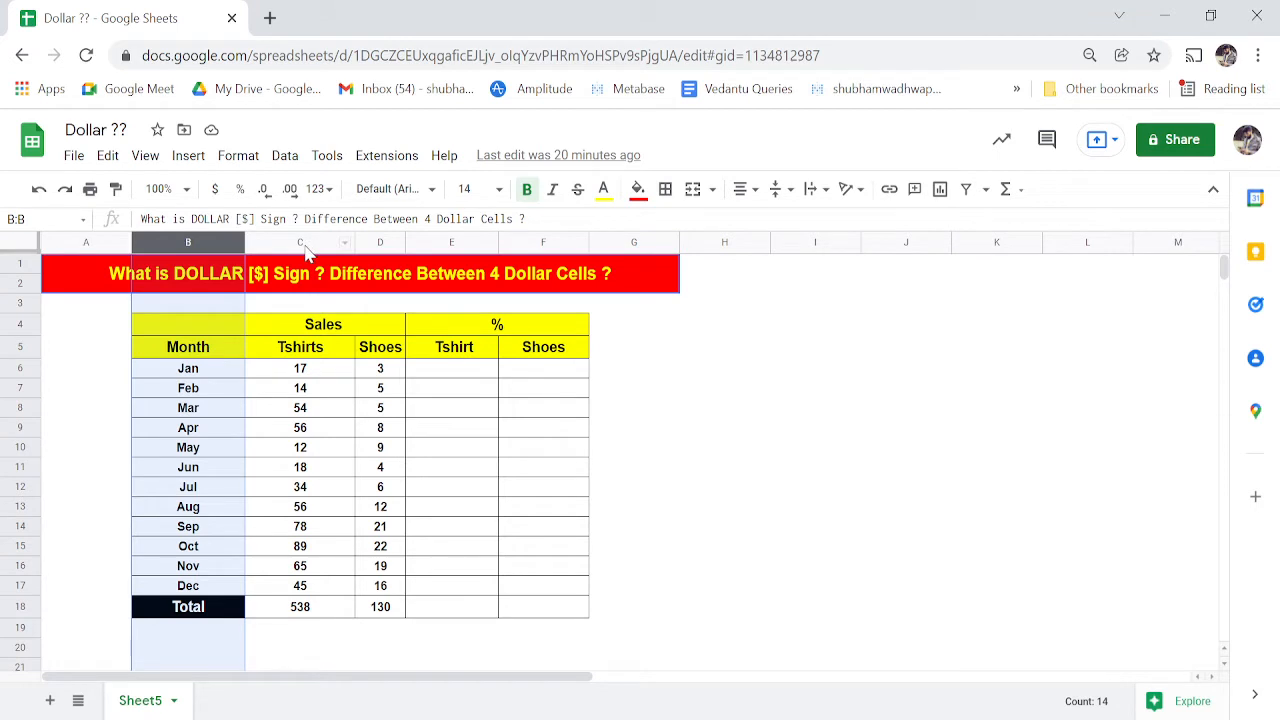
- Select the Tshirts and Shoes columns, ending on January's empty % cell E6
left_click(307, 355)
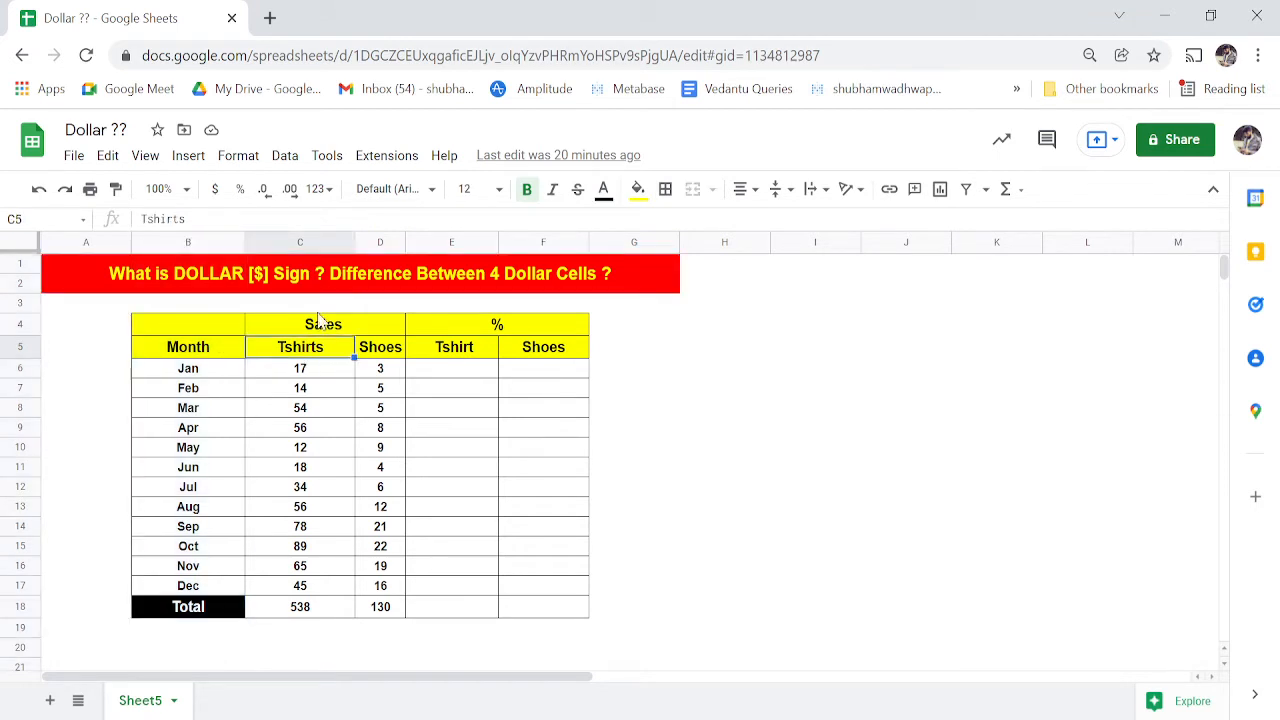
left_click(318, 245)
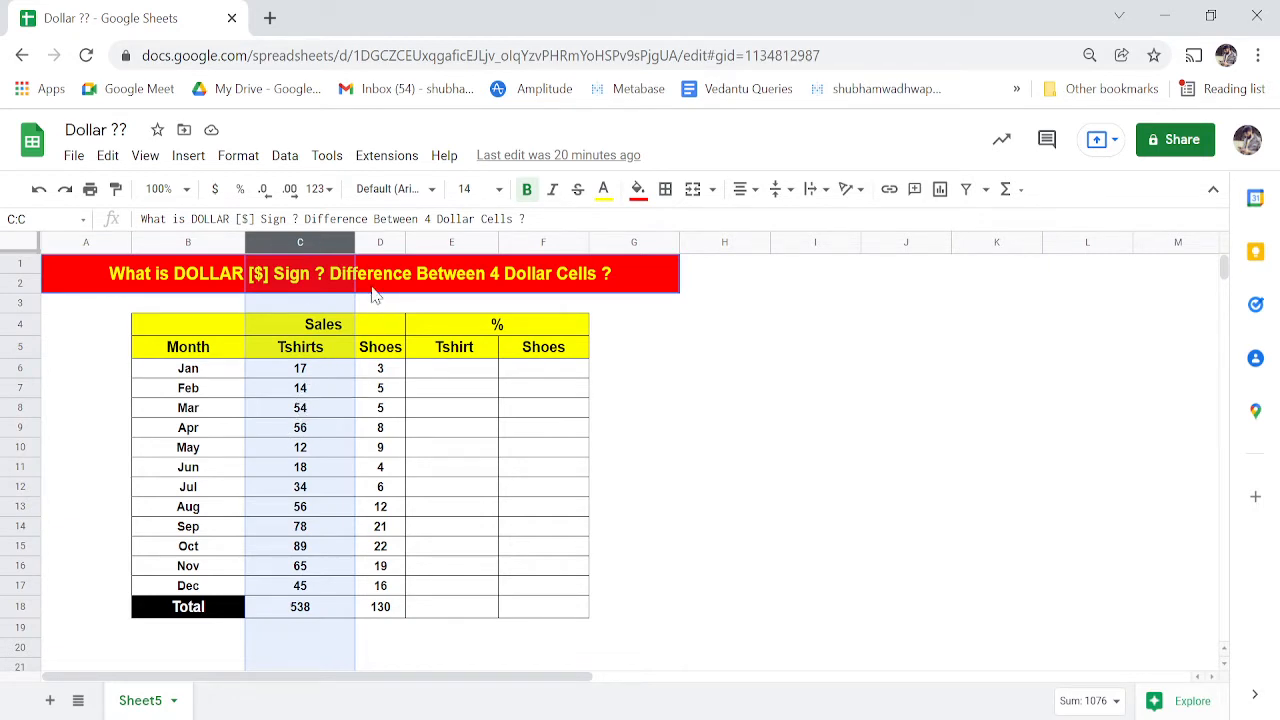
left_click(381, 245)
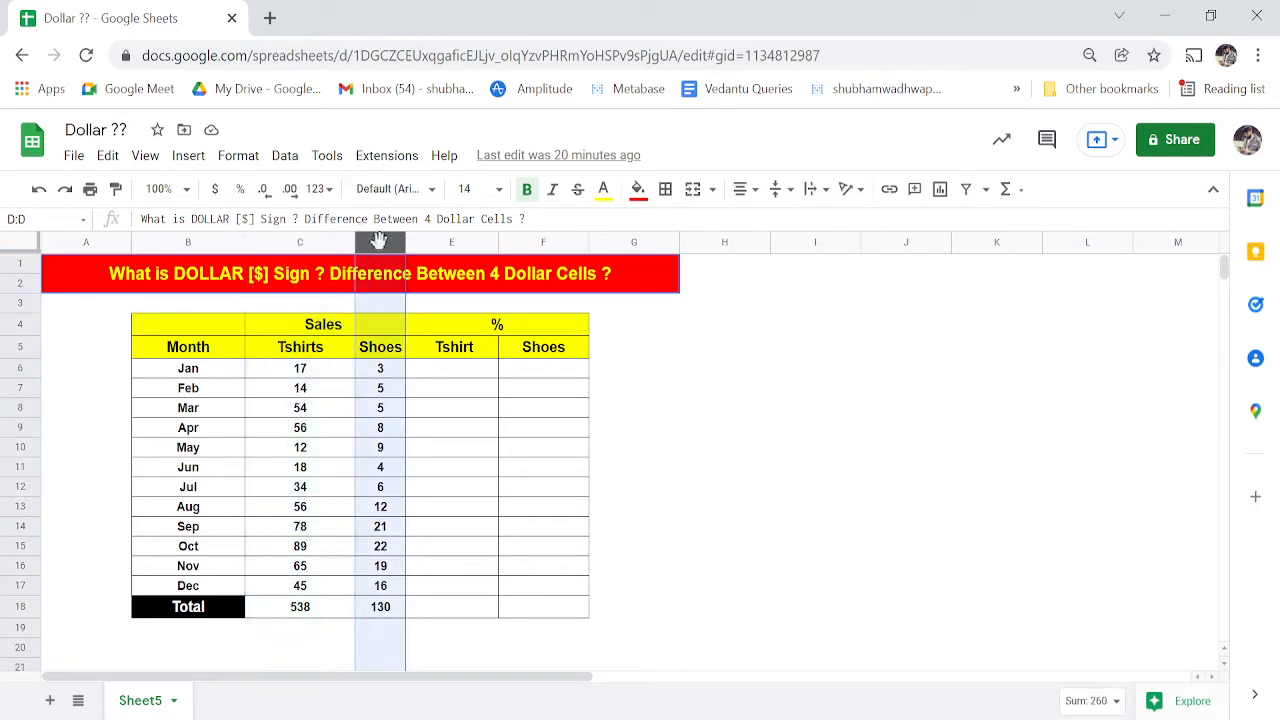
left_click(419, 416)
key("Right")
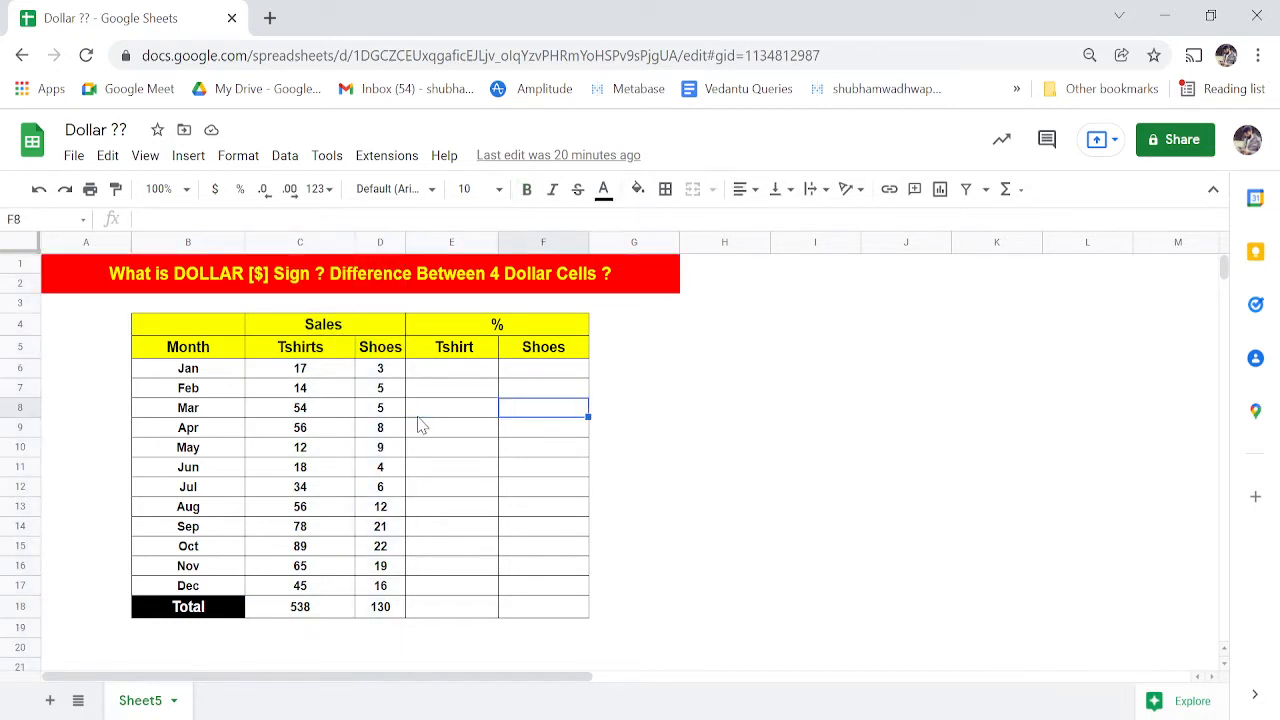
key("Left")
key("Left")
key("Left")
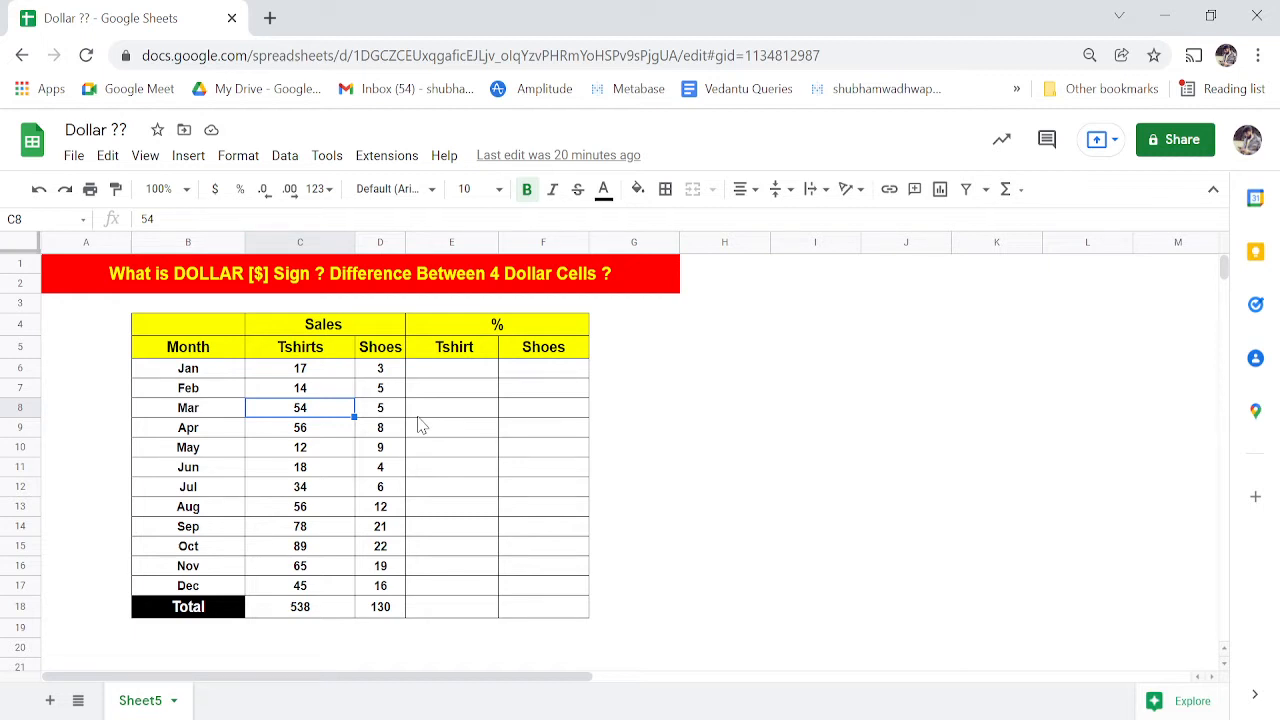
key("Up")
key("Up")
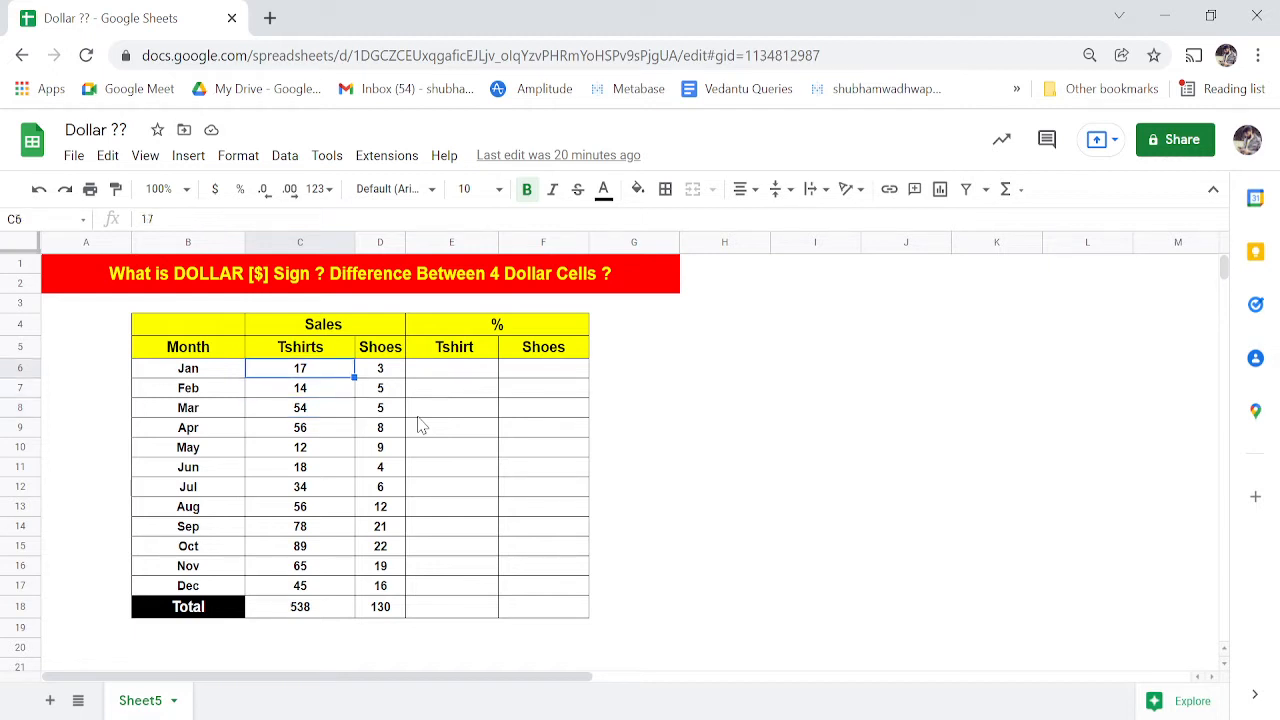
key("Right")
key("Right")
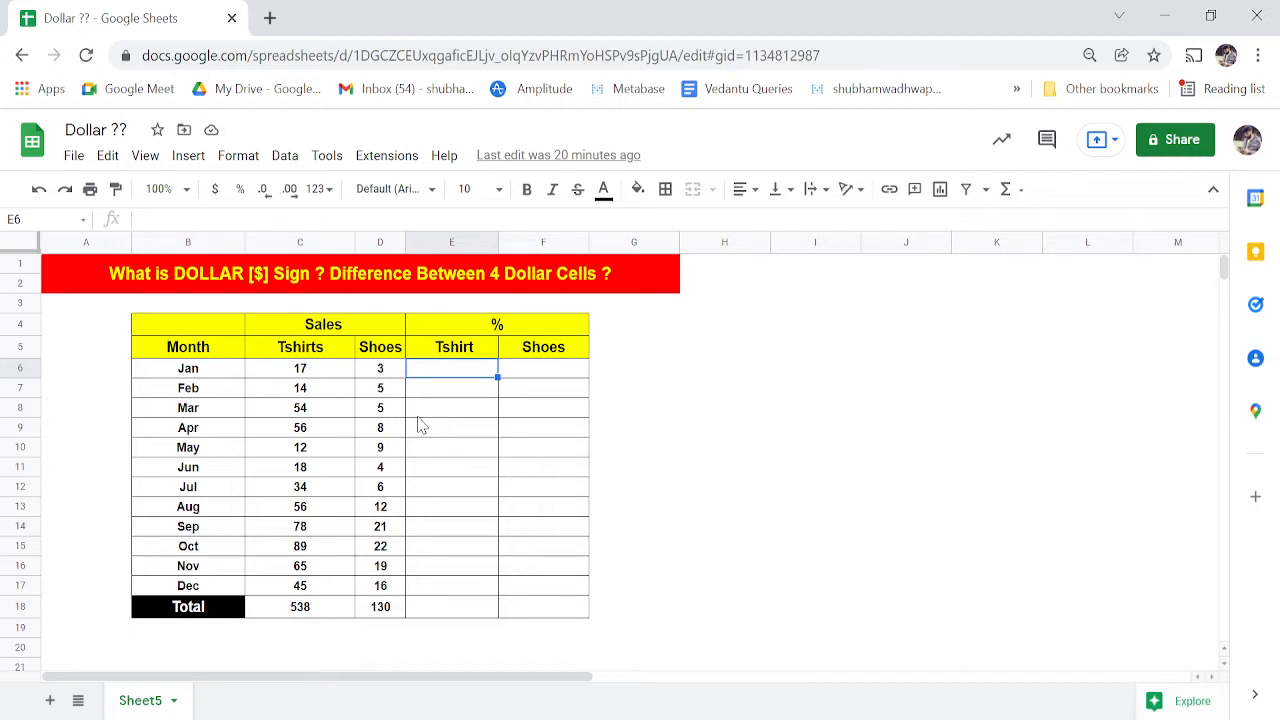
- Enter =C6/C18 in E6 for January's Tshirt share of the total
type("=")
key("Left")
key("Left")
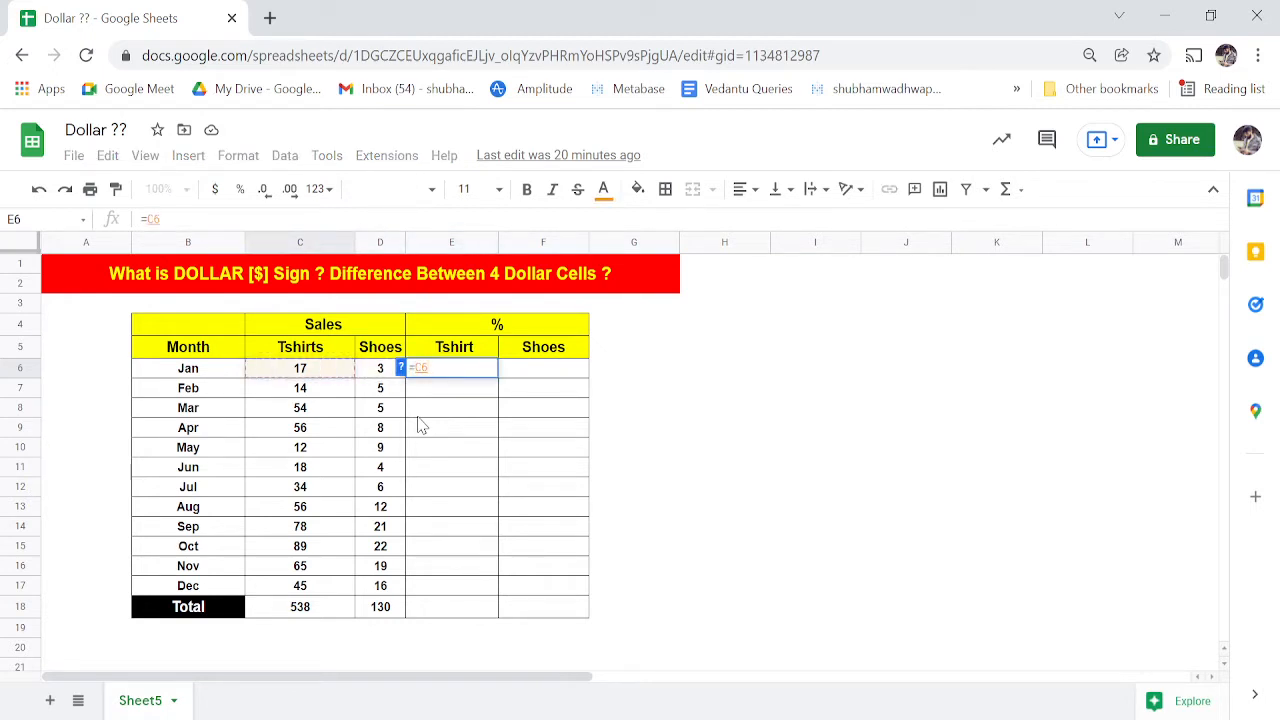
type("/")
key("Down")
key("Down")
key("Down")
key("Down")
key("Left")
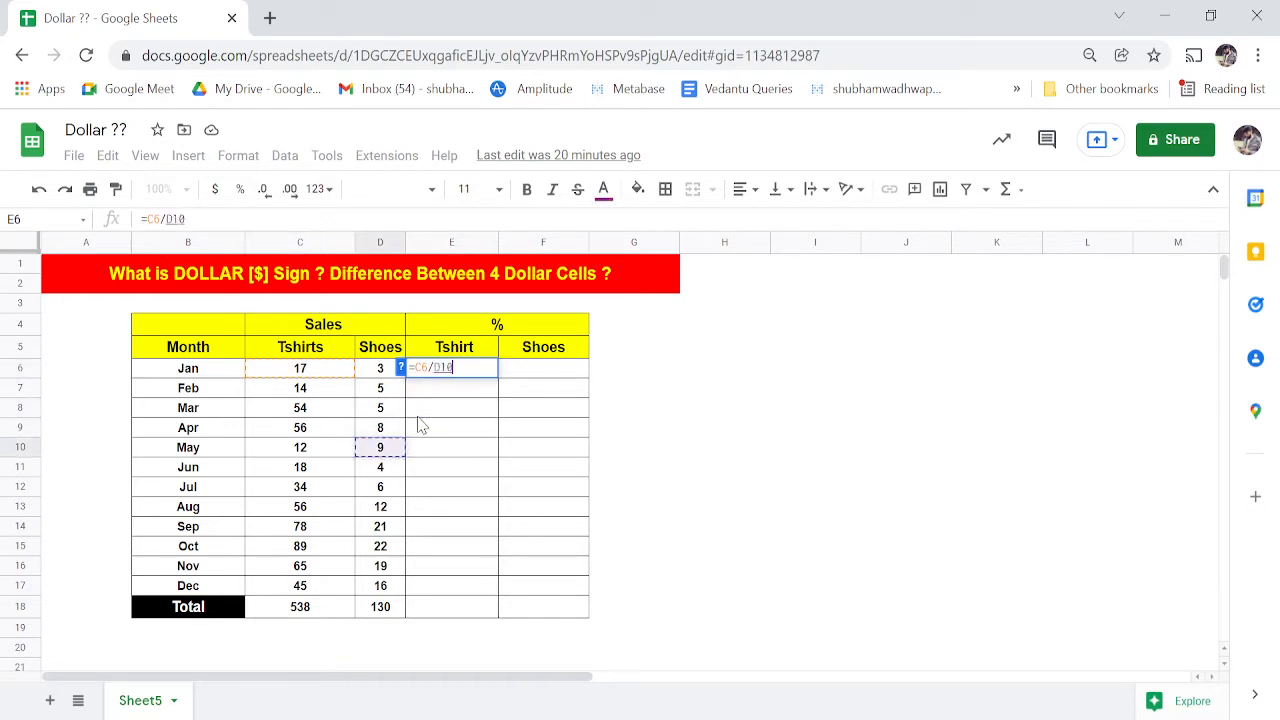
key("Down")
key("Left")
key("Down")
key("Down")
key("Down")
key("Down")
key("Down")
key("Down")
key("Down")
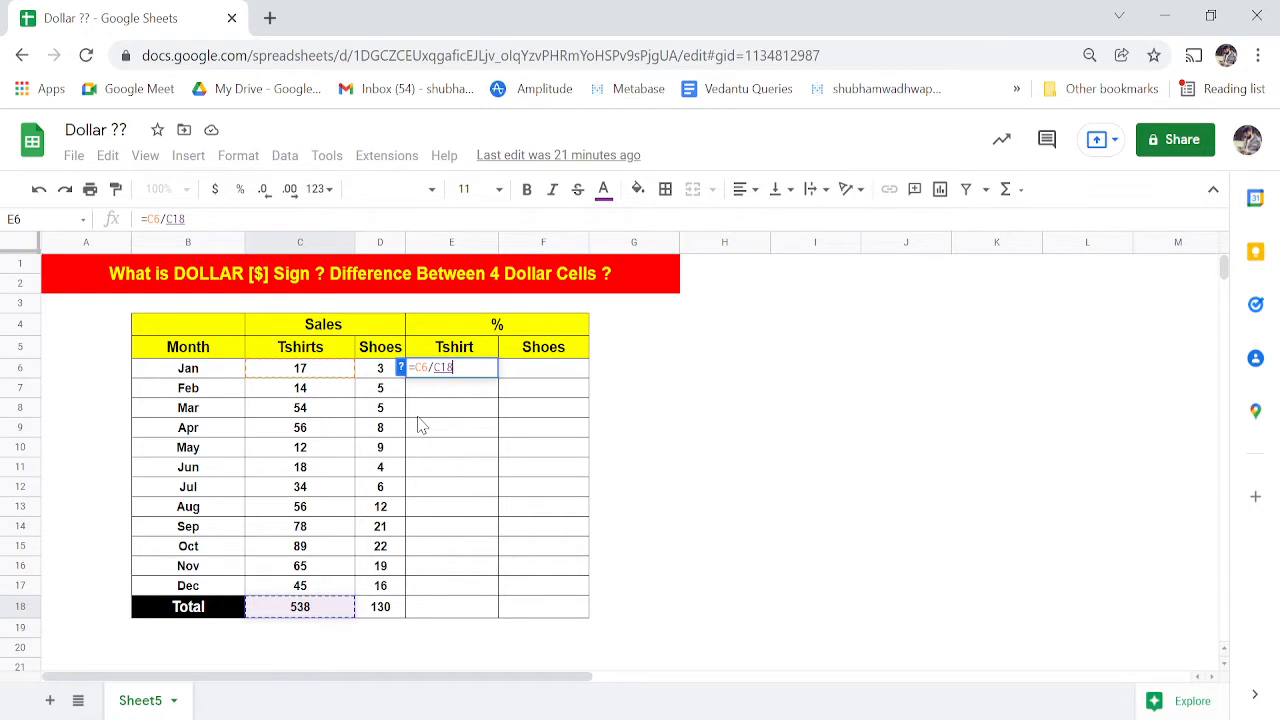
key("Tab")
key("Left")
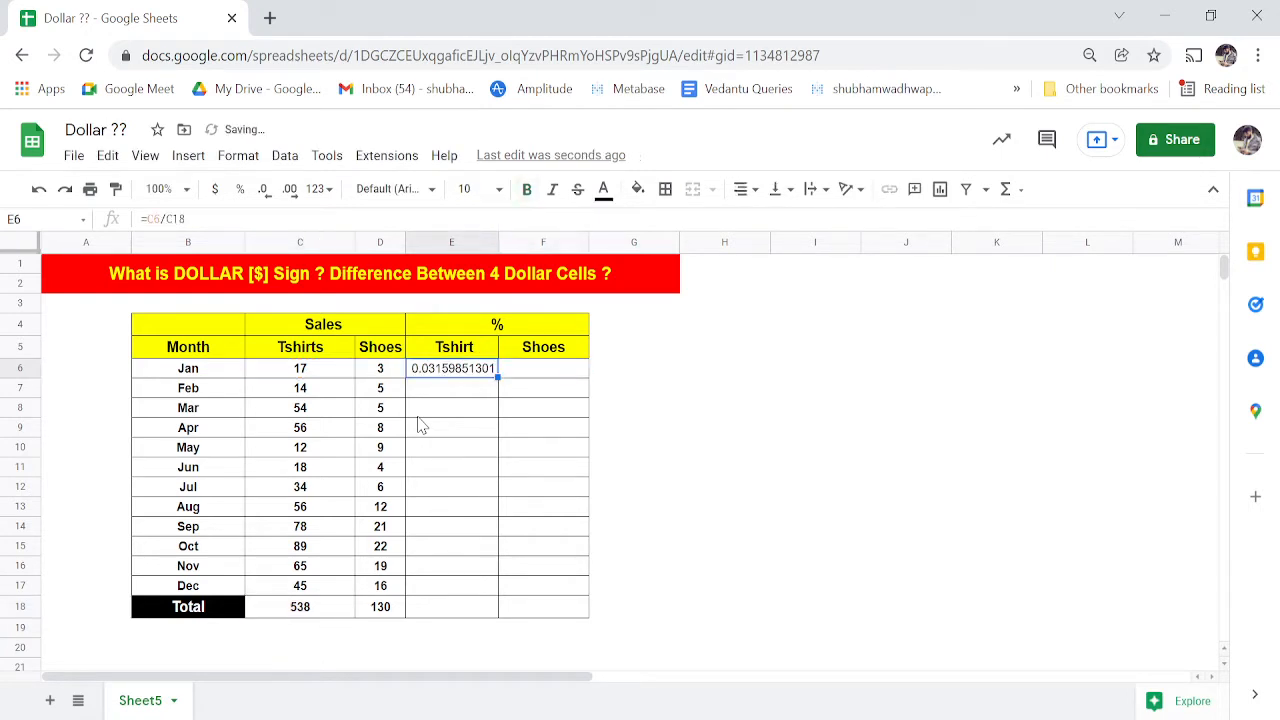
- Format column E as percent so E6 shows 3.16%
left_click(443, 243)
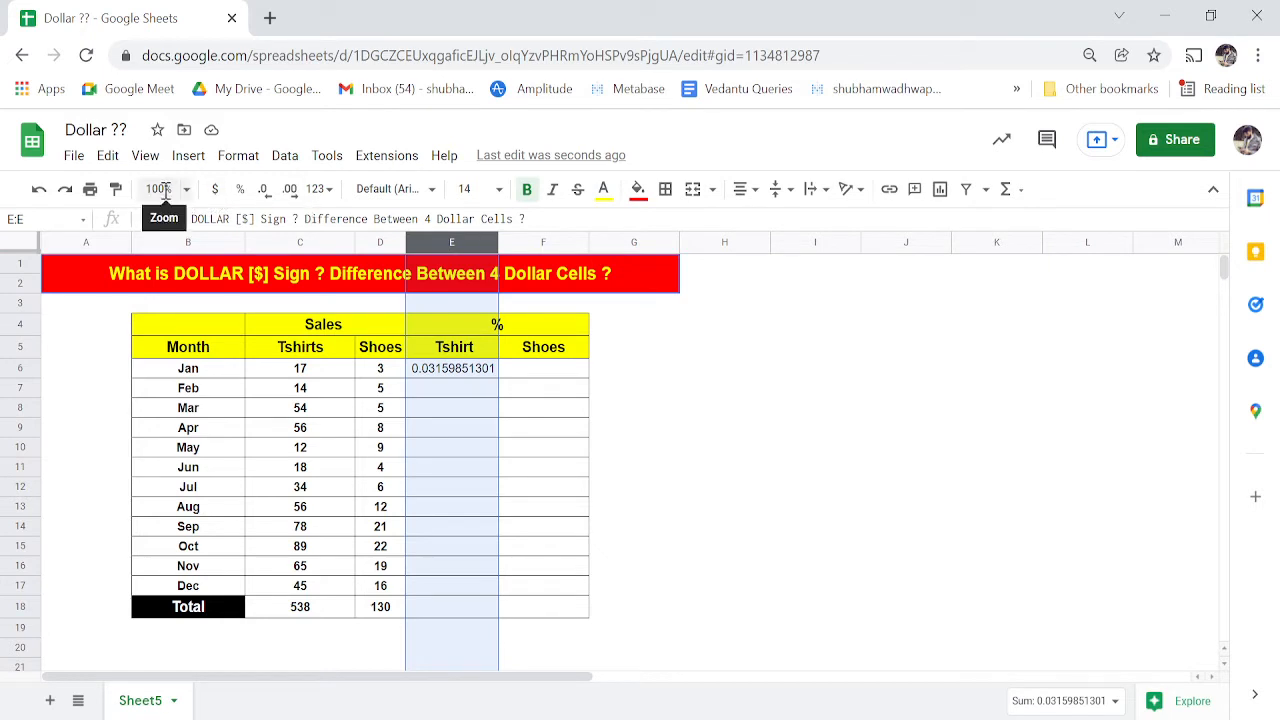
left_click(240, 196)
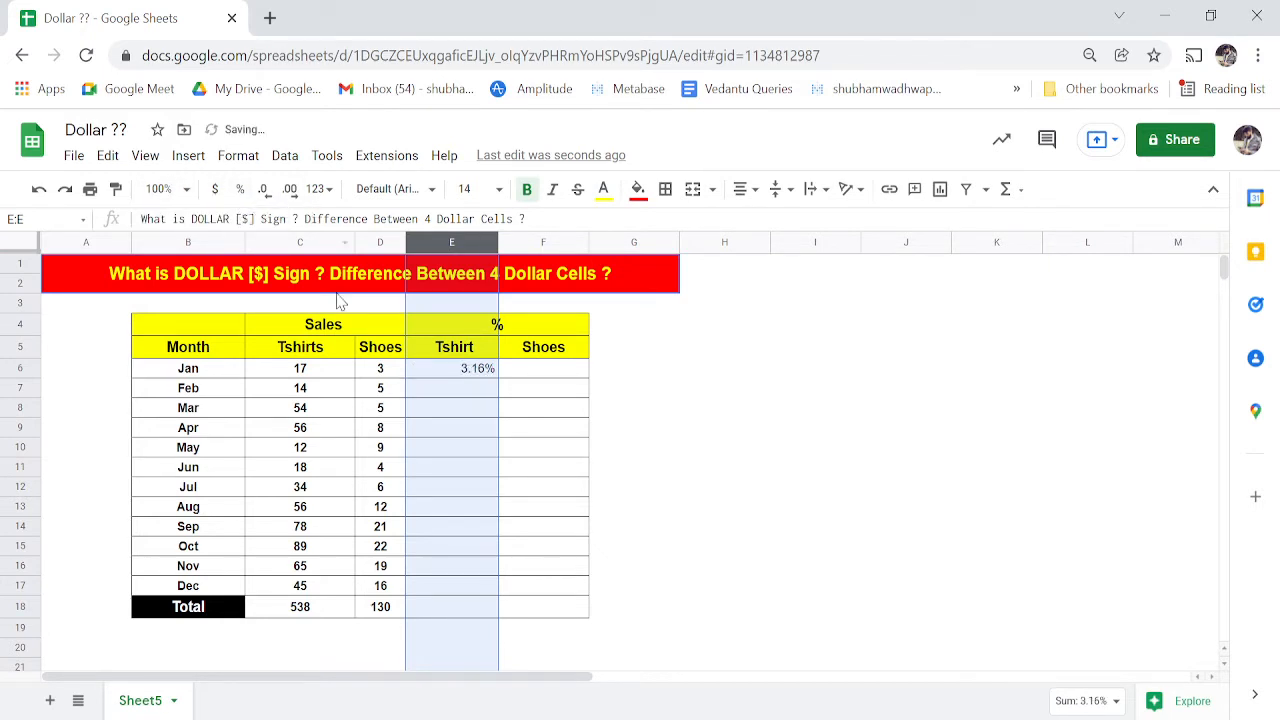
left_click(608, 449)
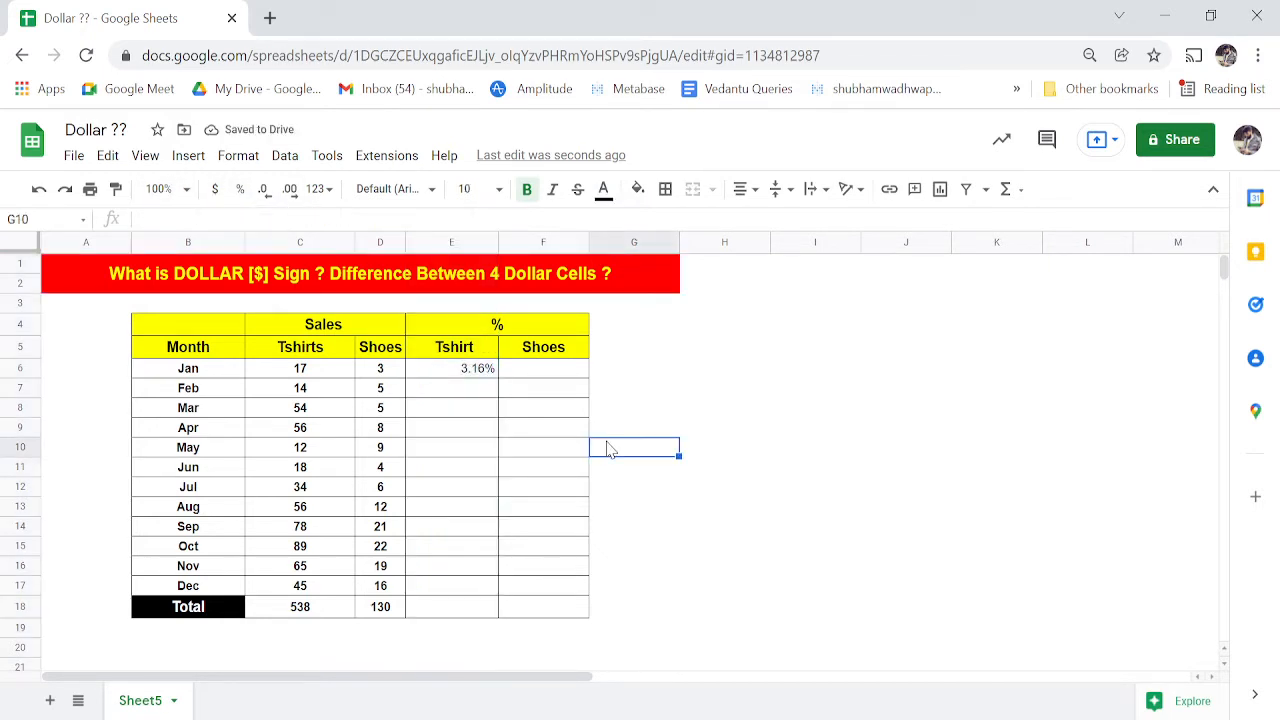
- Enter =C7/C18 in E7, giving February's Tshirt share of 2.60%
key("Left")
key("Left")
key("Up")
key("Up")
key("Up")
key("Up")
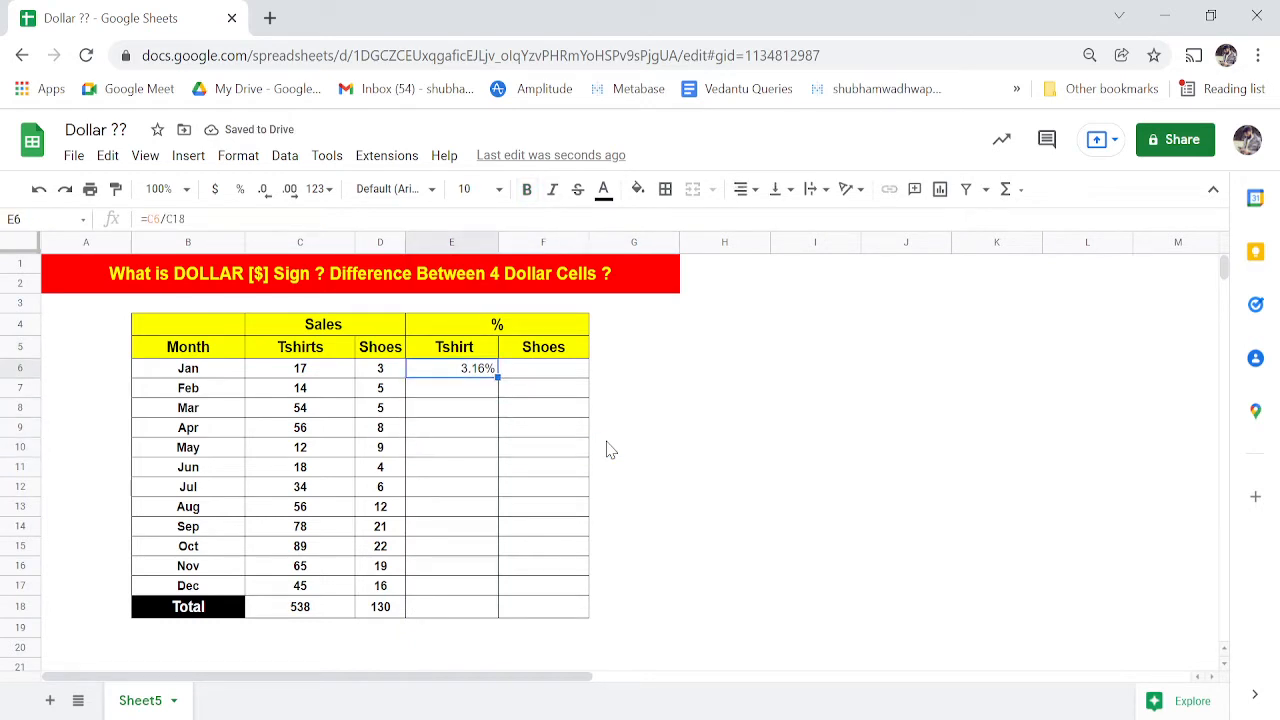
key("Down")
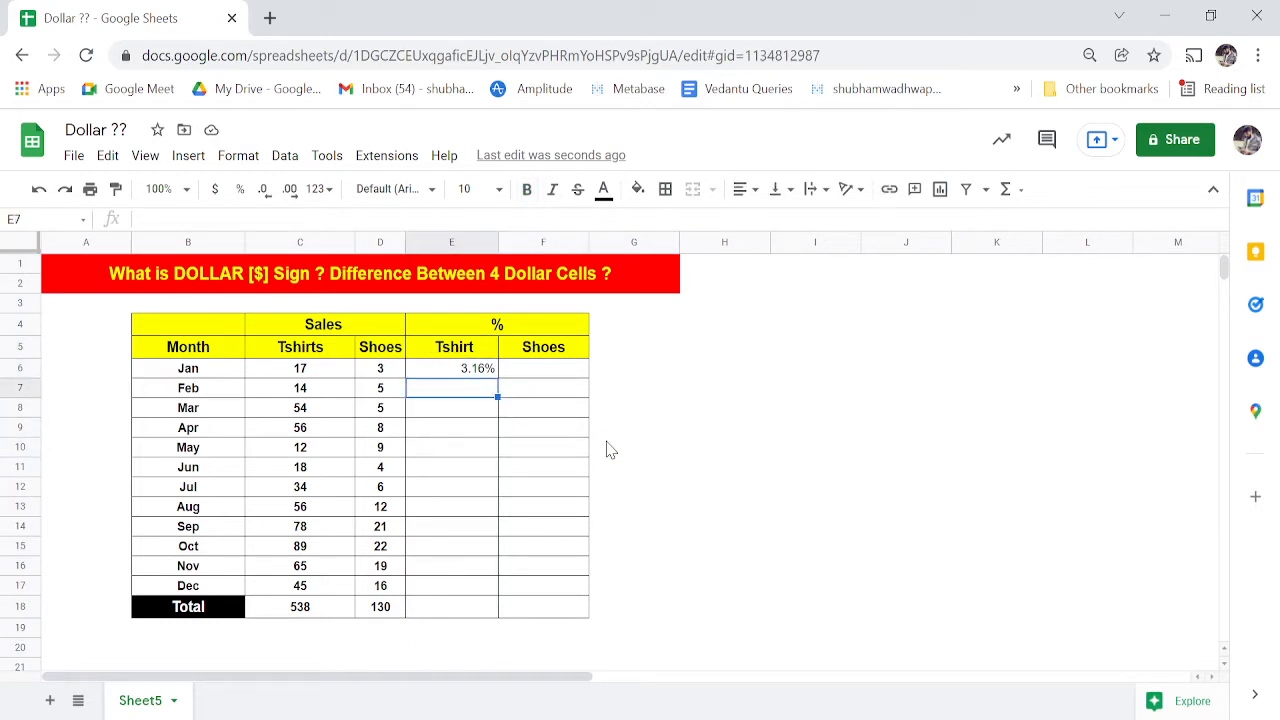
type("=")
key("Left")
key("Left")
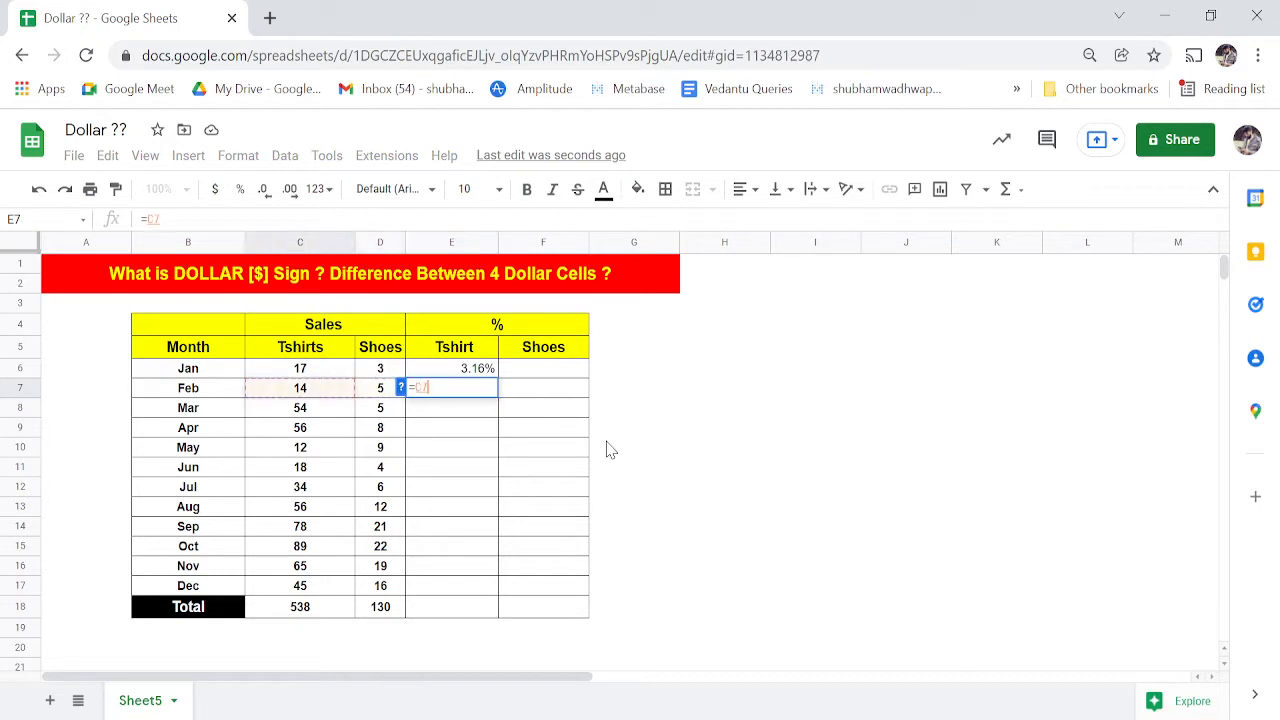
type("/")
key("Down")
key("Down")
key("Down")
key("Left")
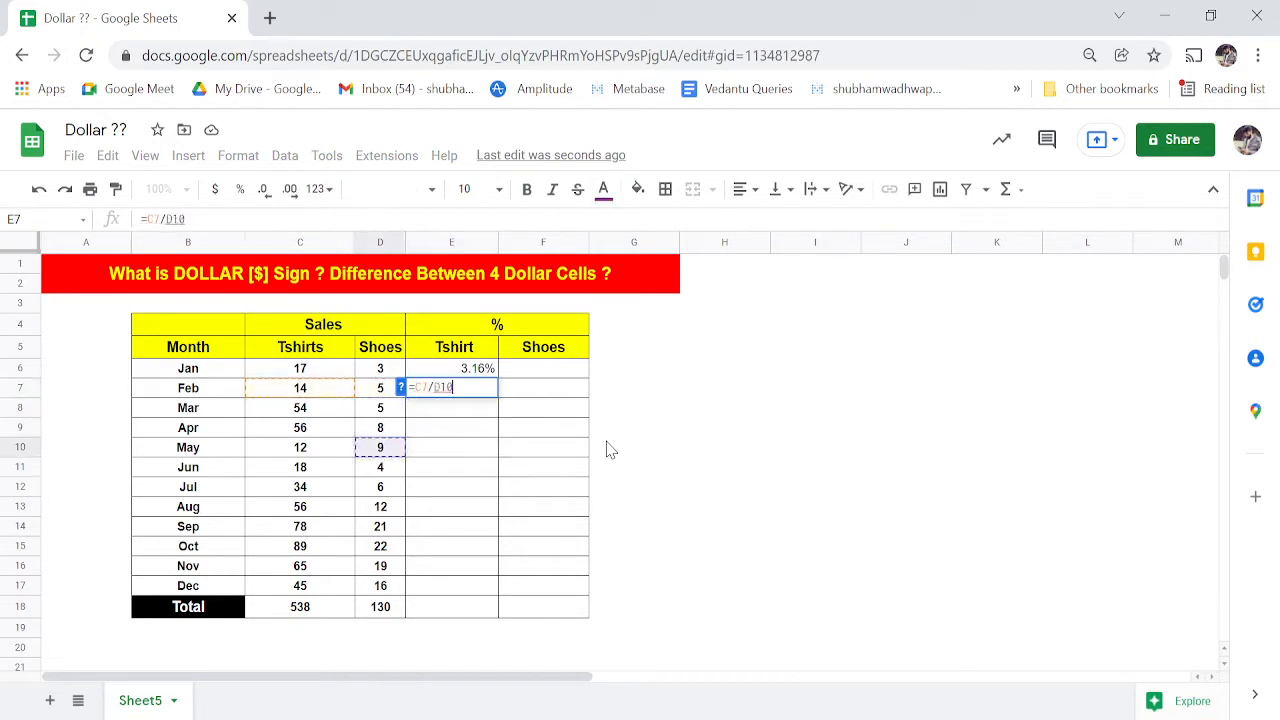
key("Down")
key("Down")
key("Left")
key("Down")
key("Down")
key("Down")
key("Down")
key("Down")
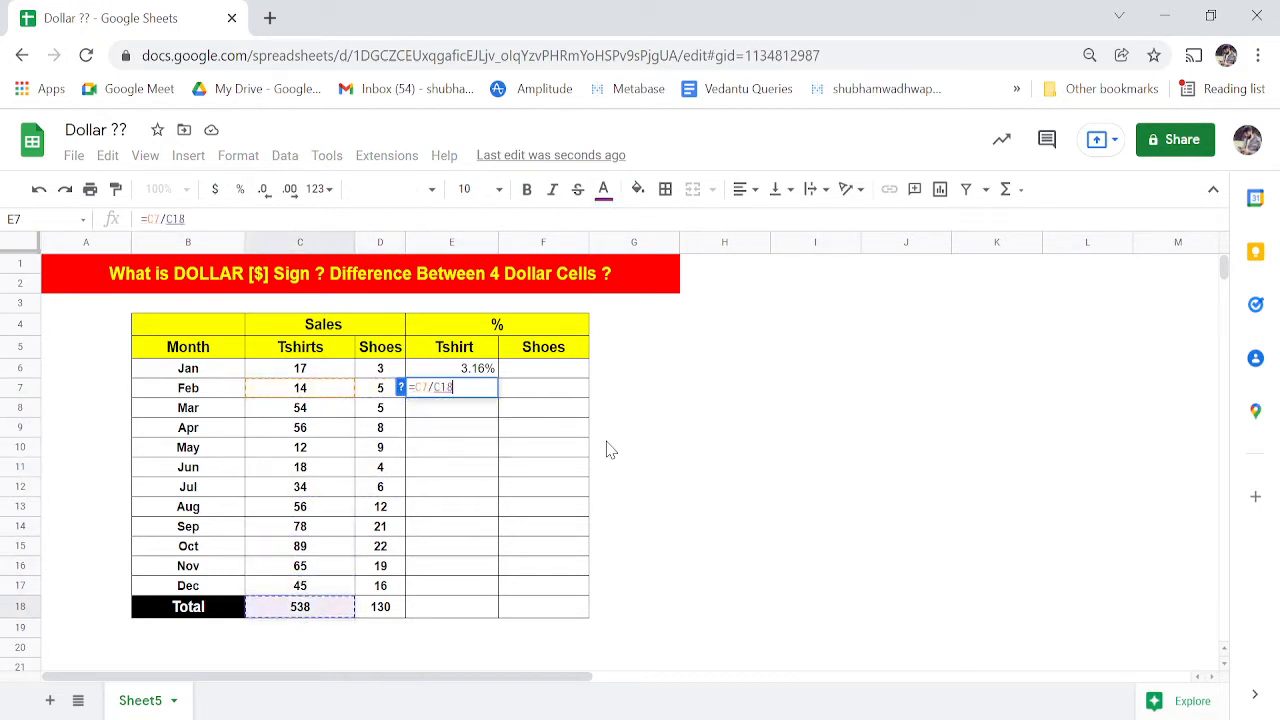
key("Tab")
key("Left")
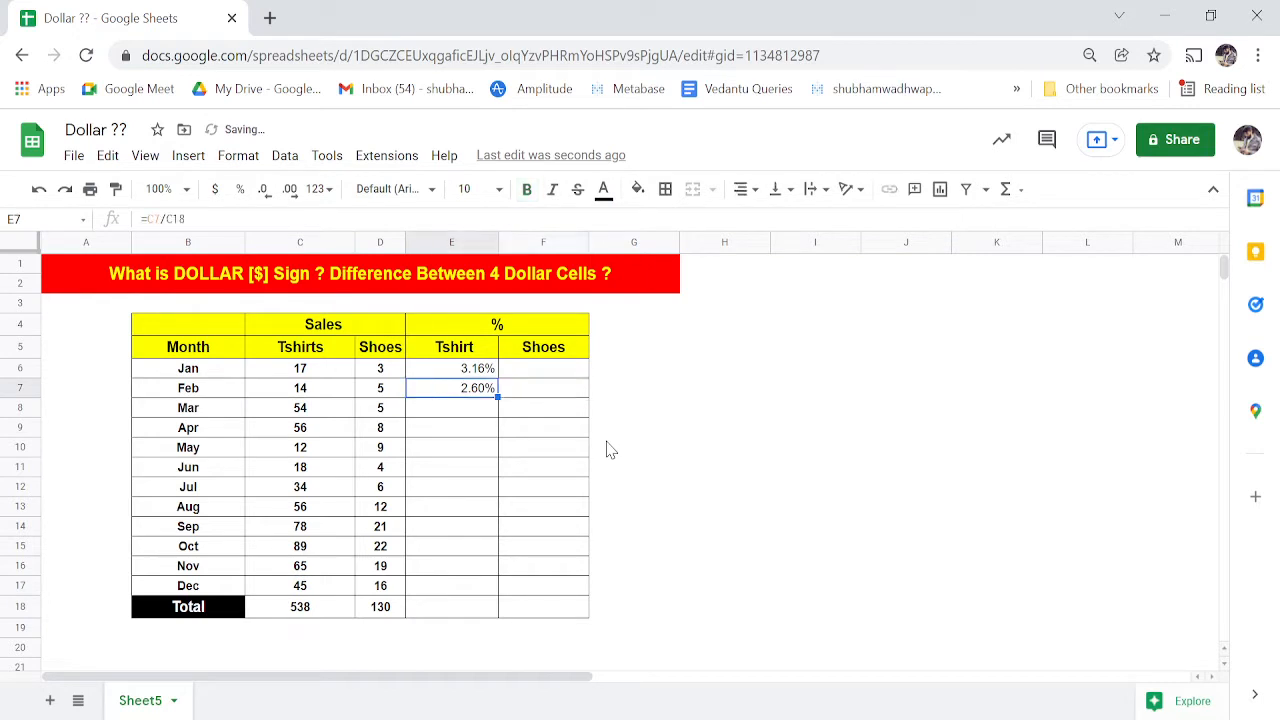
key("Down")
key("Up")
key("Up")
- Clear the Tshirt percentages in E6:E7
key("shift+Down")
key("Delete")
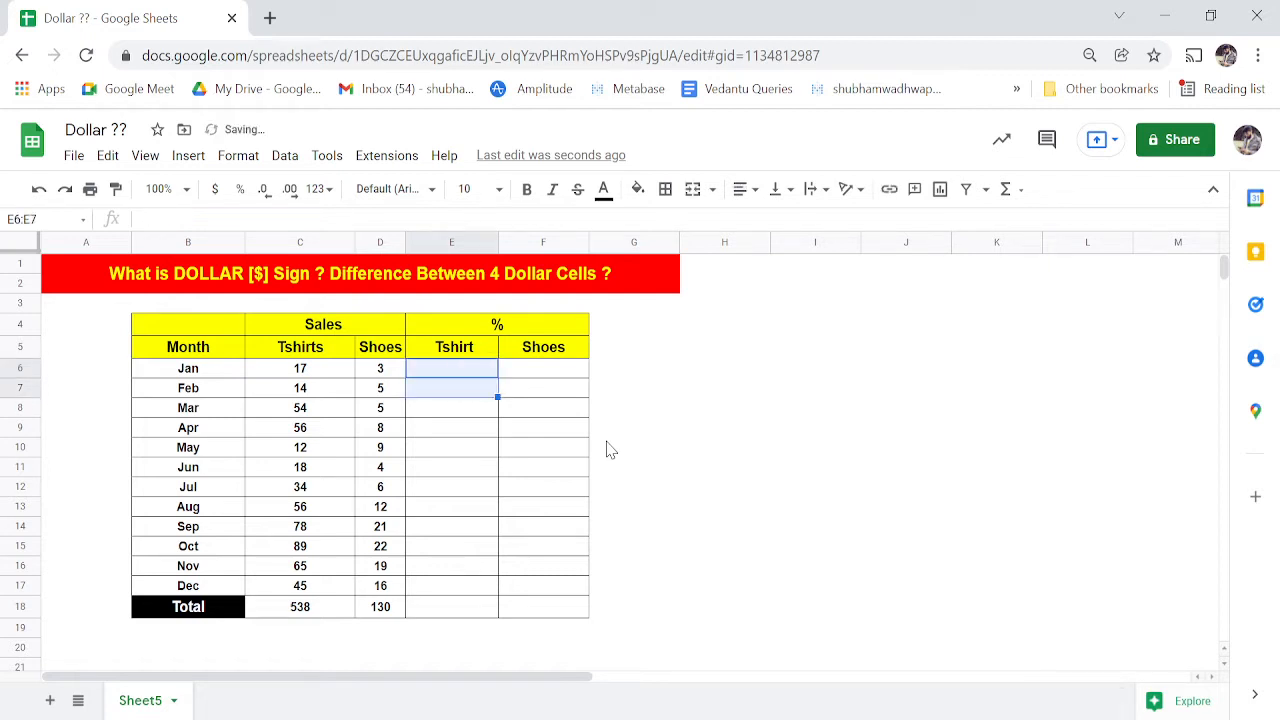
key("shift+Up")
- In E6 build =D6/C18, pressing F4 to lock the total as $C$18
type("=")
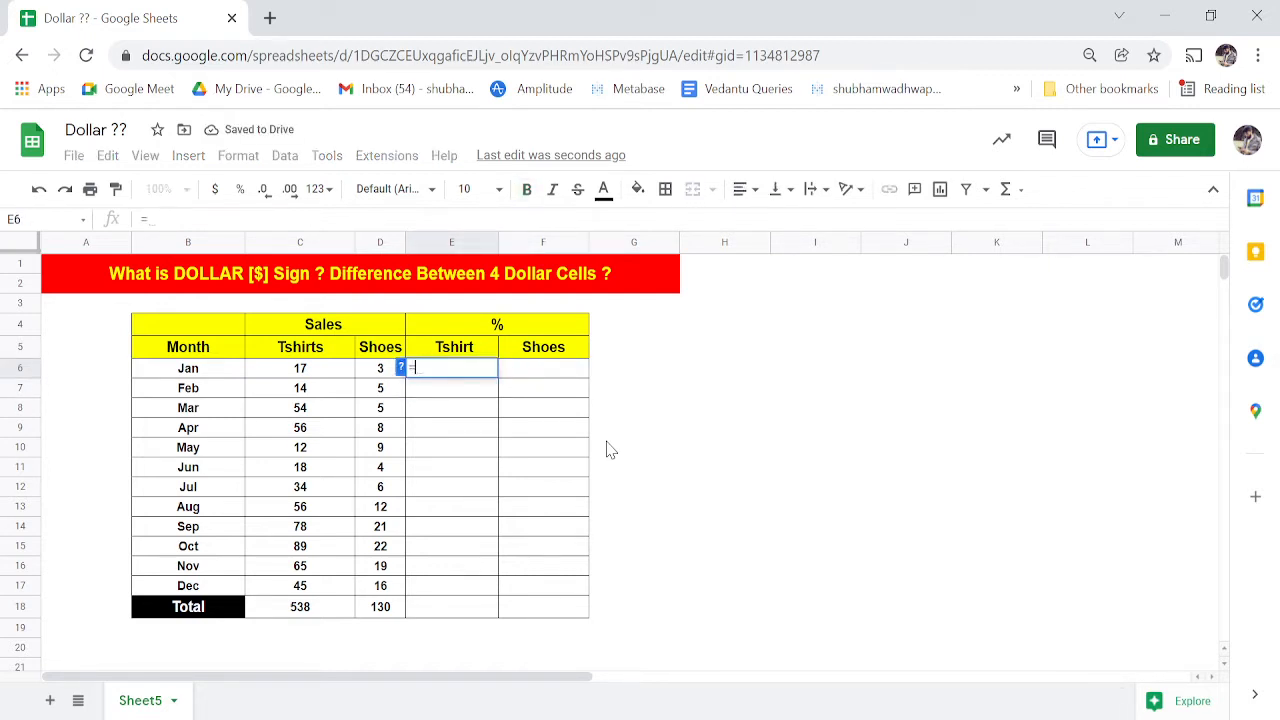
key("Left")
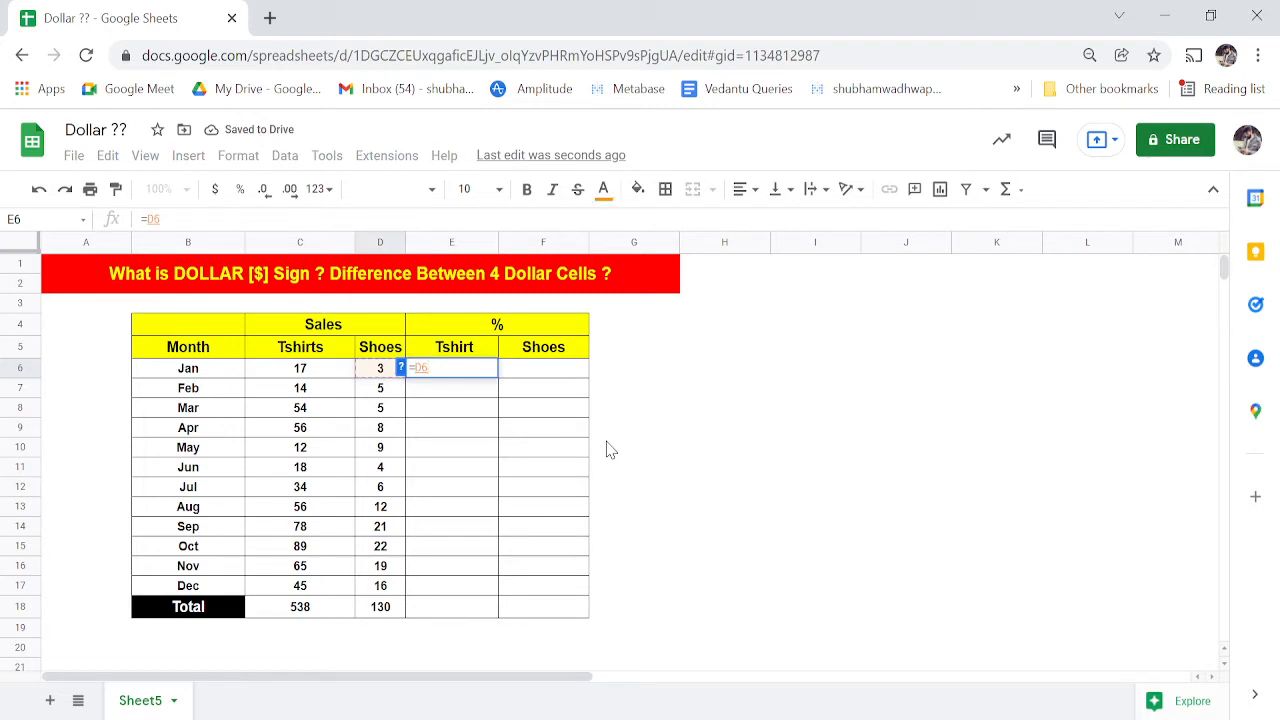
type("/")
key("Left")
key("Down")
key("Down")
key("Left")
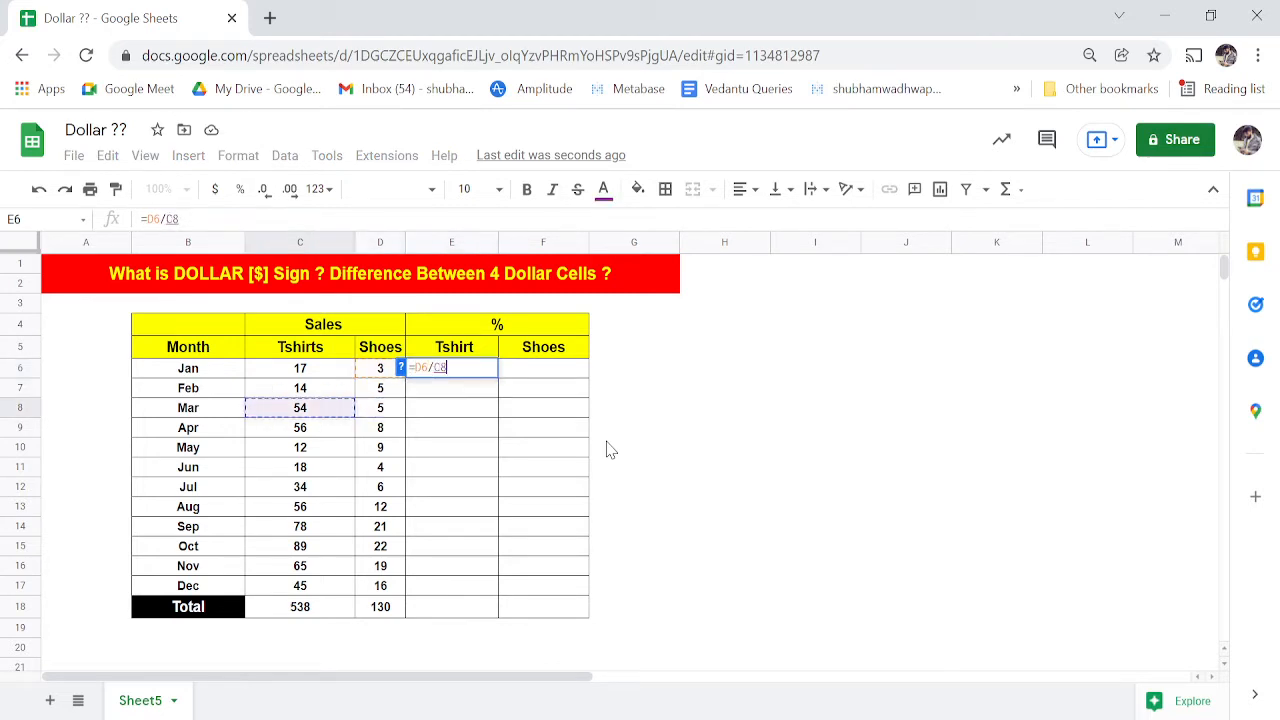
key("Down")
key("Down")
key("Down")
key("Down")
key("Down")
key("Down")
key("Down")
key("Down")
key("Down")
key("Down")
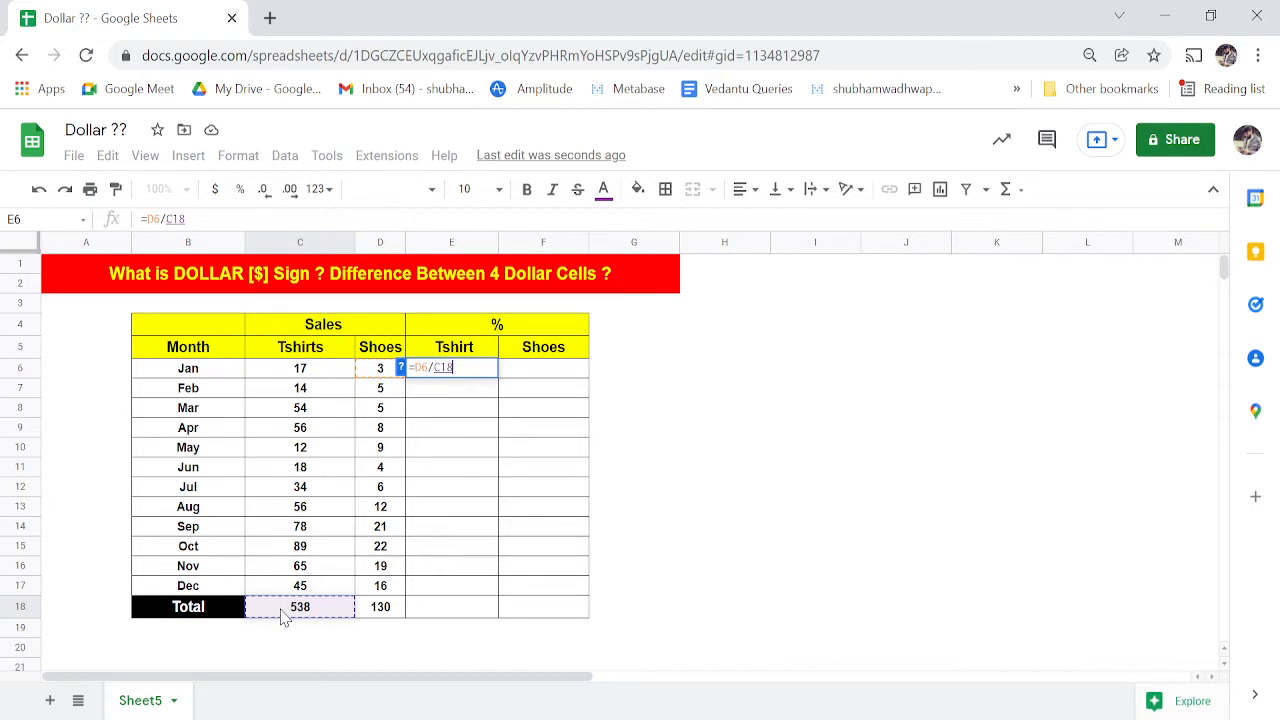
key("F4")
key("ctrl+plus")
key("ctrl+plus")
key("ctrl+plus")
key("ctrl+plus")
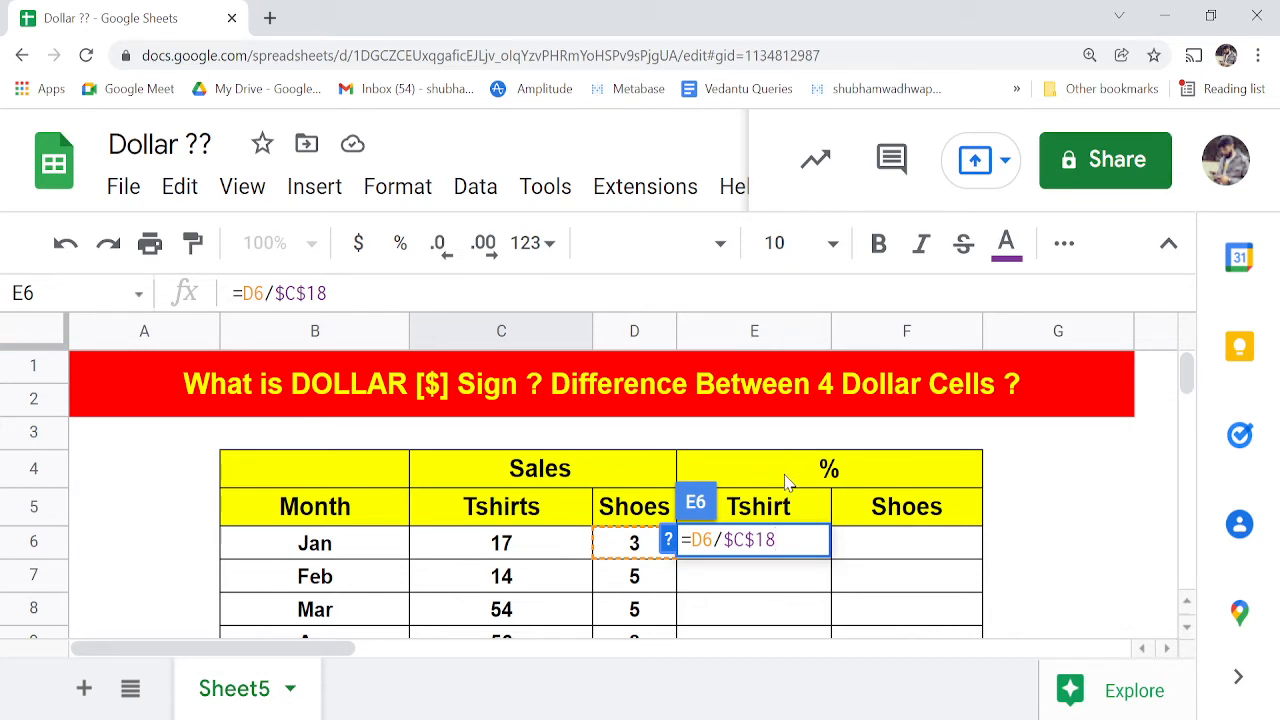
key("Escape")
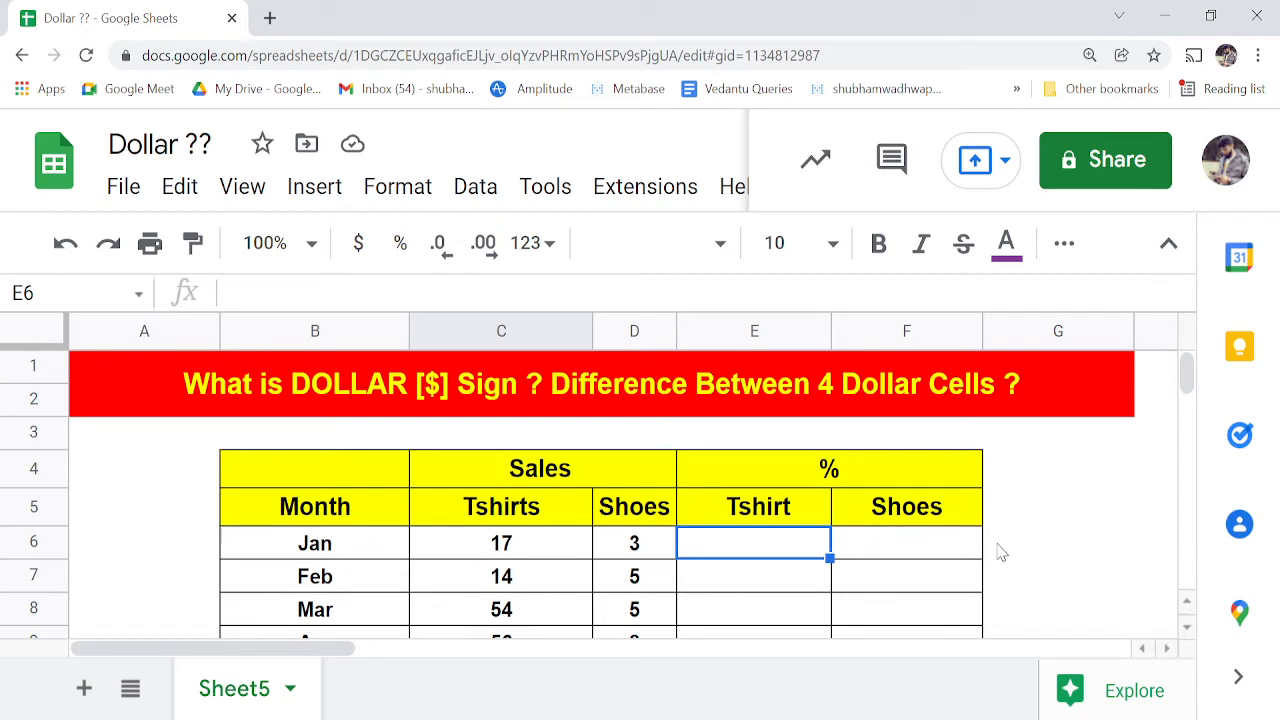
left_click(121, 436)
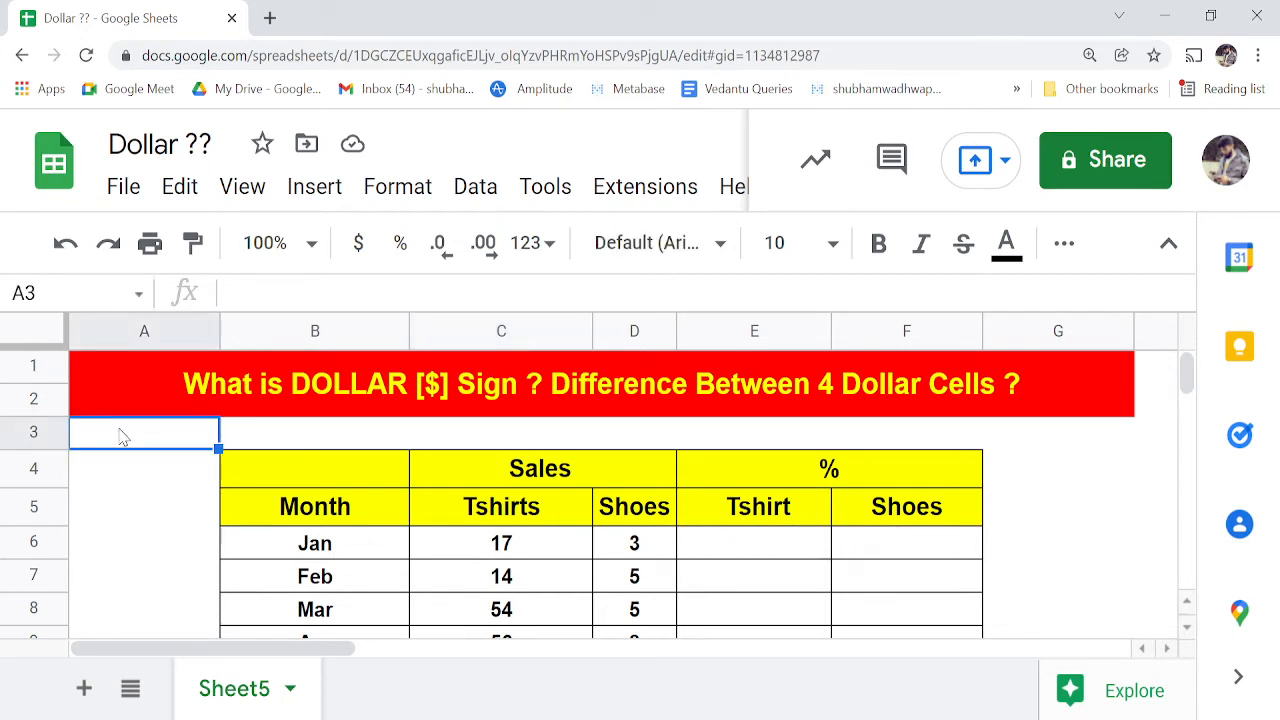
left_click(51, 291)
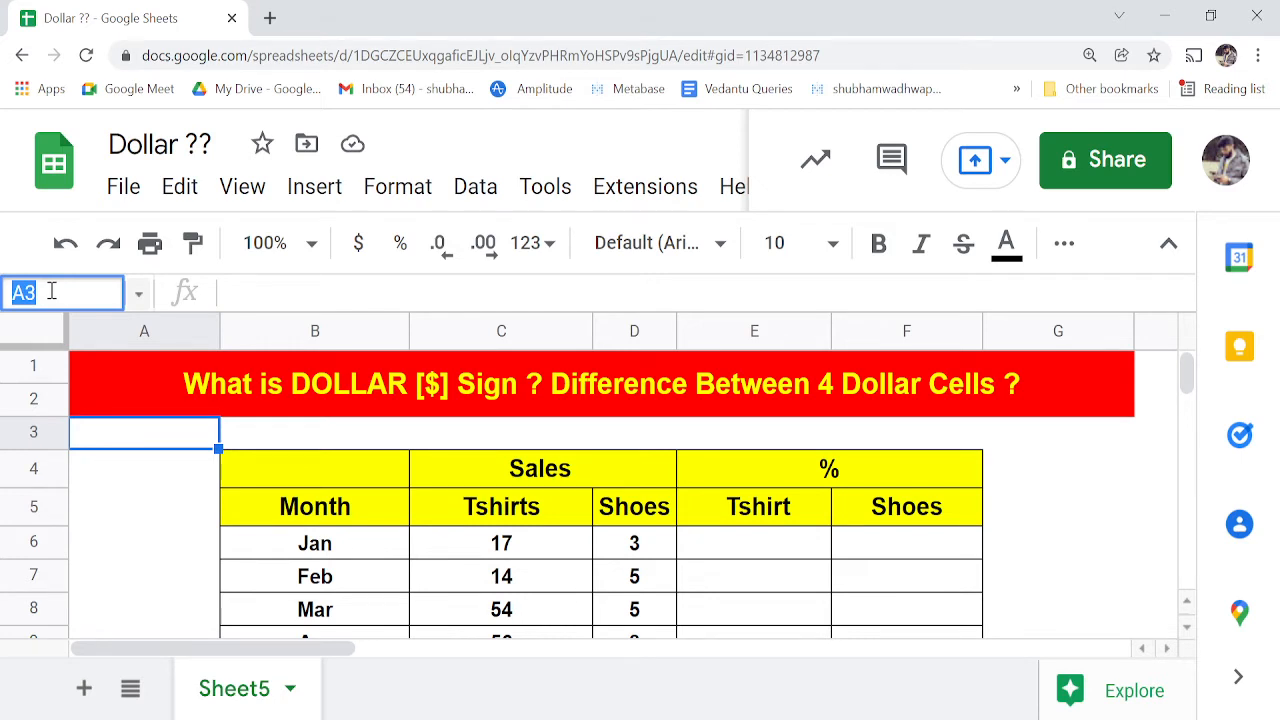
left_click(113, 487)
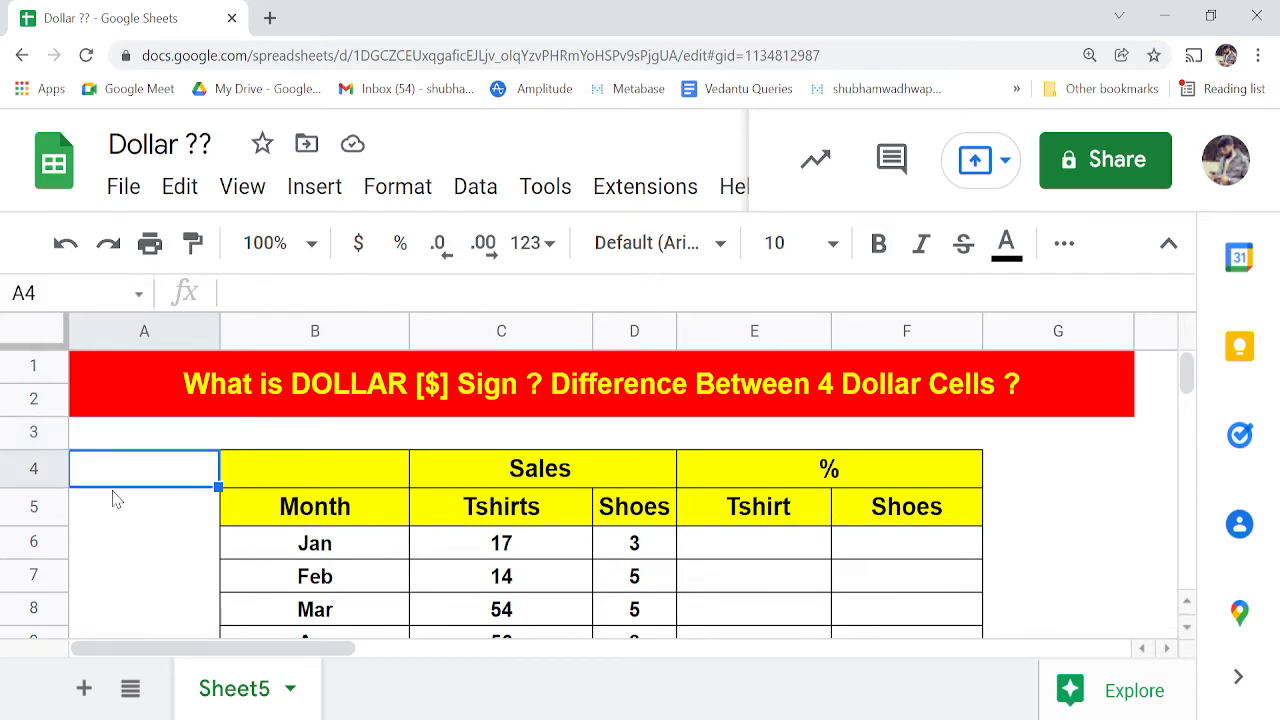
left_click(105, 556)
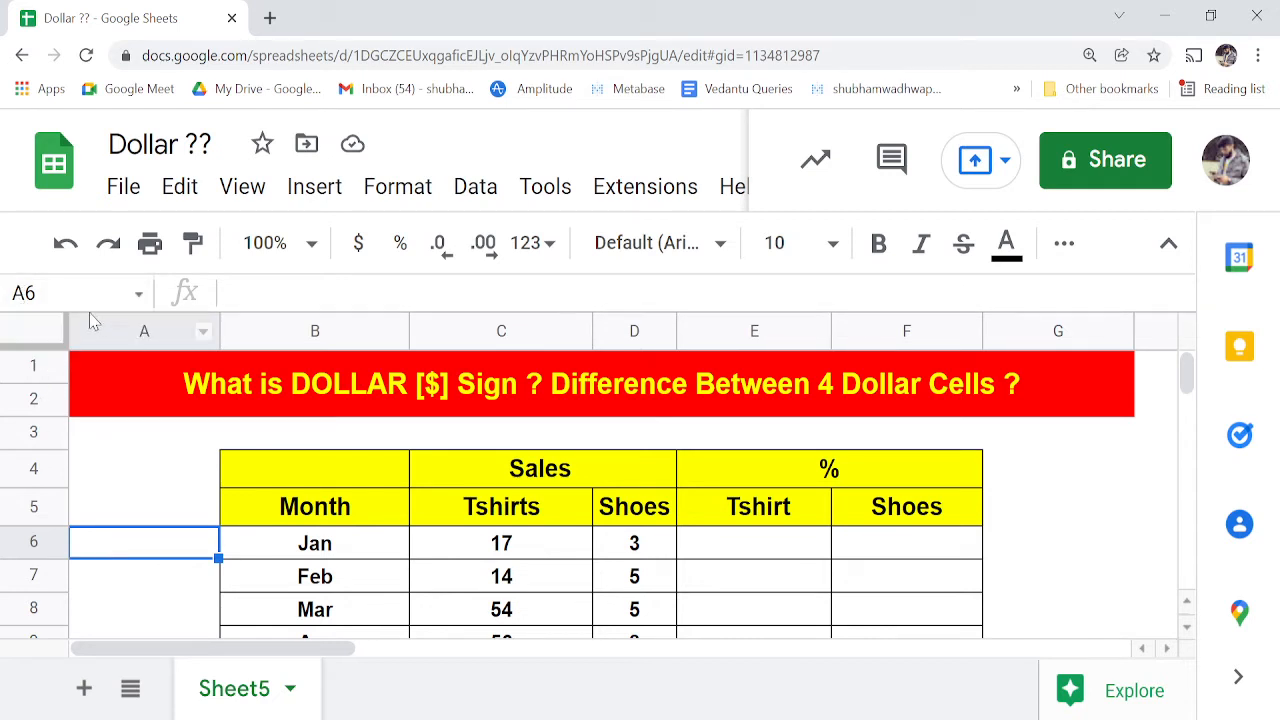
left_click(118, 330)
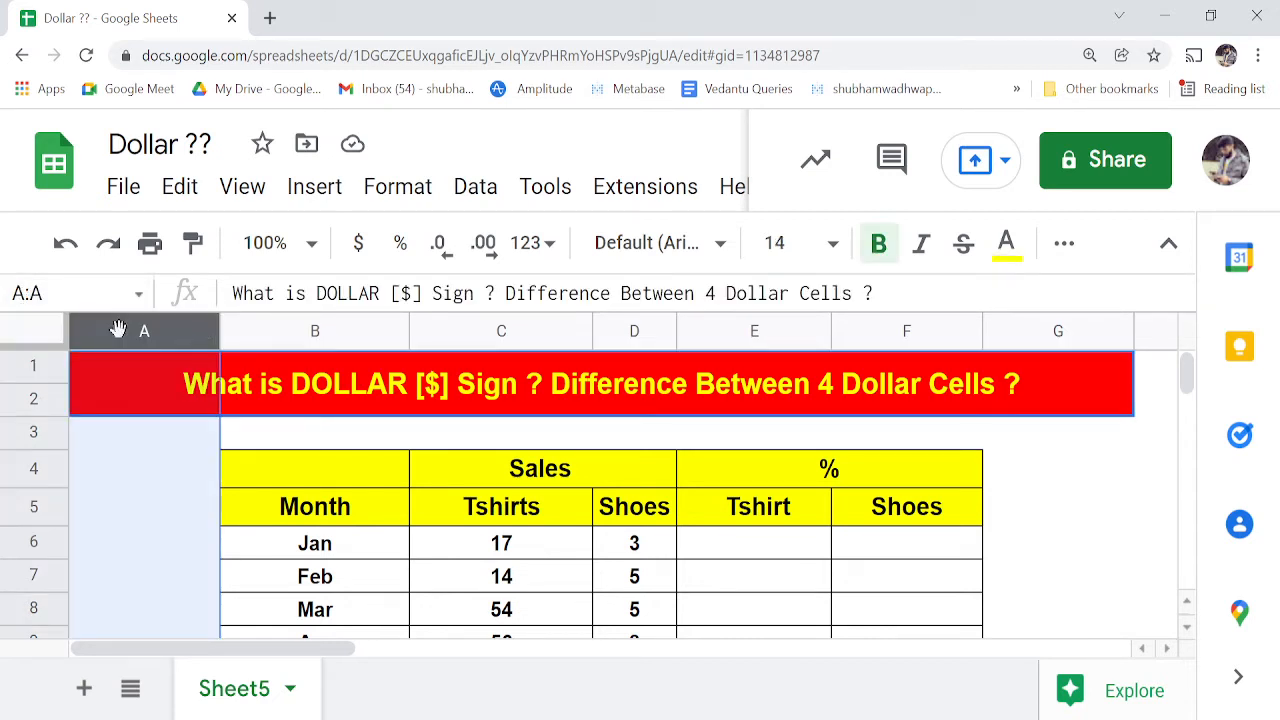
left_click(114, 480)
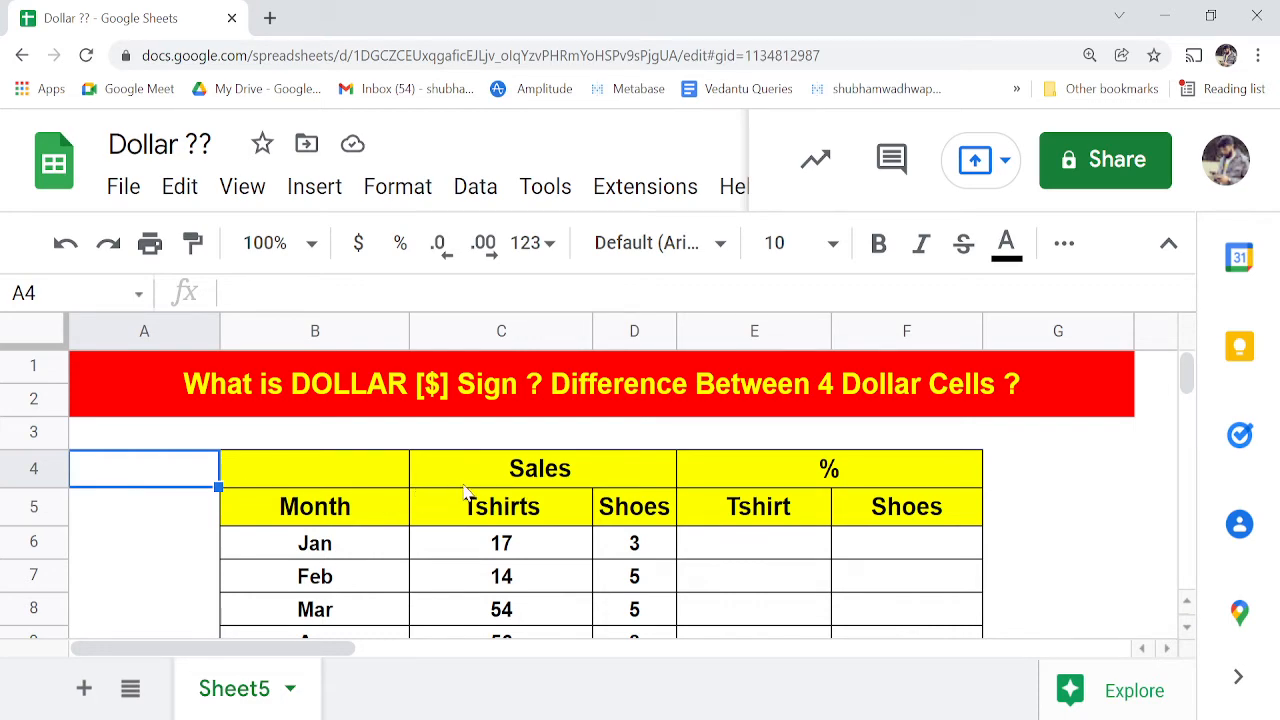
- Zoom the page out so the whole table shows, with E6 selected
scroll(465, 490, "down", 5)
scroll(465, 490, "up", 2)
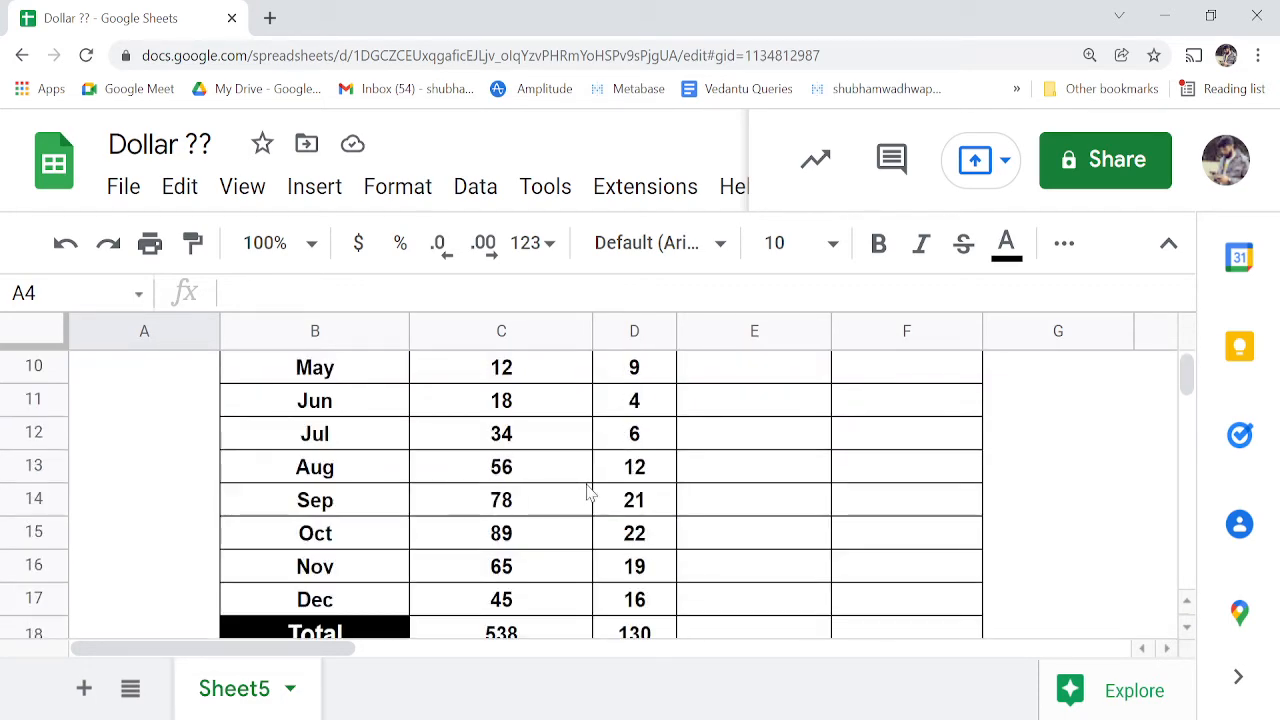
key("ctrl+minus")
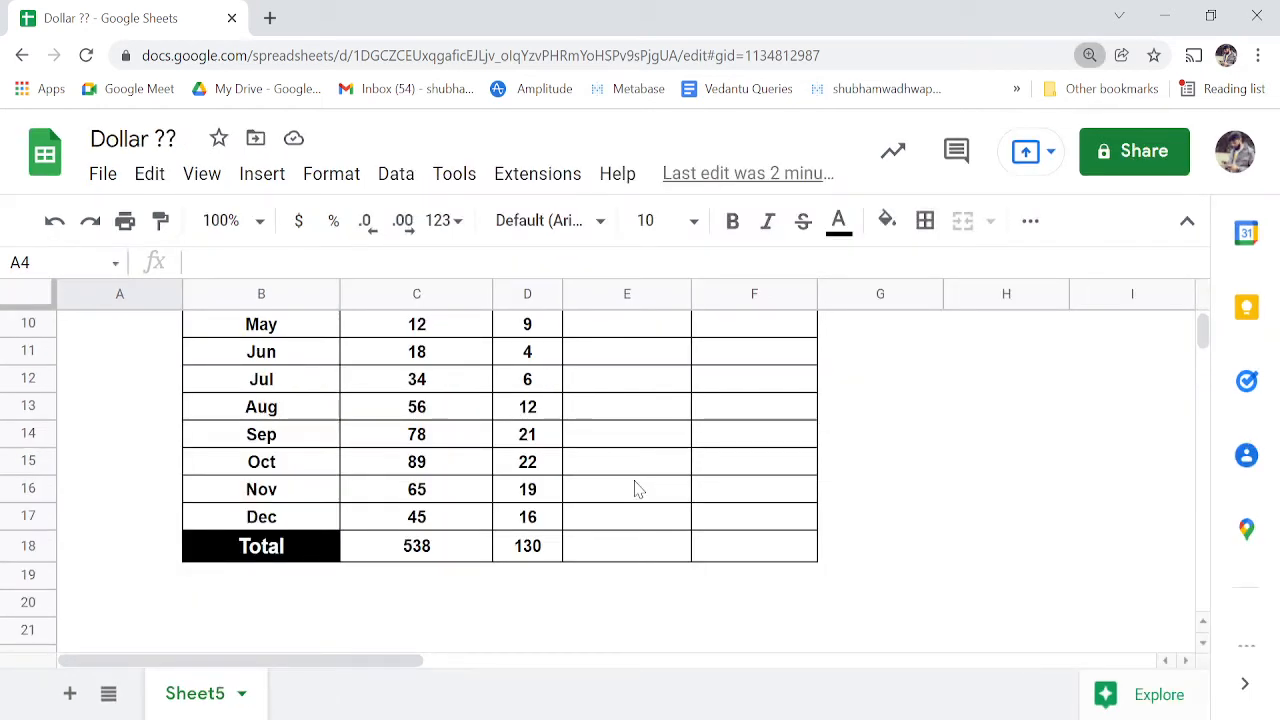
key("ctrl+minus")
scroll(636, 490, "up", 3)
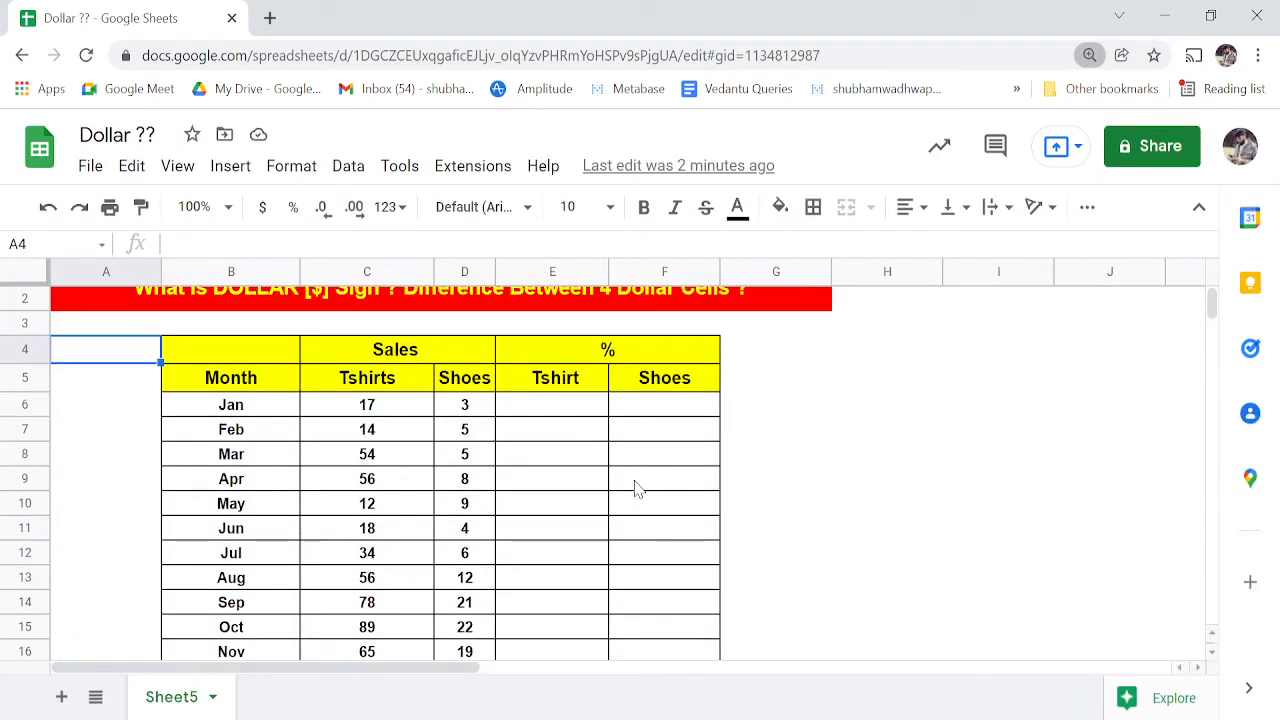
left_click(567, 419)
key("ctrl+minus")
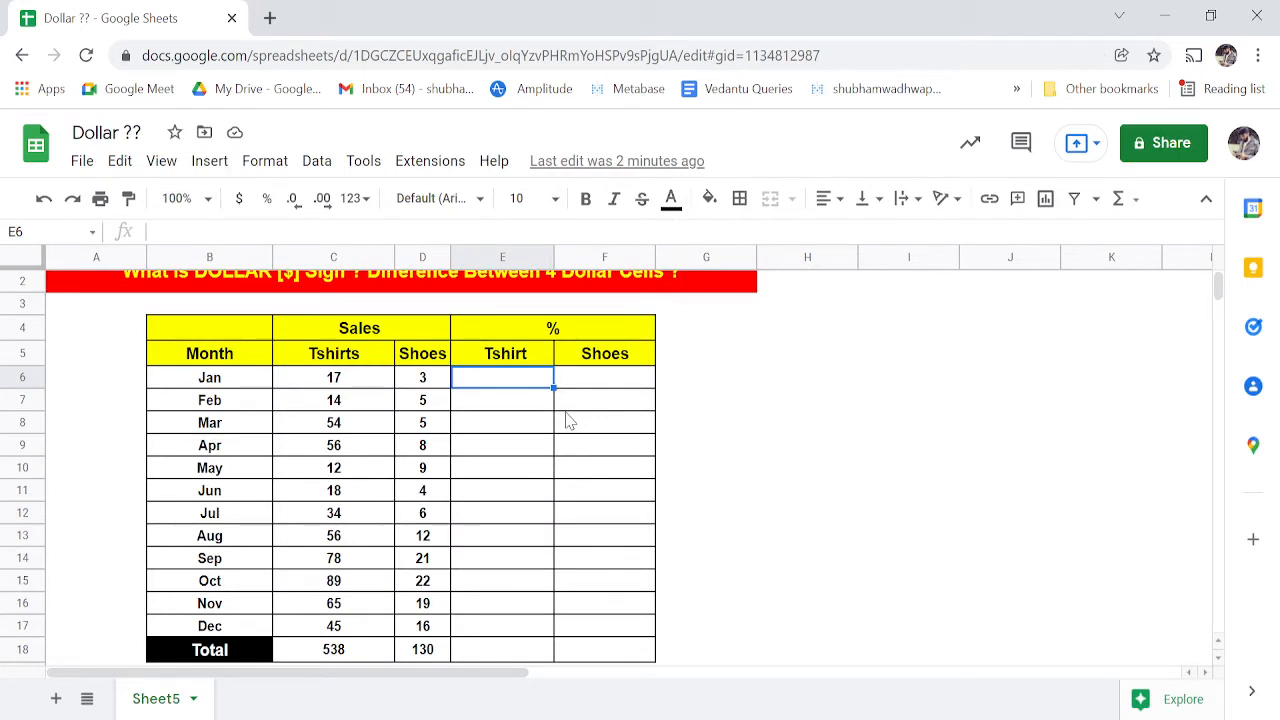
key("ctrl+minus")
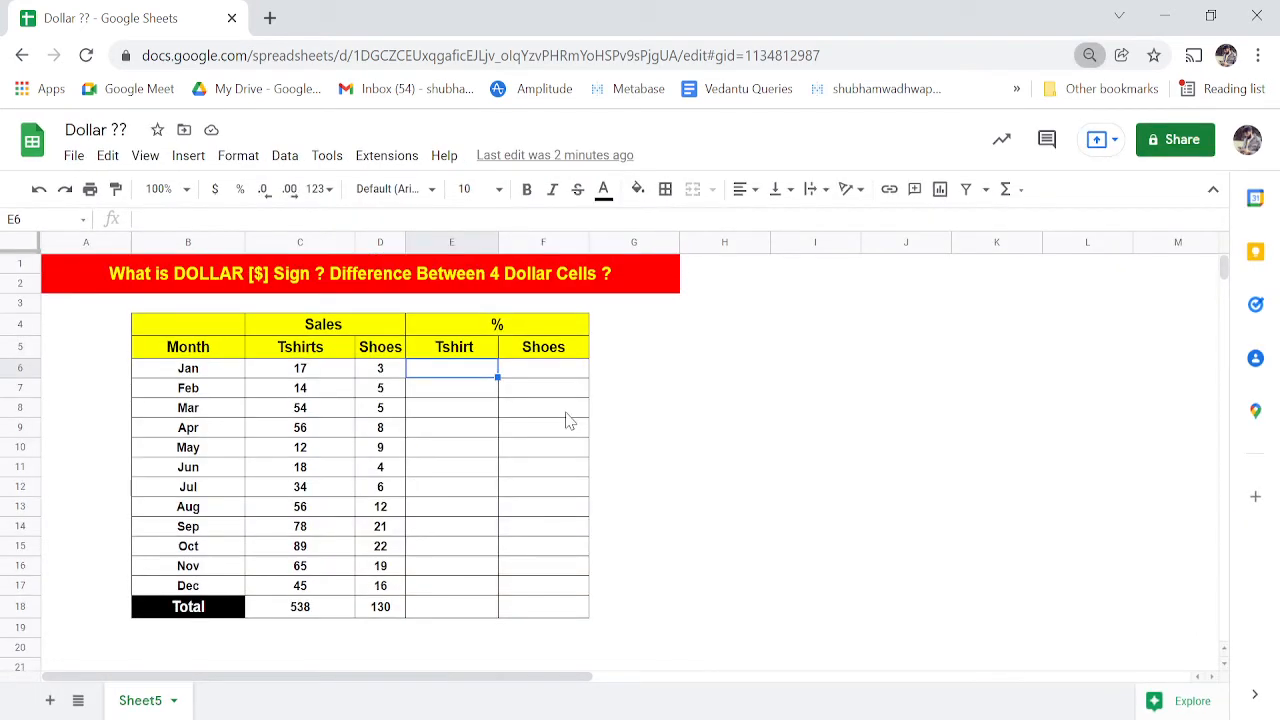
- Enter =C6/$C$18 in E6, anchoring the total with F4
type("=C6")
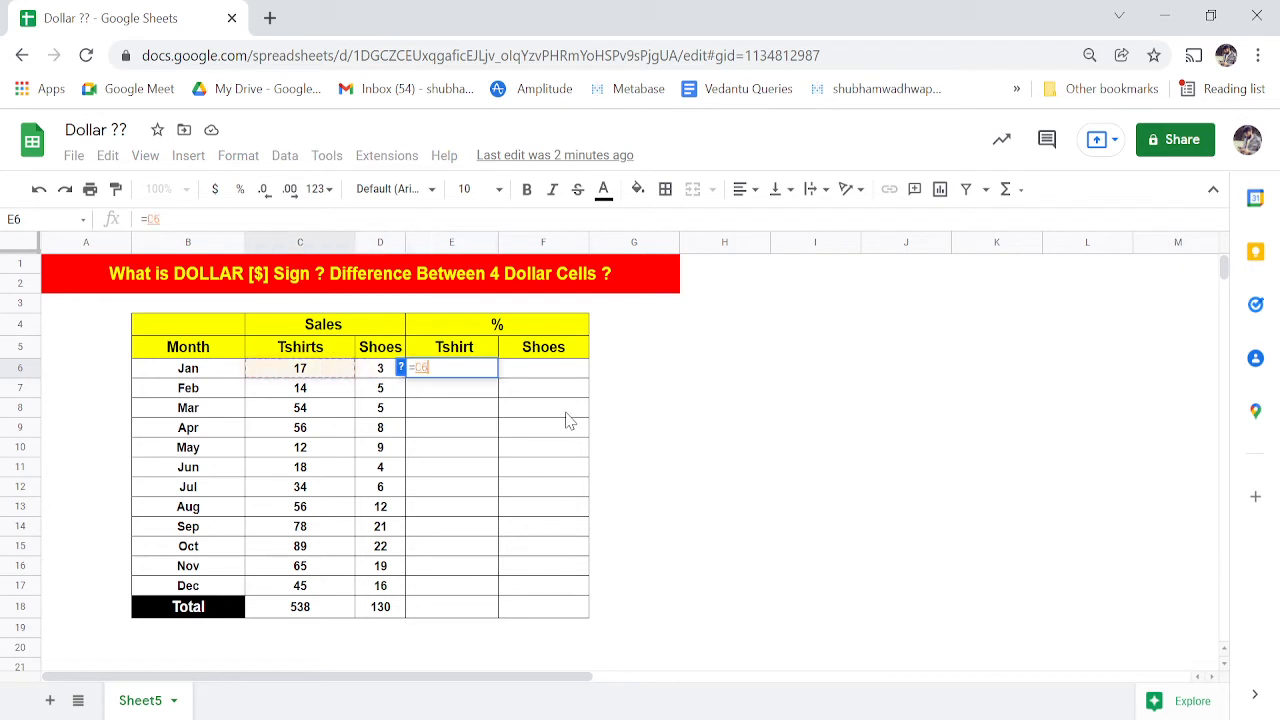
type("/")
key("Down")
key("Down")
key("Down")
key("Down")
key("Down")
key("Down")
key("Down")
key("Down")
key("Down")
key("Down")
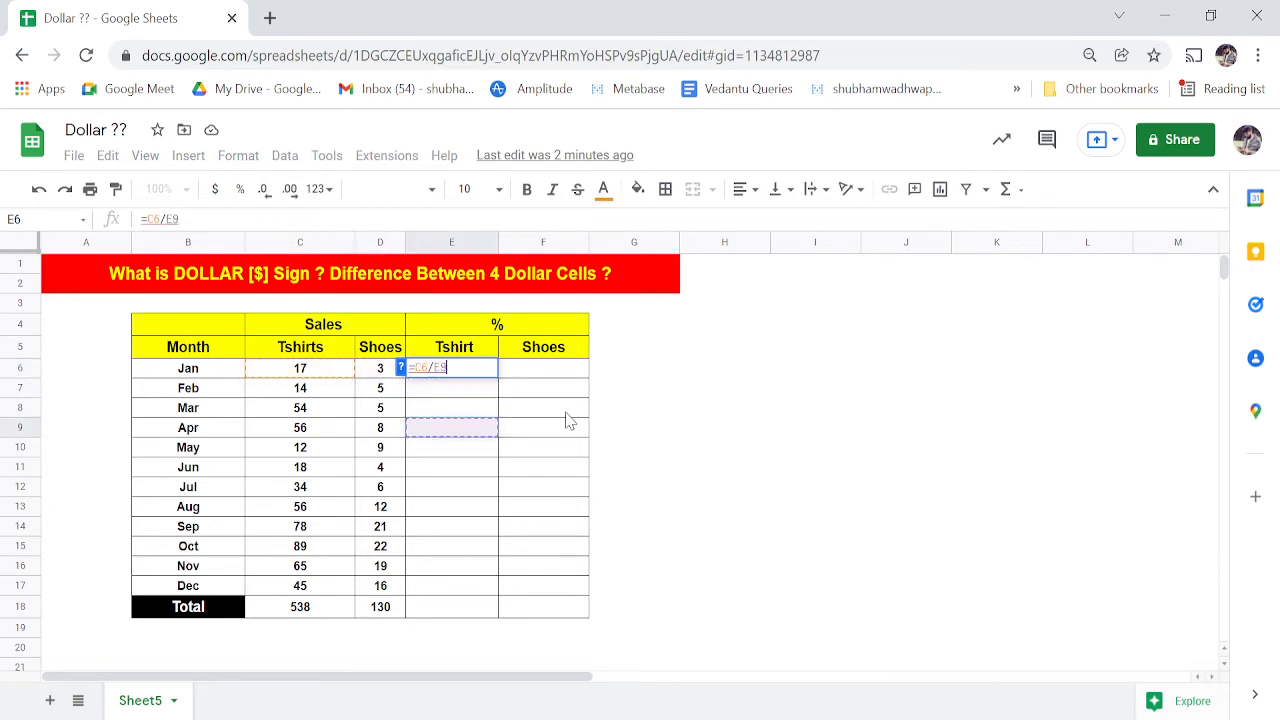
key("Left")
key("Down")
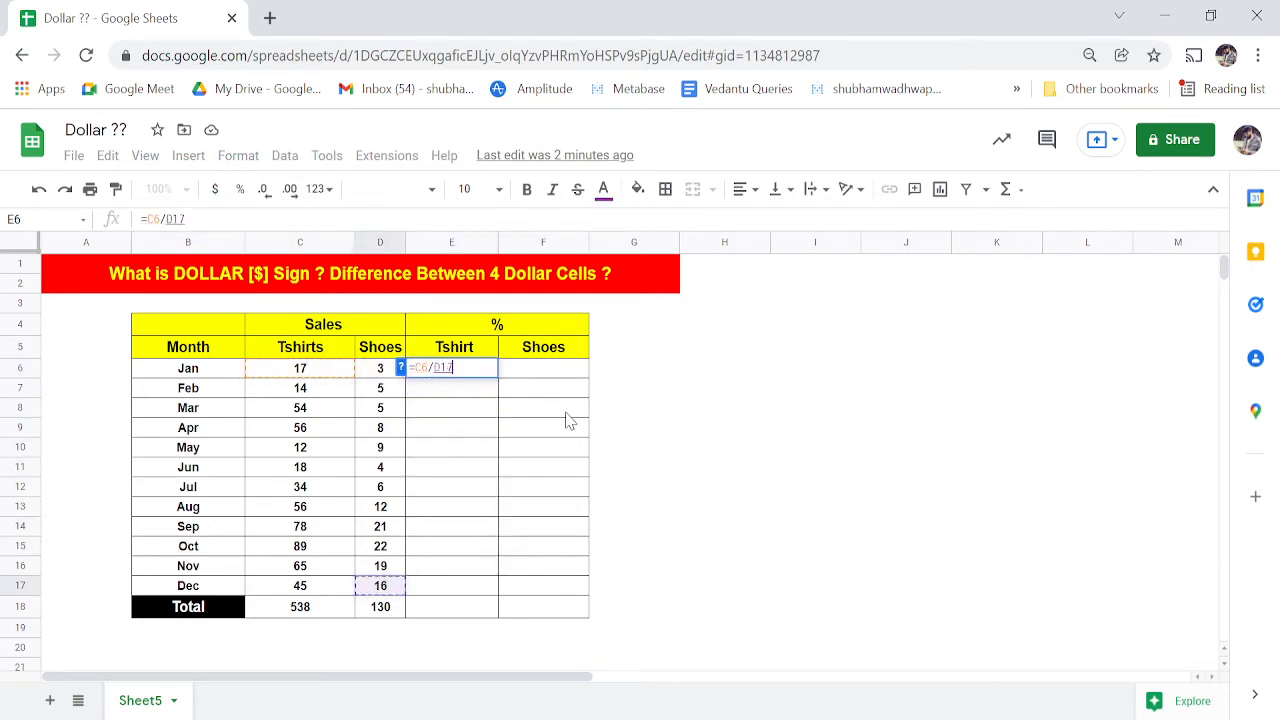
key("Left")
key("Down")
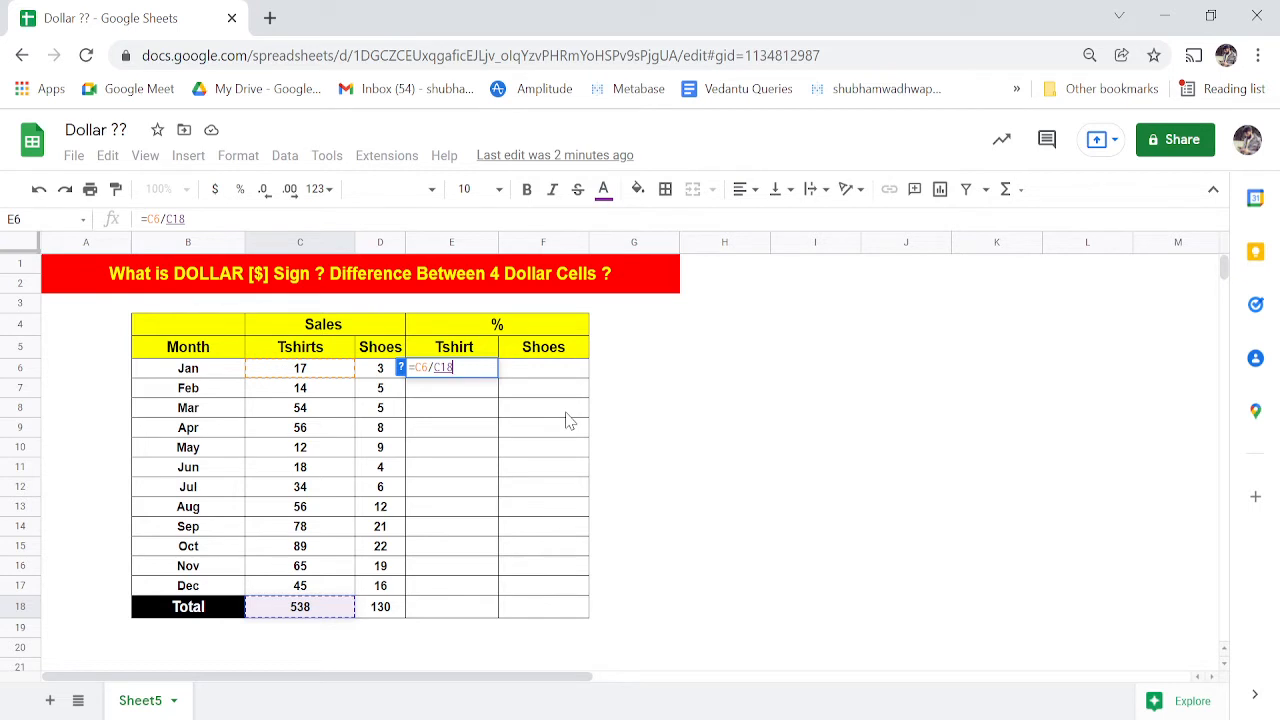
key("F4")
key("Tab")
key("Left")
- Copy E6's formula into E7 to get =C7/$C$18
key("ctrl+c")
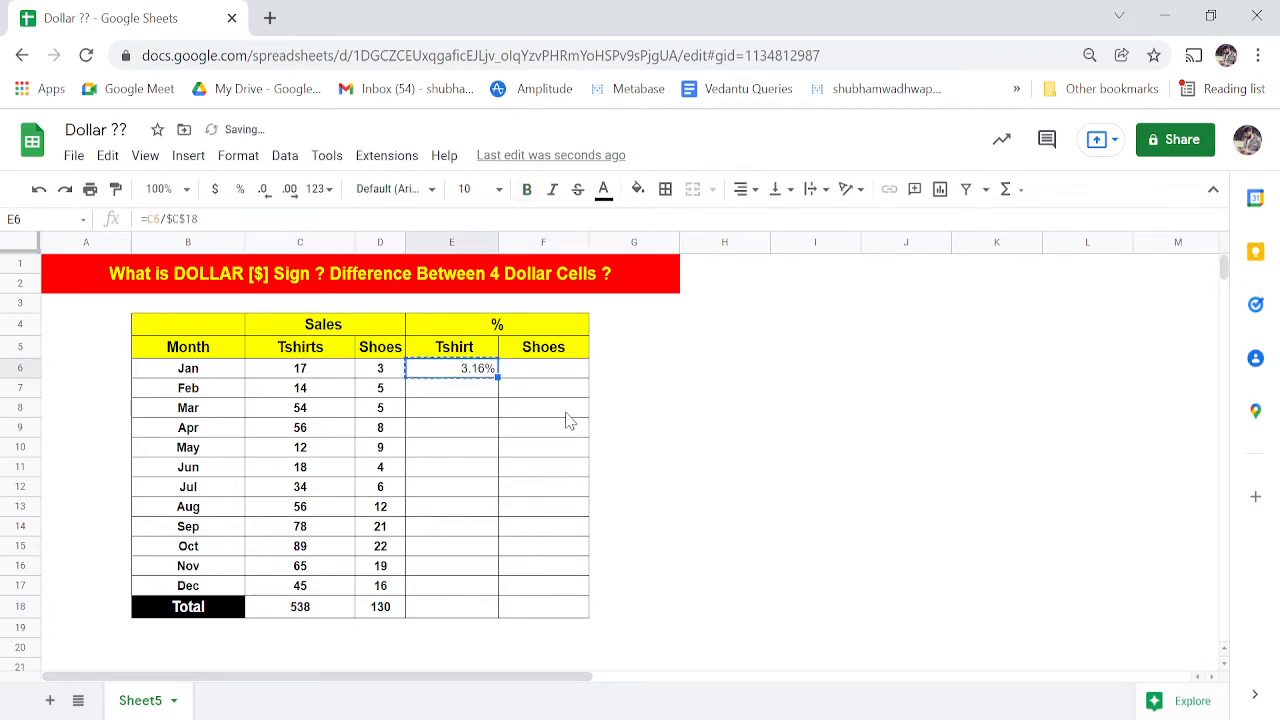
key("Down")
key("ctrl+v")
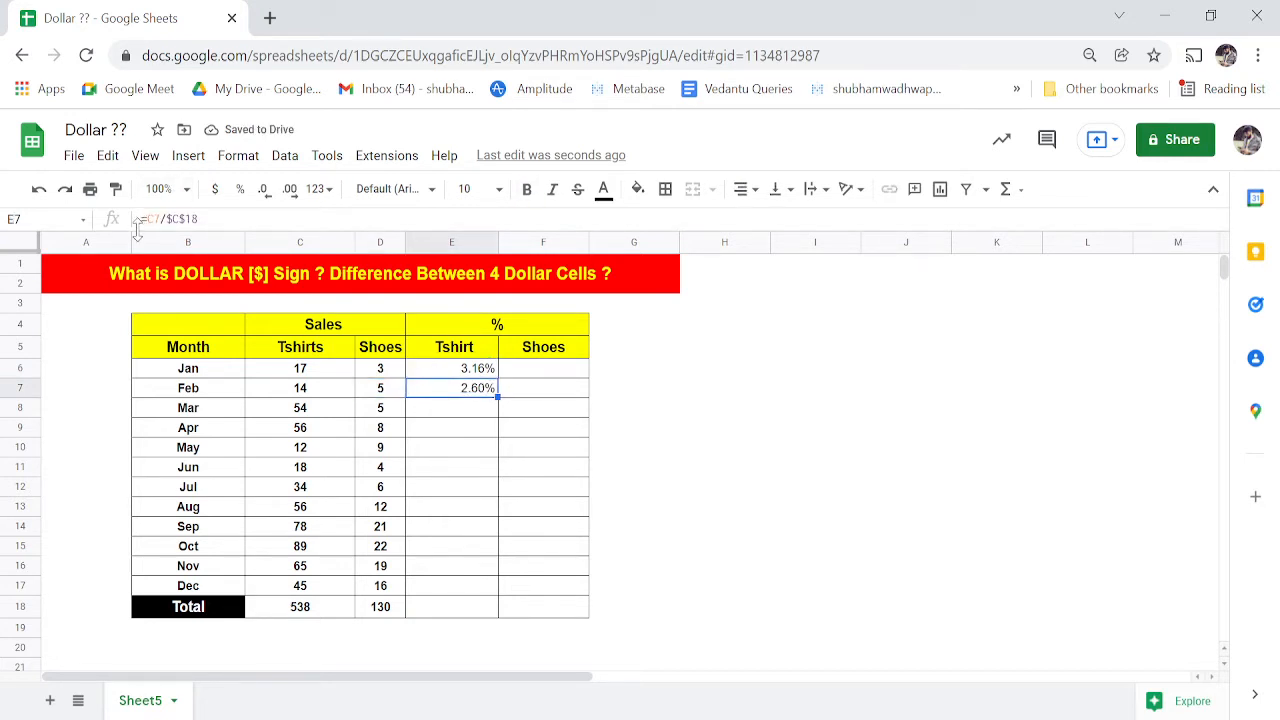
key("ctrl+plus")
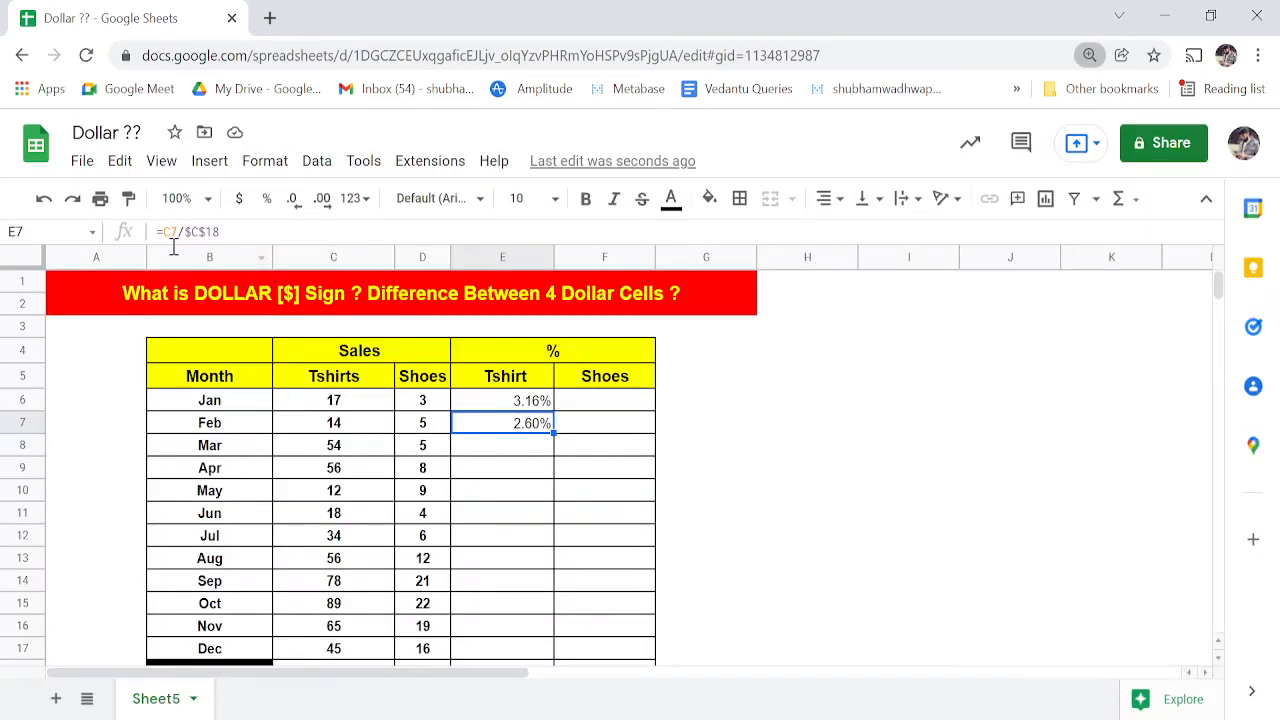
key("ctrl+plus")
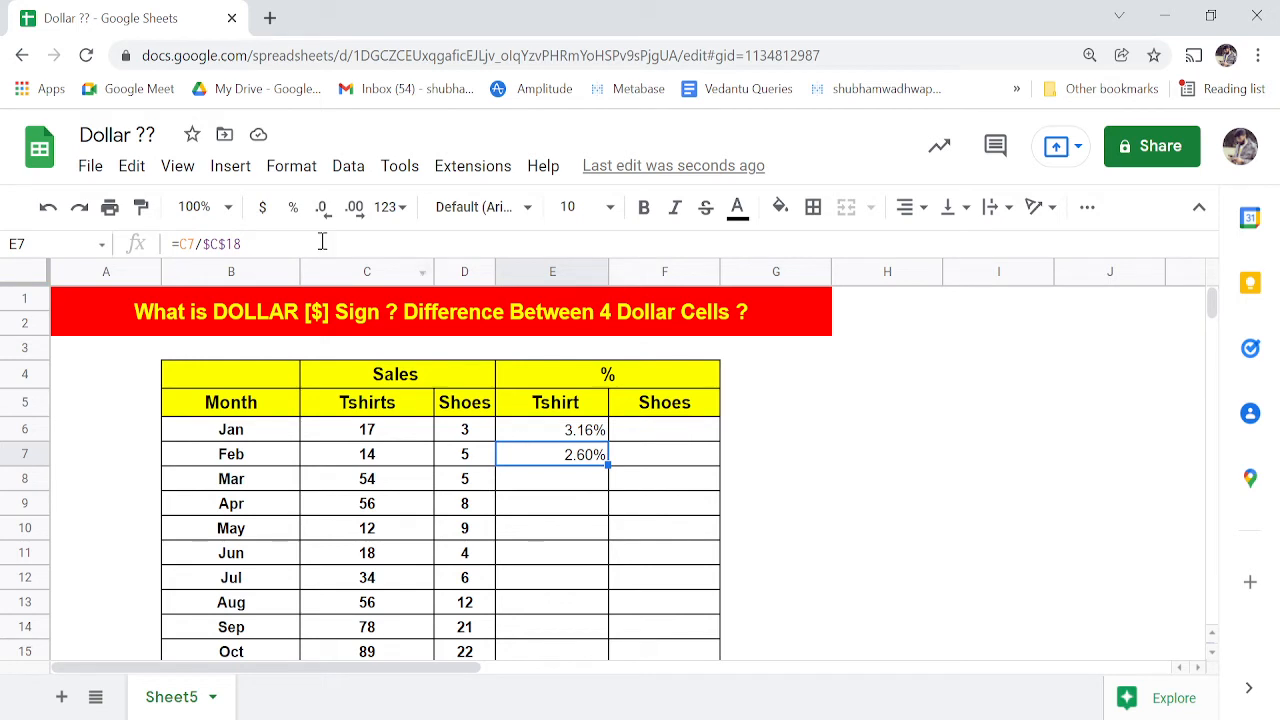
left_click(539, 438)
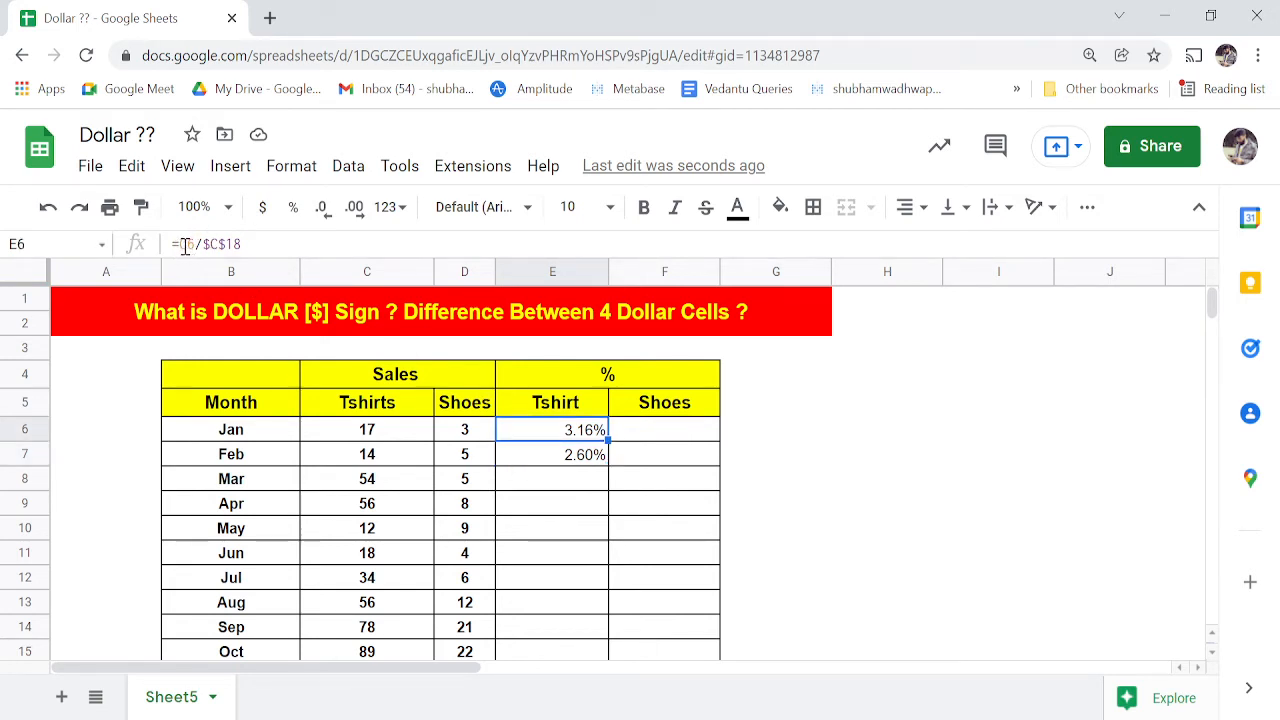
key("ctrl+c")
key("Down")
key("ctrl+v")
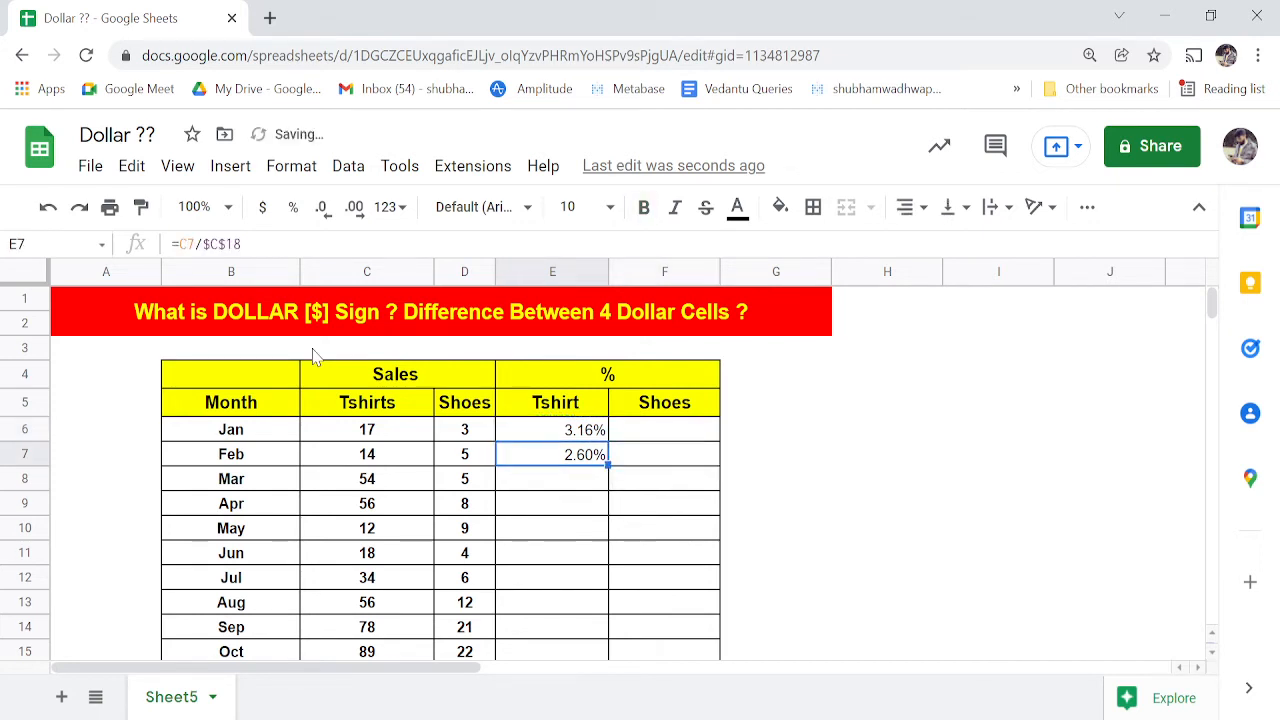
key("Up")
key("Down")
key("Up")
key("Down")
key("Up")
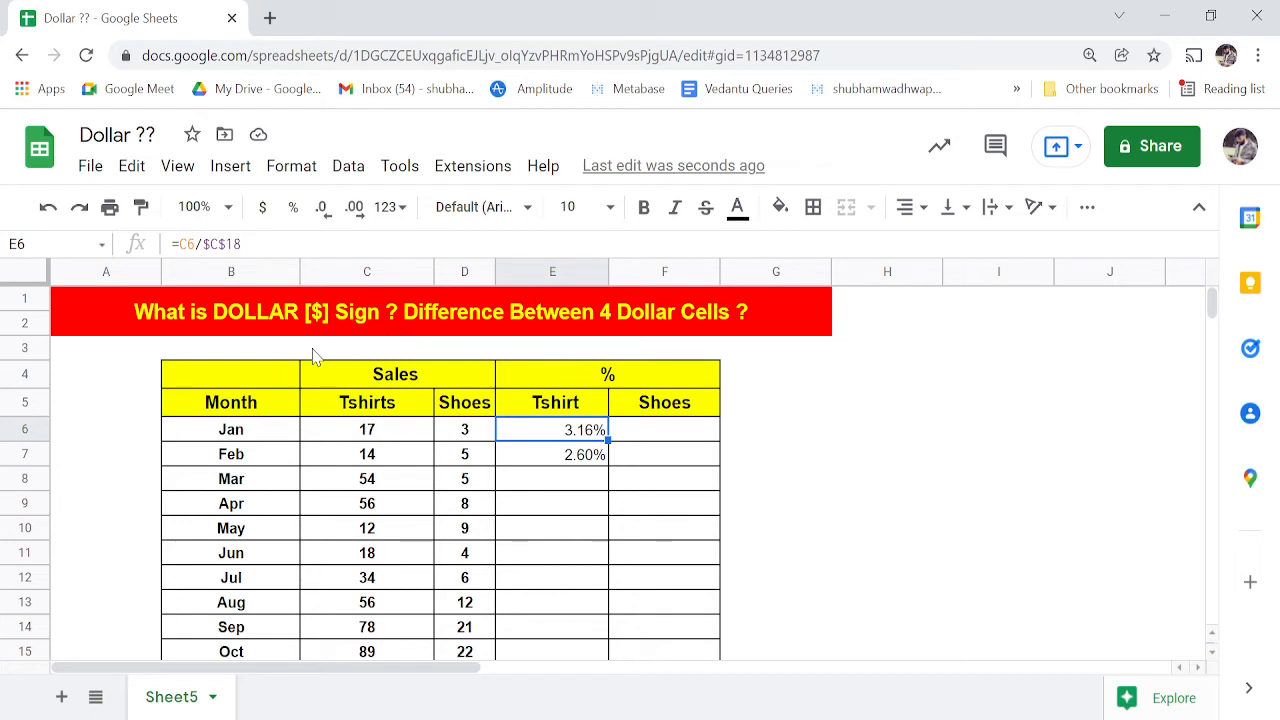
key("Down")
key("Up")
key("Down")
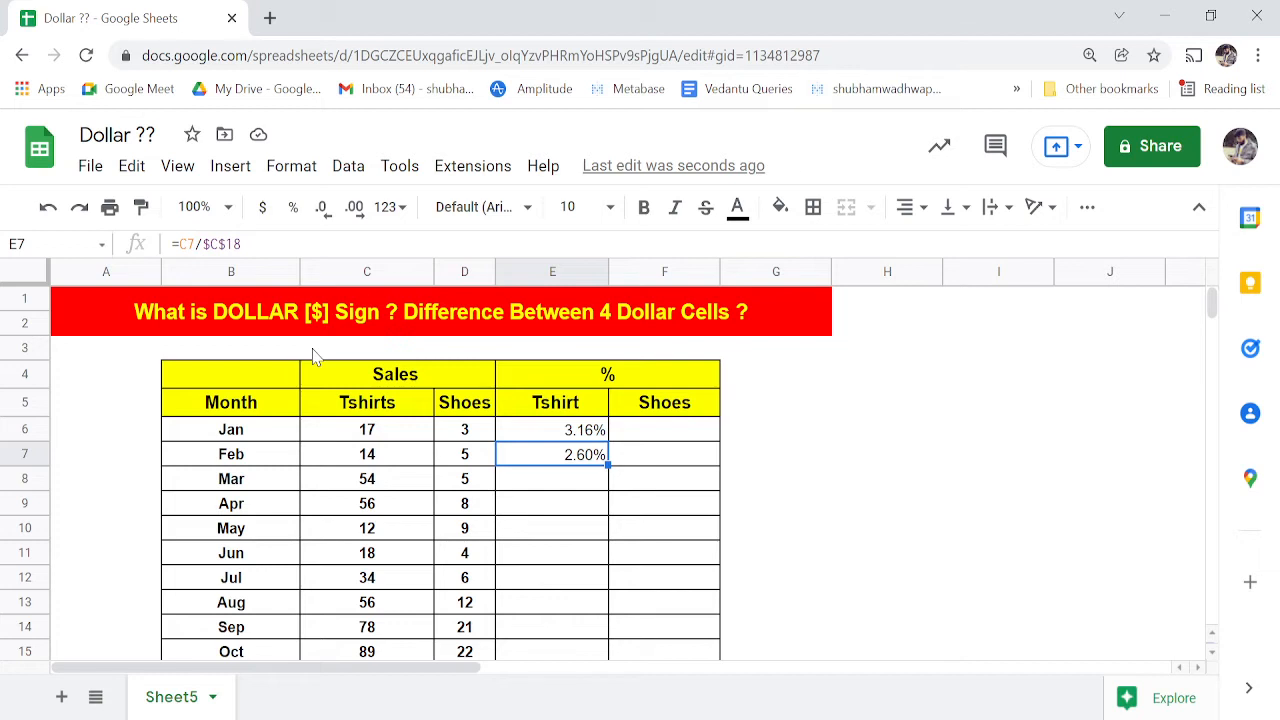
key("Up")
key("ctrl+c")
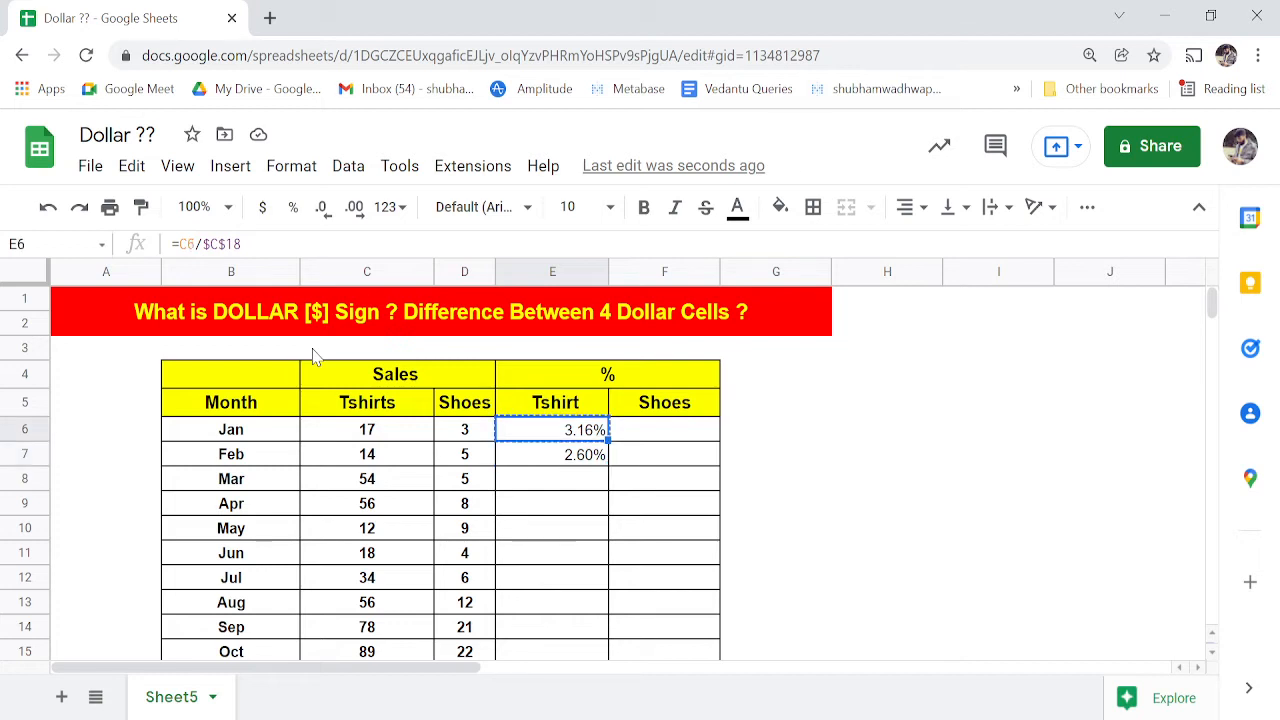
key("Down")
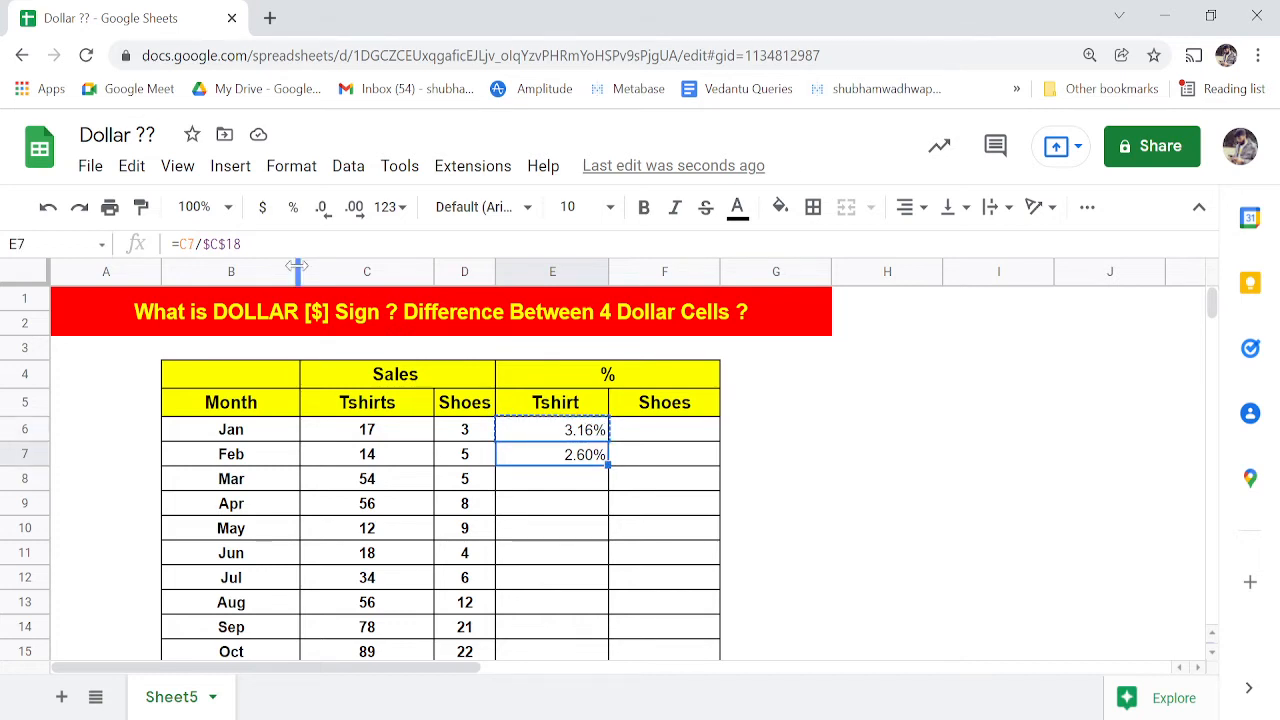
- Select column E and compare the Tshirt % formulas in E6 and E7
left_click(547, 270)
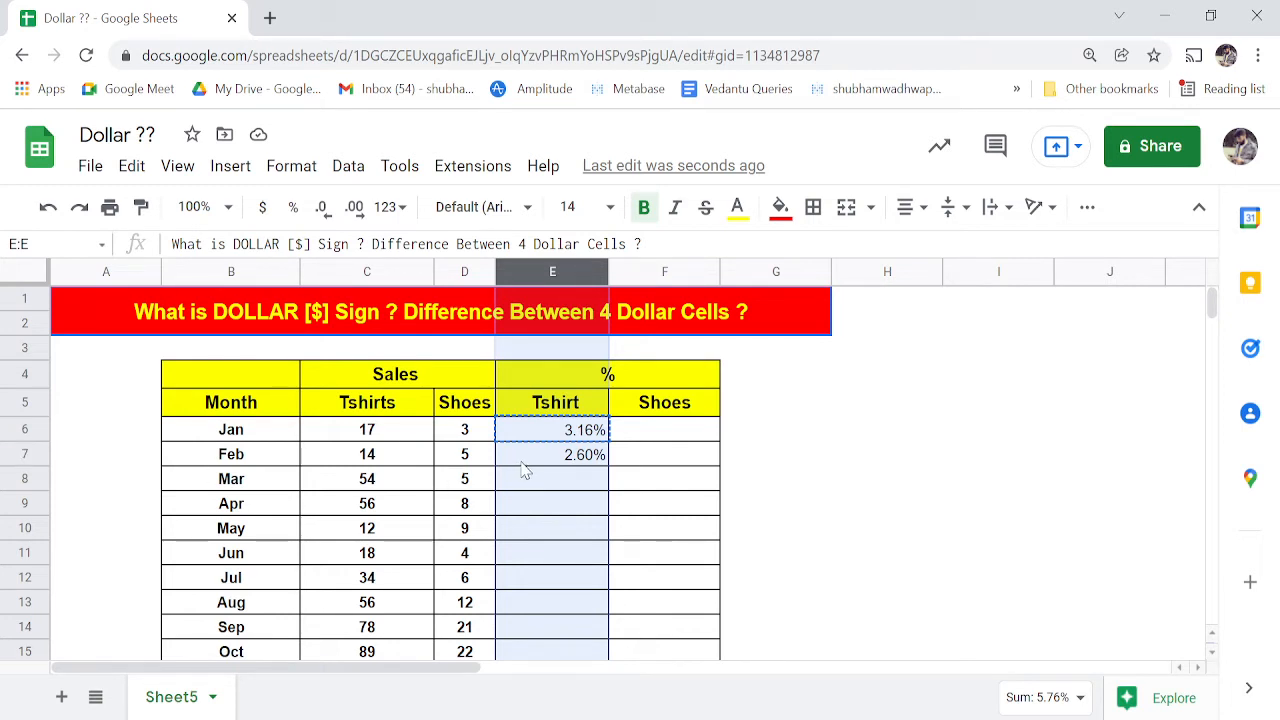
key("Right")
key("Left")
key("Up")
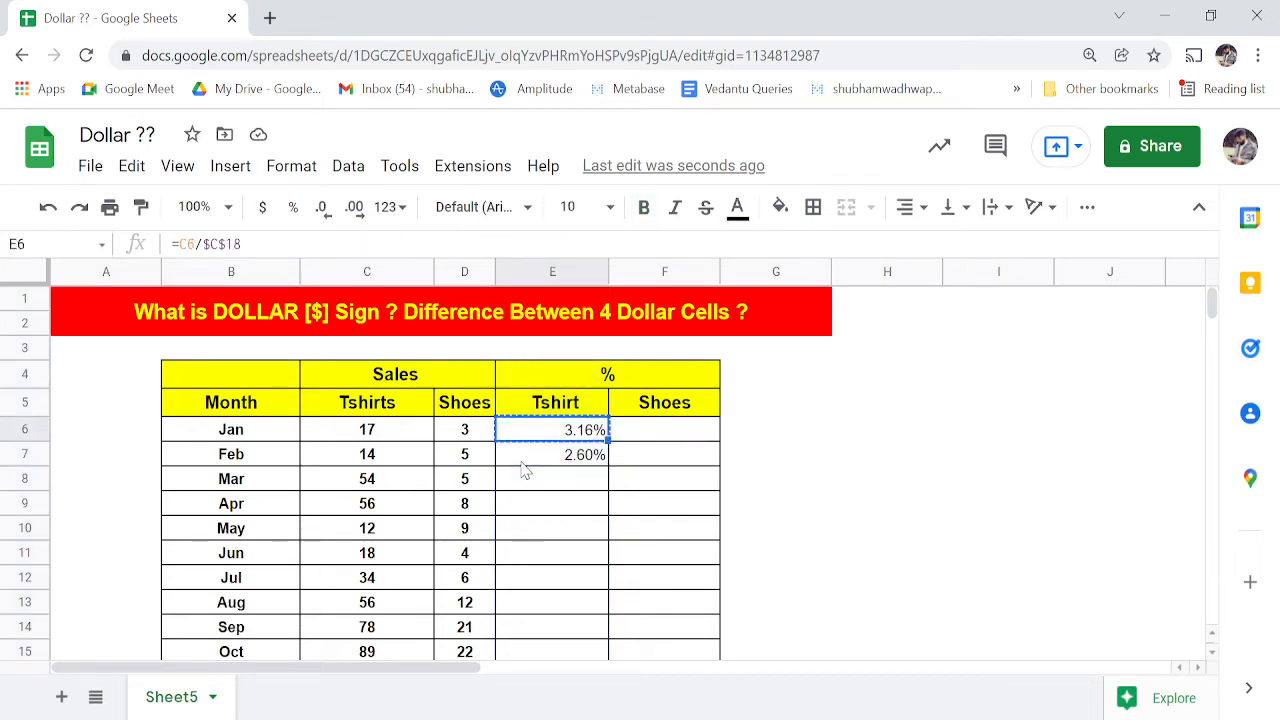
key("Right")
key("Left")
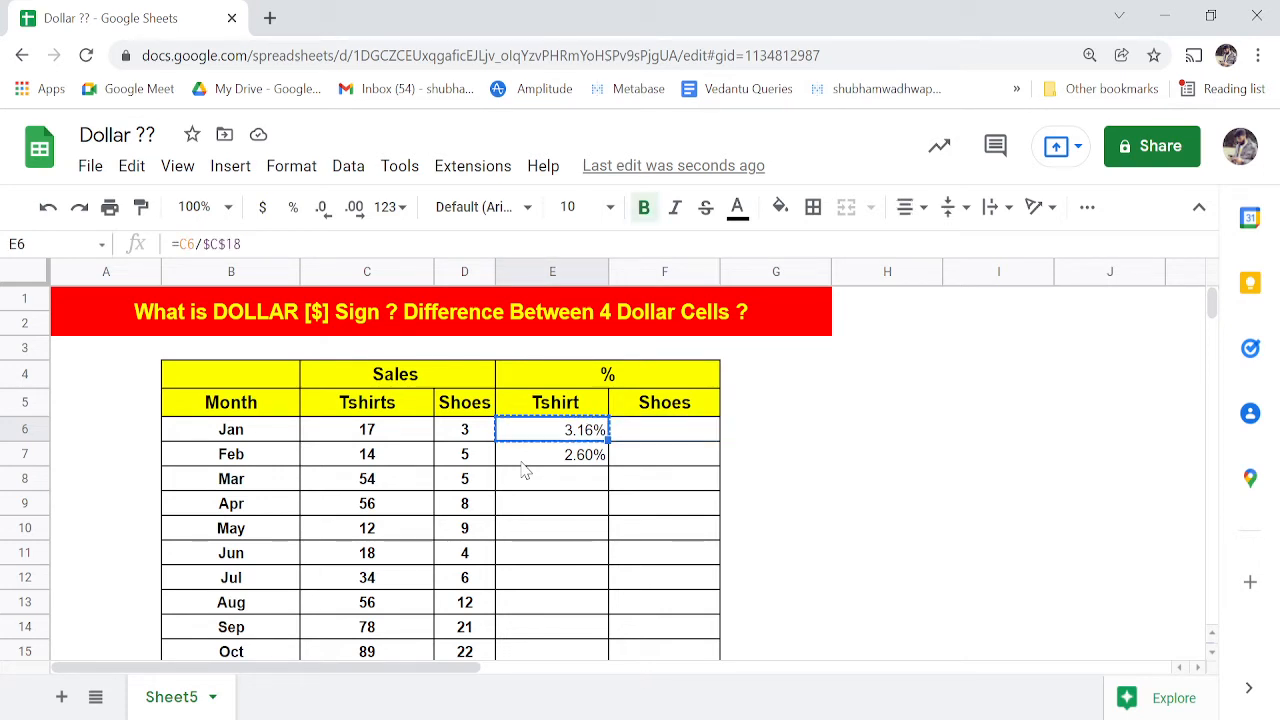
key("Down")
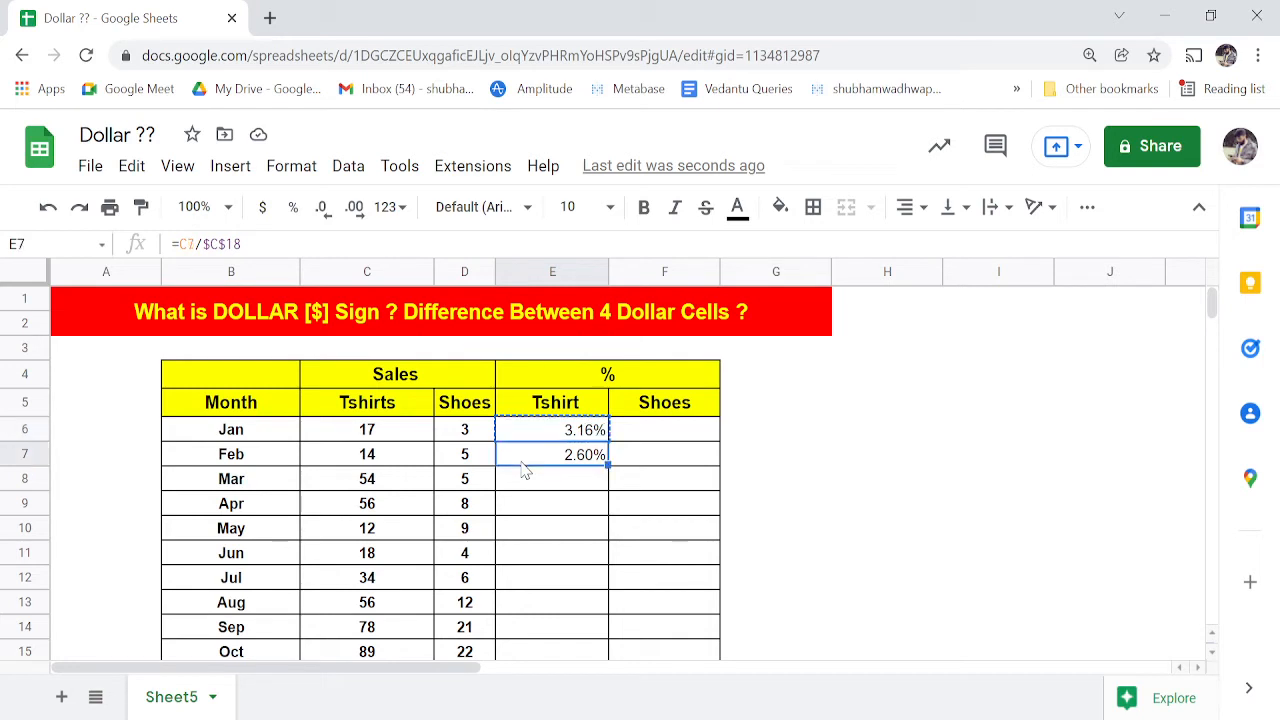
key("Right")
key("Left")
key("Up")
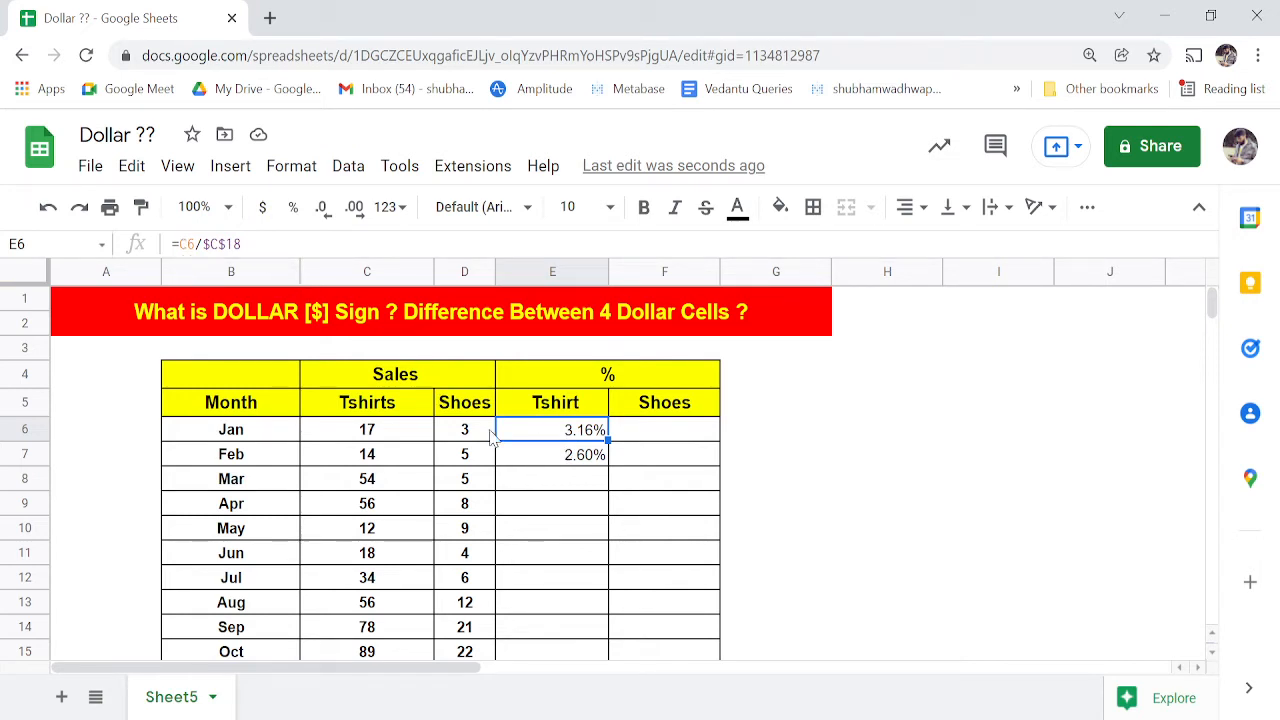
- Copy E7's formula into E8, giving Mar 10.04%
left_click(557, 274)
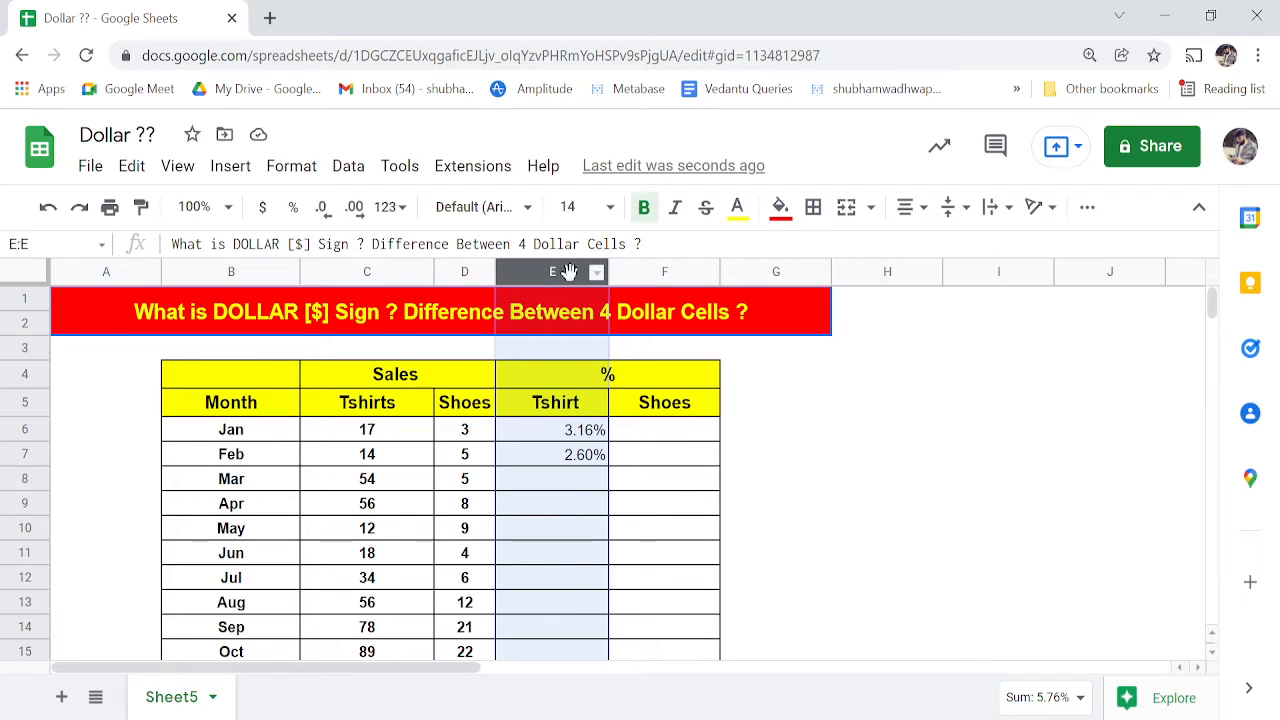
left_click(563, 430)
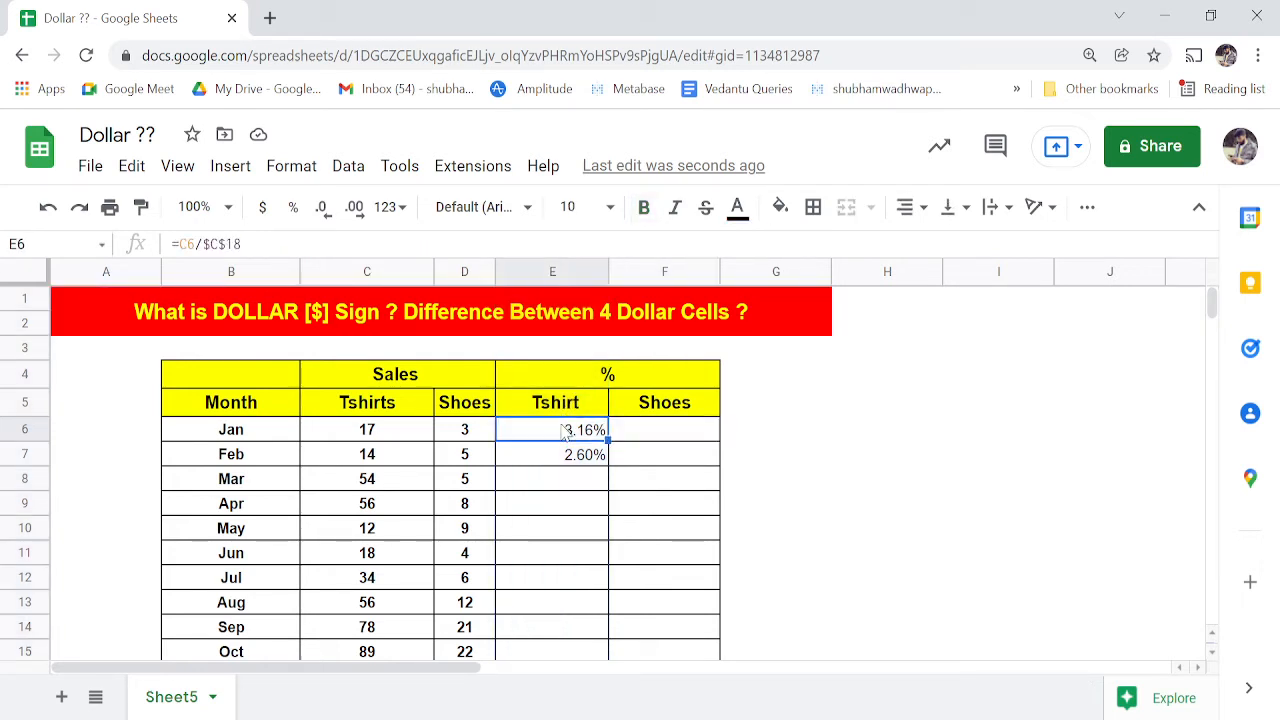
key("Down")
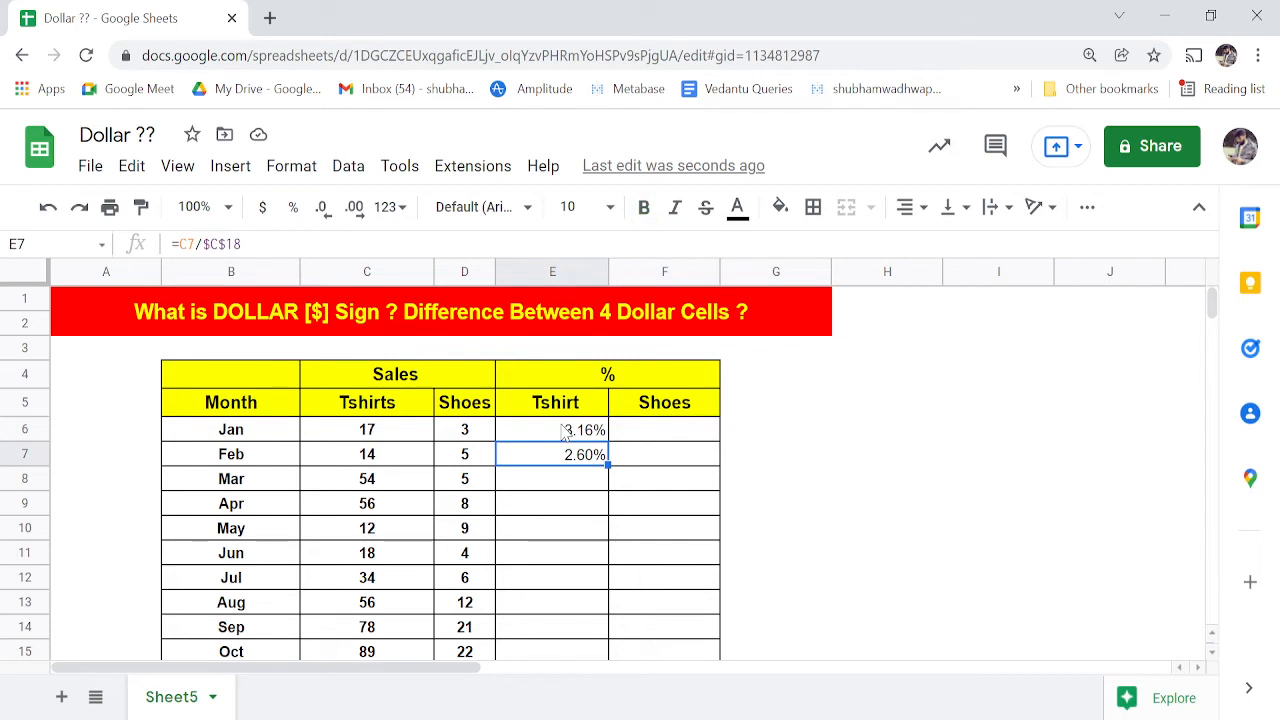
key("ctrl+c")
key("Down")
key("ctrl+v")
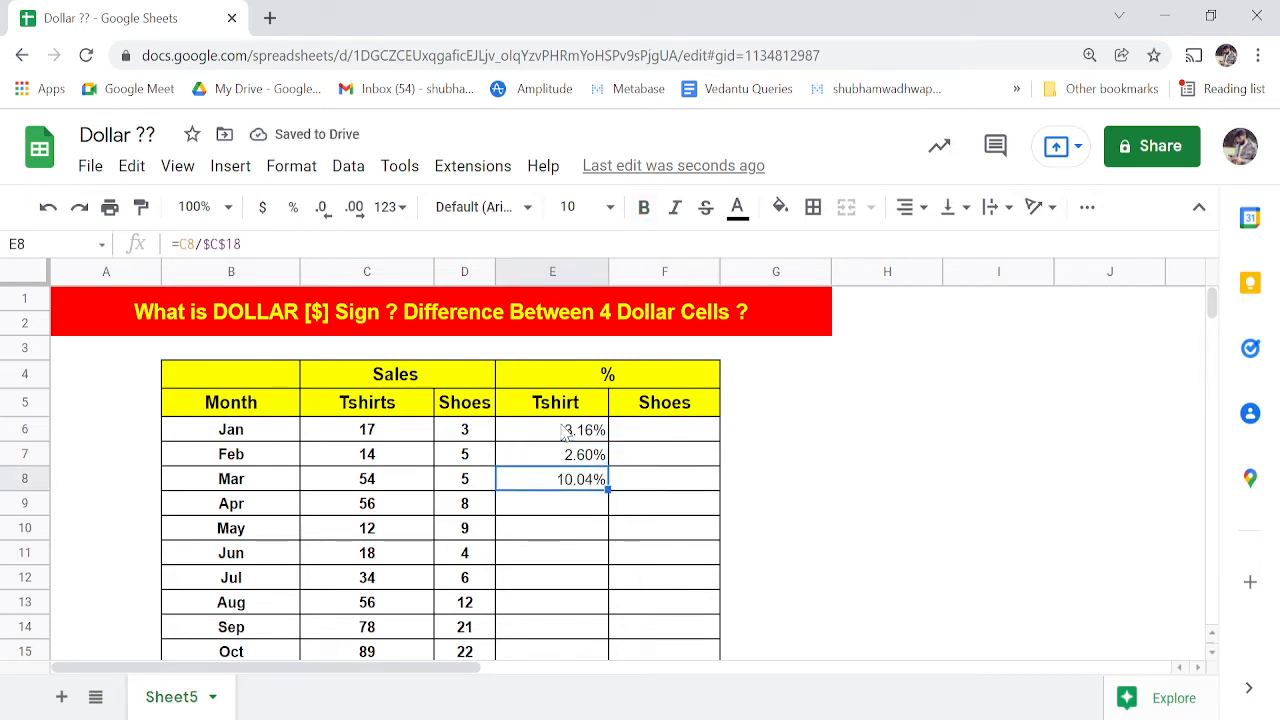
- Zoom the browser out twice so the Total row is visible
key("Left")
key("Left")
key("Up")
key("Up")
key("shift+Down")
key("shift+Down")
key("shift+Down")
key("shift+Down")
key("shift+Down")
key("shift+Down")
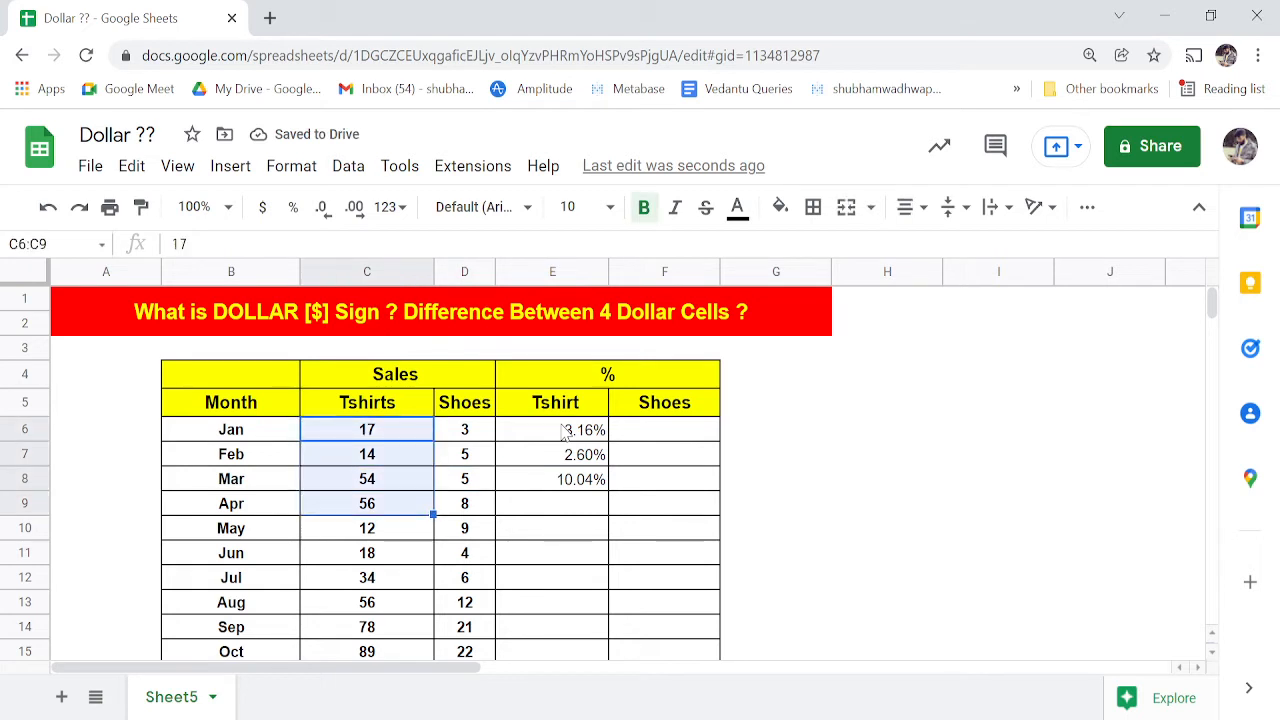
key("Right")
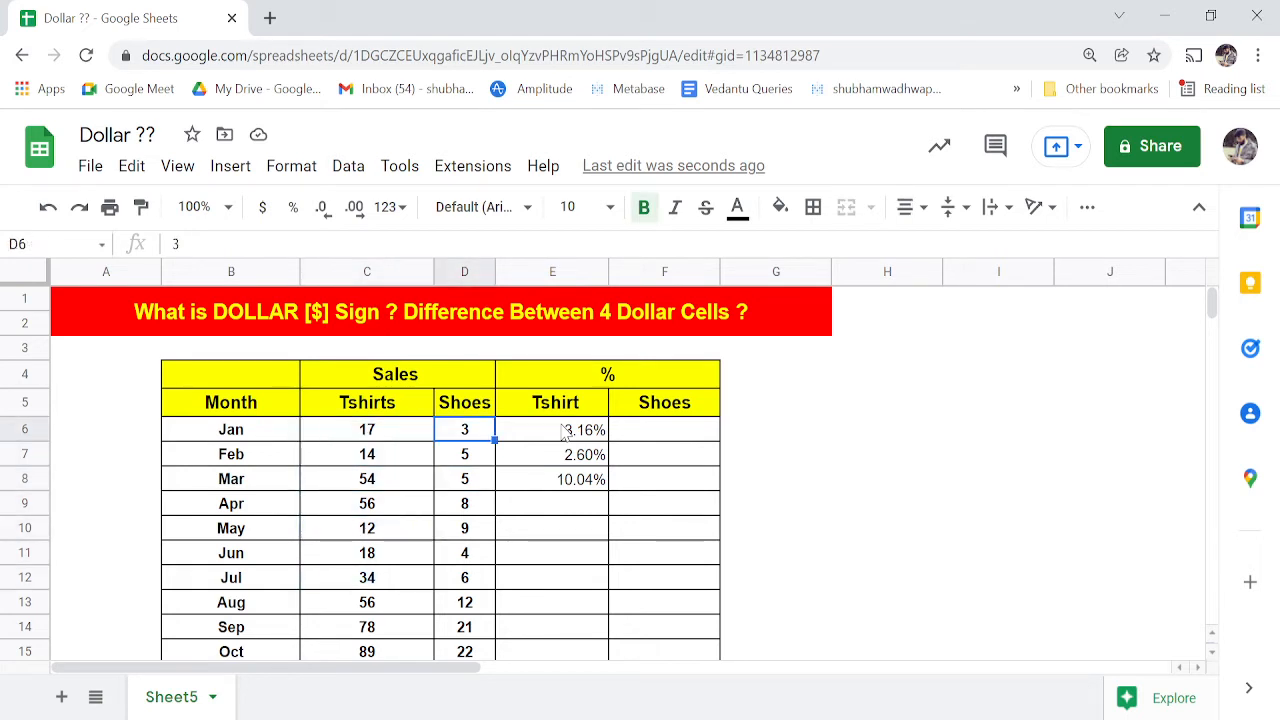
key("Down")
key("Down")
key("Right")
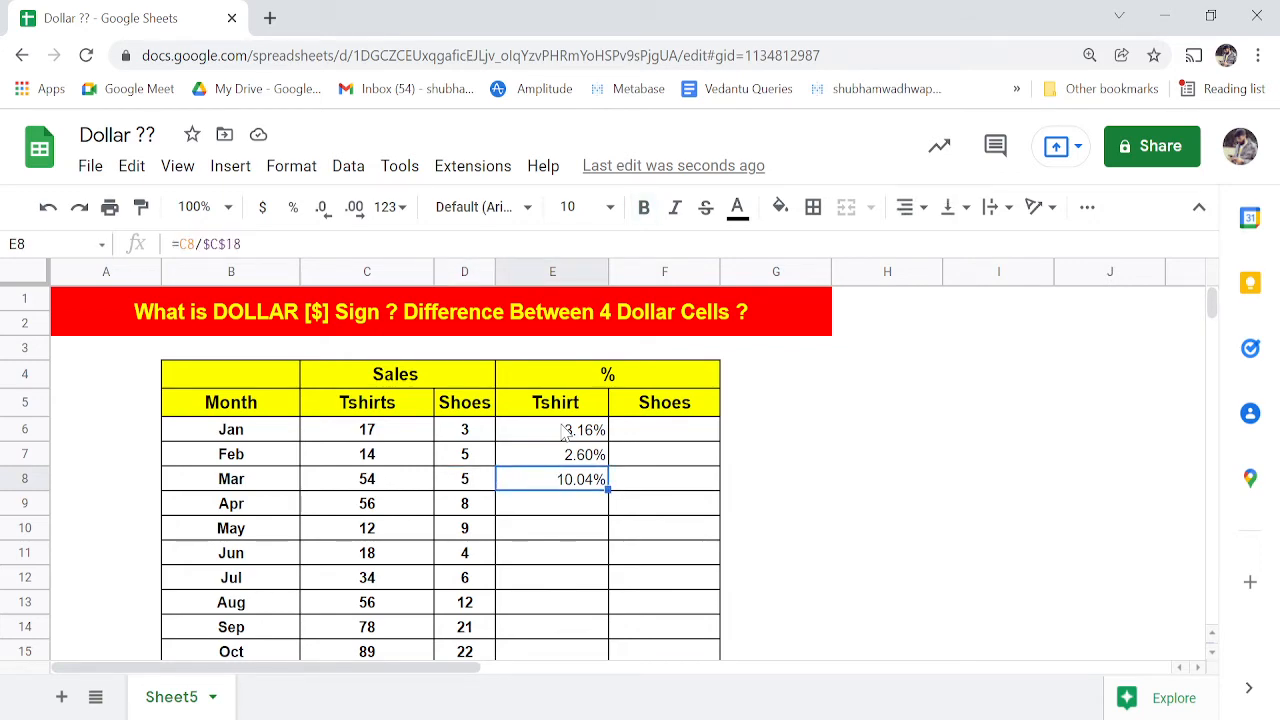
key("ctrl+minus")
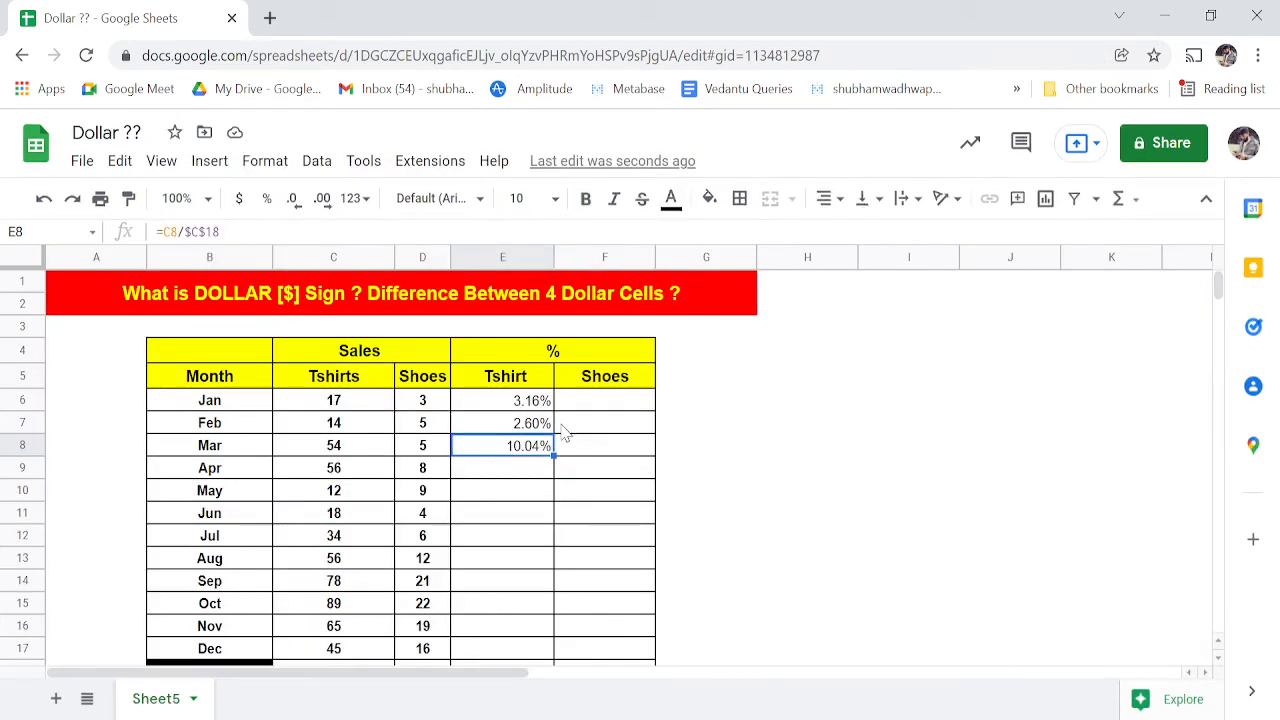
key("ctrl+minus")
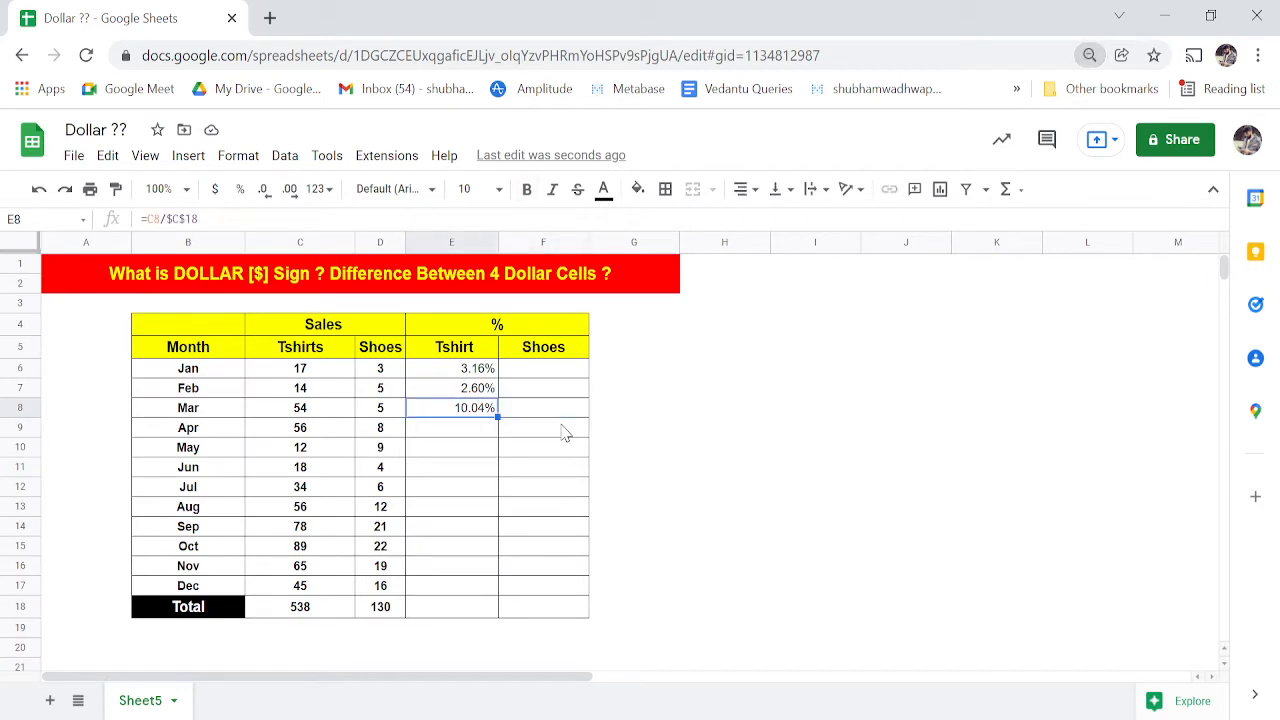
- Copy E8's formula and paste it over E8:E17 for Apr through Dec
key("ctrl+v")
key("ctrl+c")
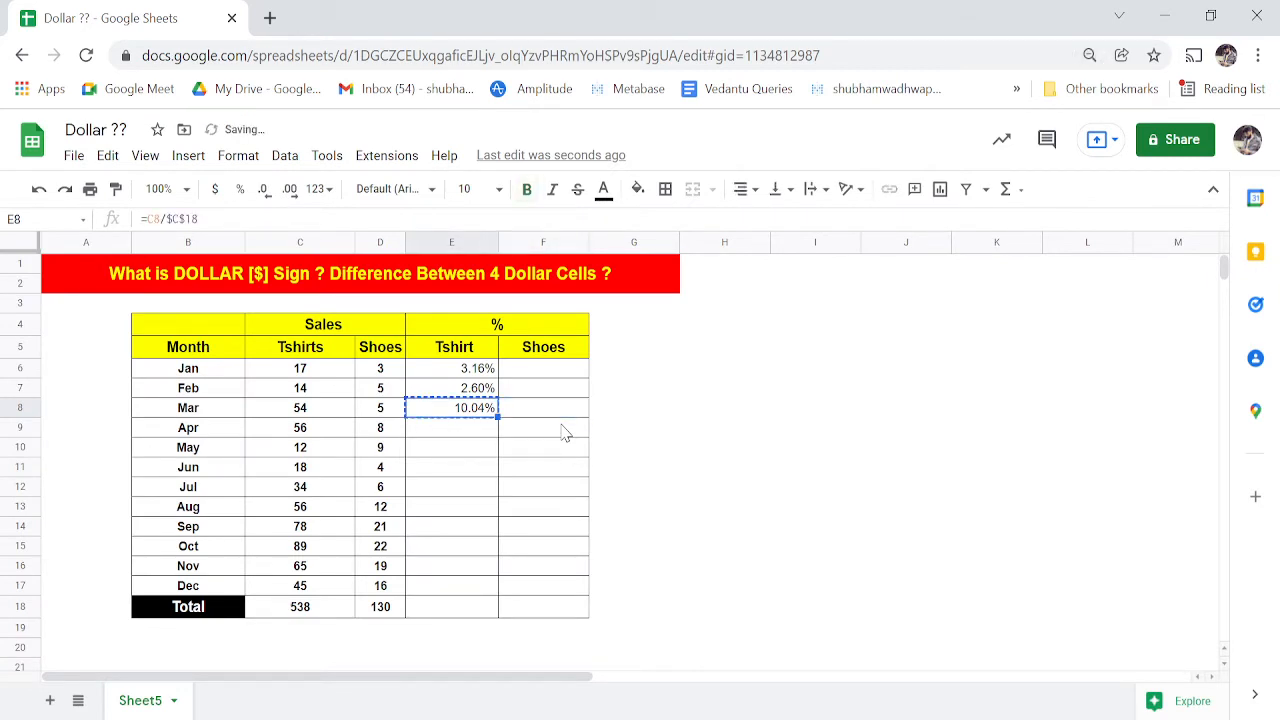
key("Left")
key("Left")
key("Left")
key("Right")
key("ctrl+Down")
key("Right")
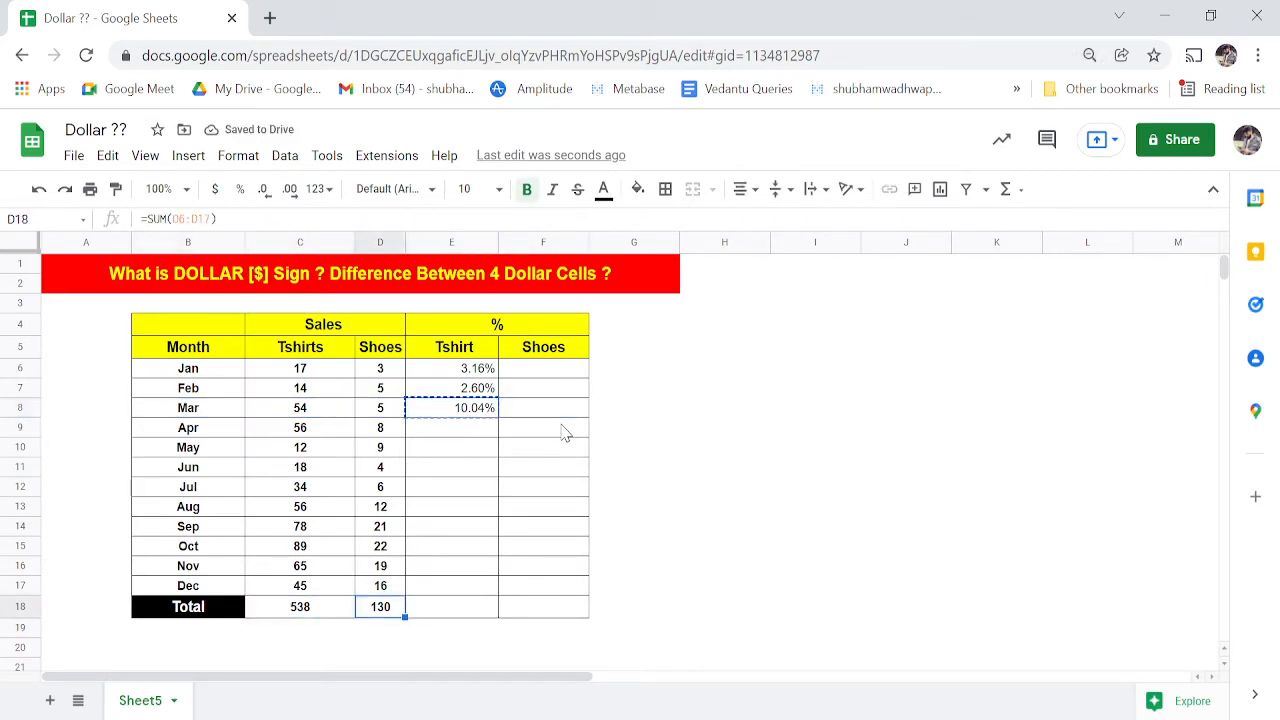
key("Up")
key("Right")
key("ctrl+shift+Up")
key("ctrl+v")
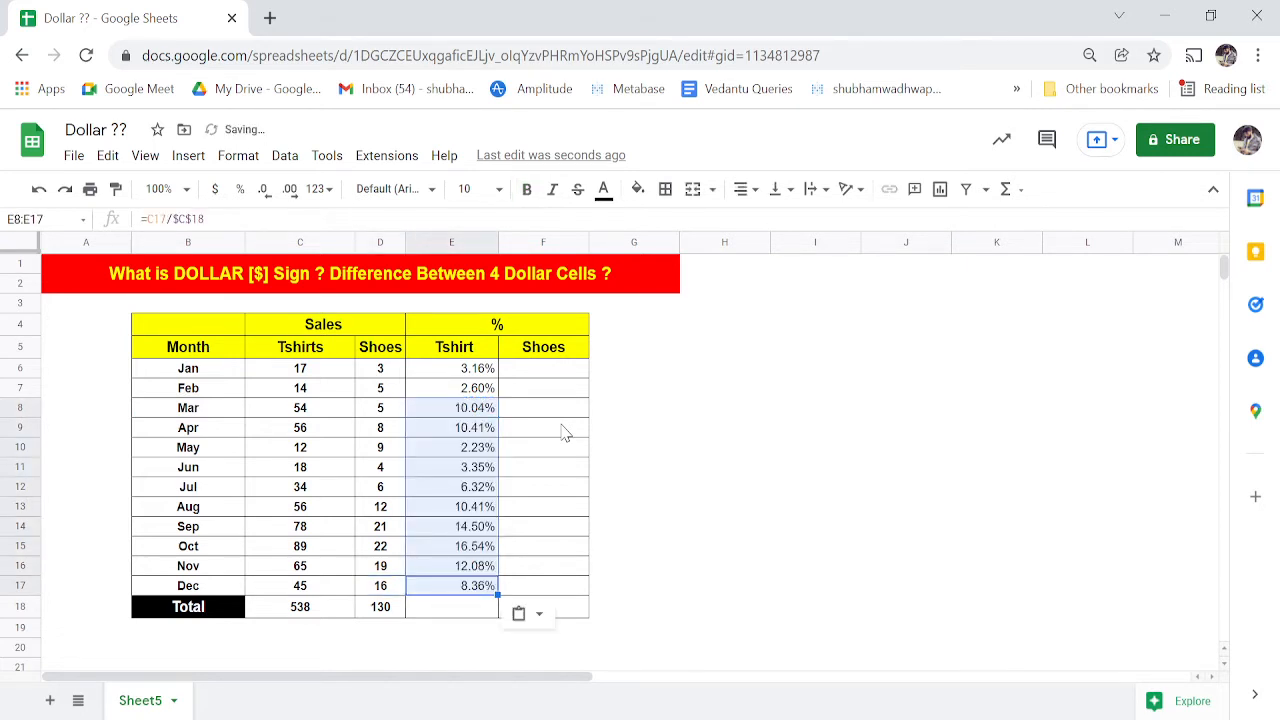
- Check the pasted Tshirt % formulas up the column from Dec to Mar
key("Right")
key("Left")
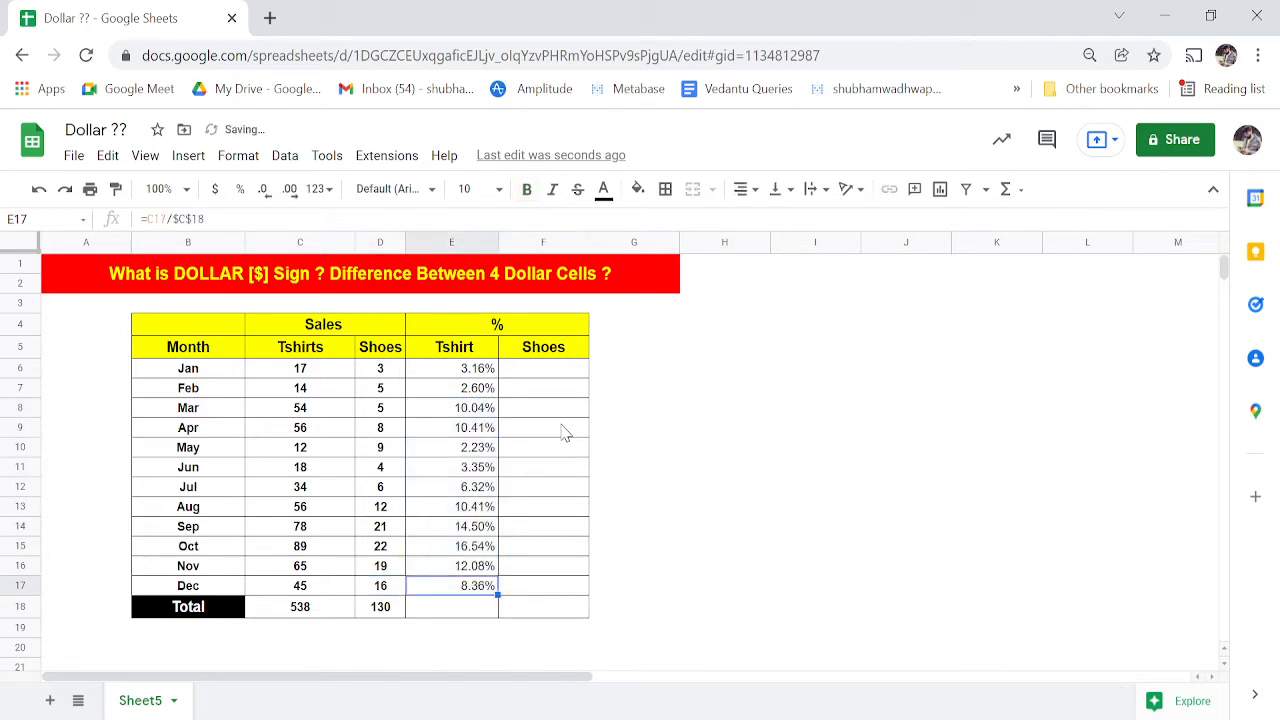
key("Left")
key("Right")
key("Up")
key("Up")
key("Up")
key("Up")
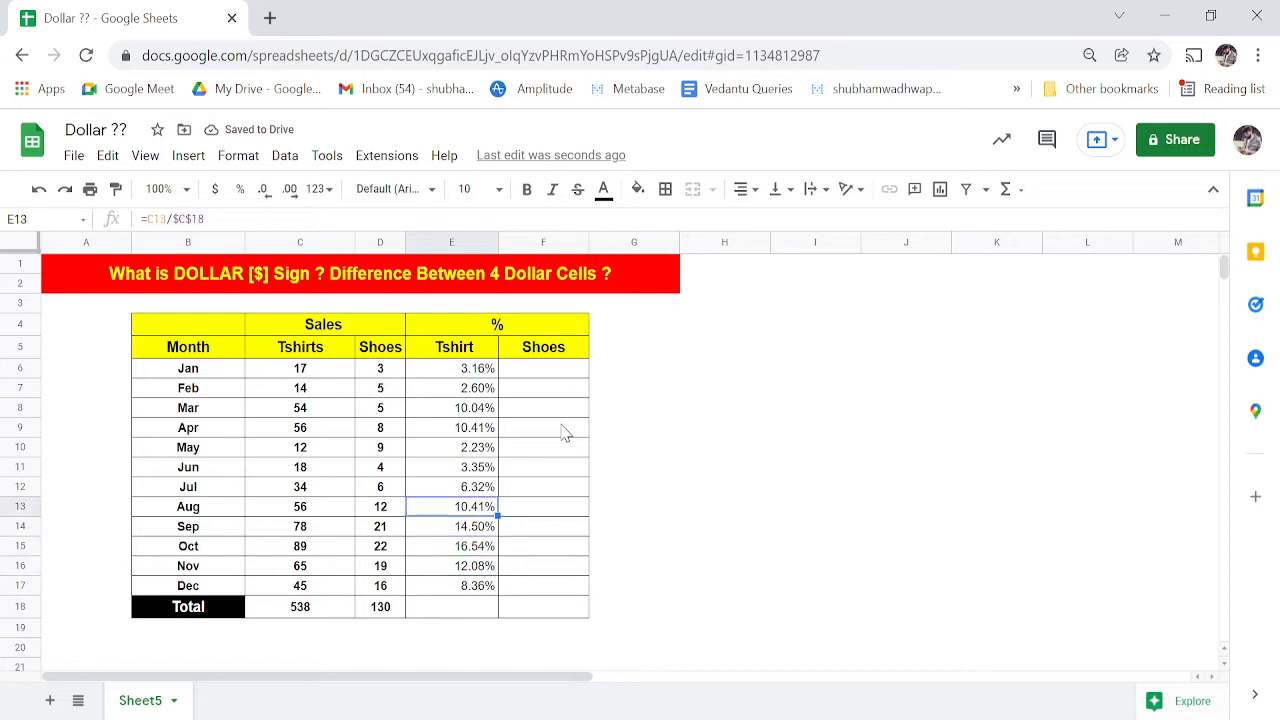
key("Up")
key("Up")
key("Up")
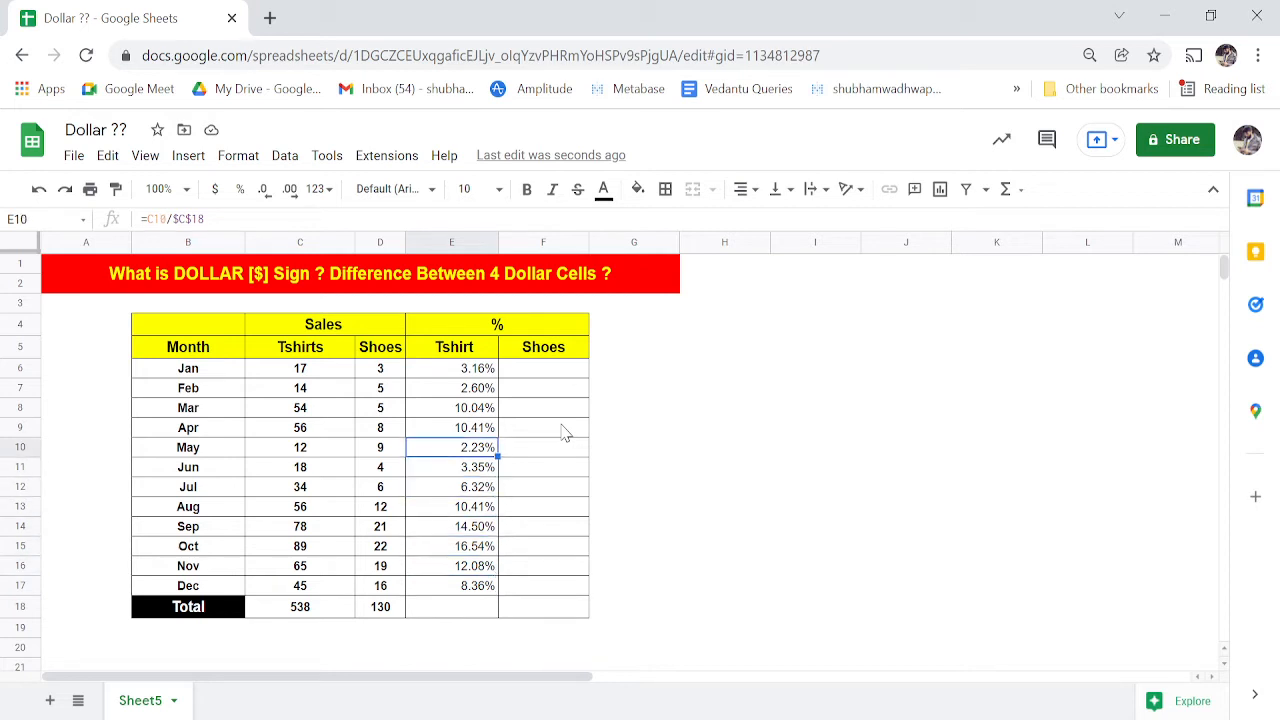
key("Up")
key("Up")
key("Up")
key("Up")
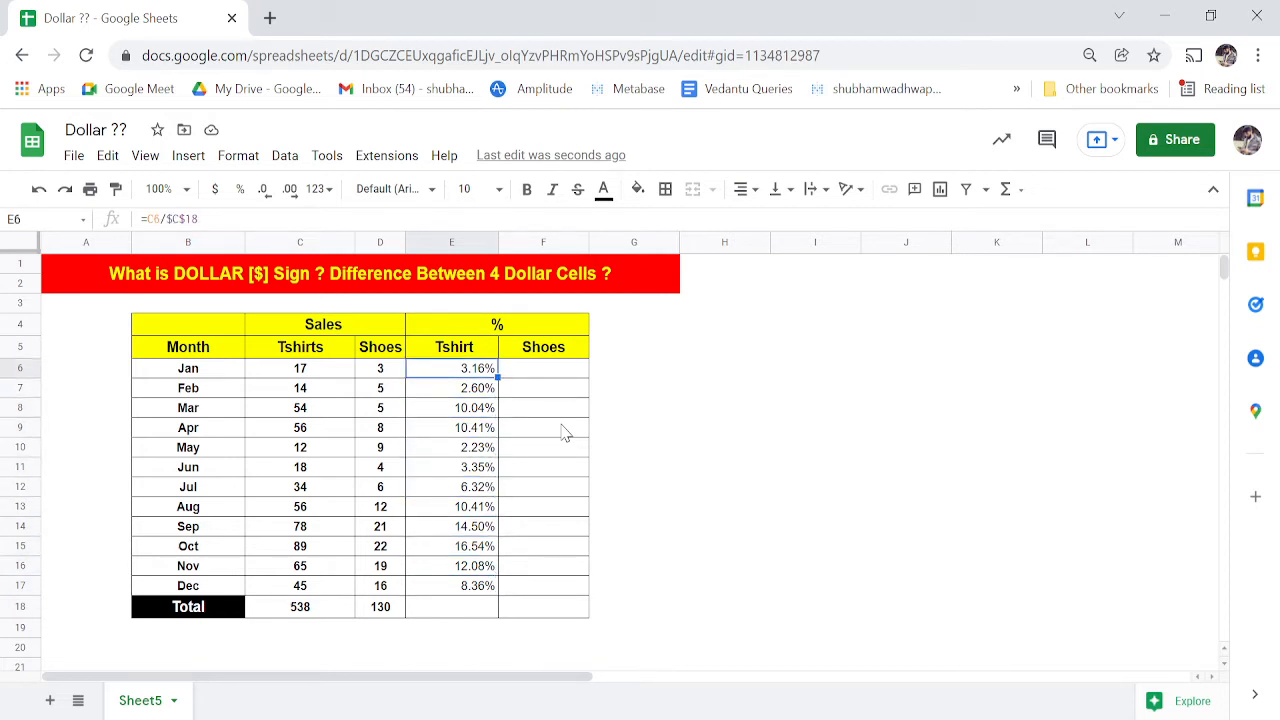
key("Down")
key("Down")
key("Down")
key("Down")
key("Up")
key("Up")
key("Up")
key("Up")
- Enter =SUM(E6:E17) in E18 so the Tshirt % total reads 100.00%
key("Right")
key("Left")
key("ctrl+Down")
key("Down")
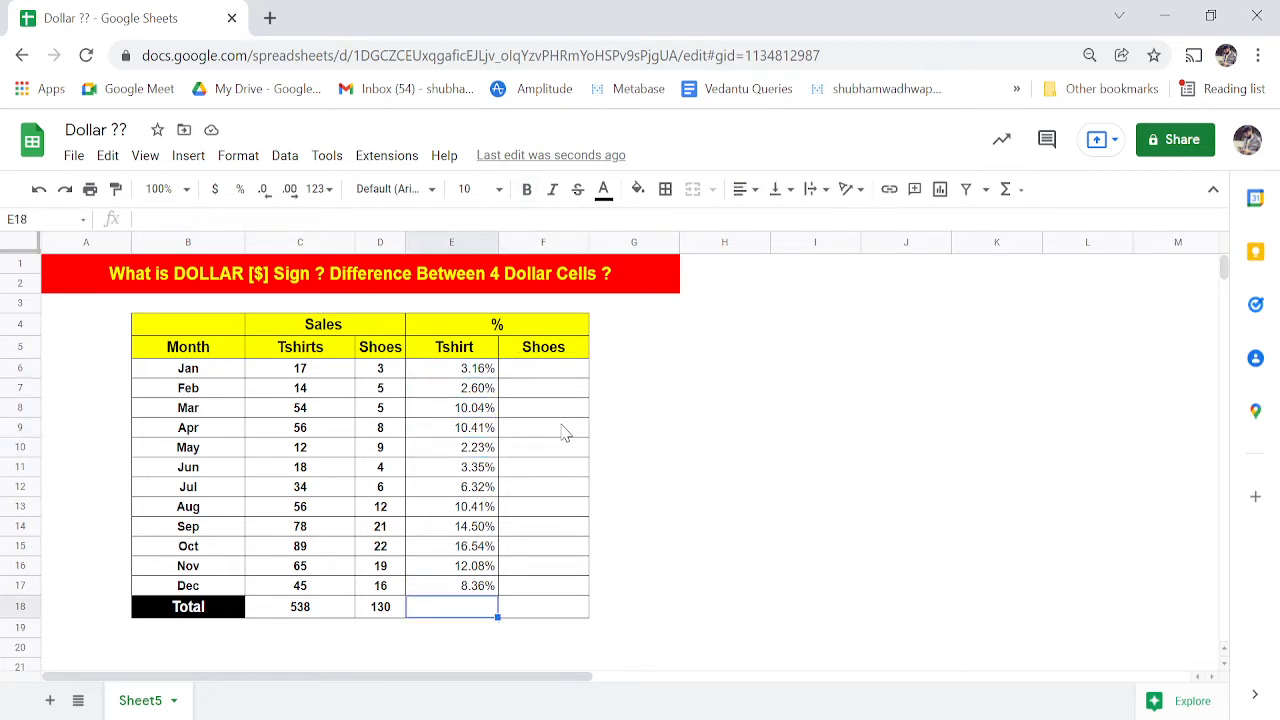
type("=sum(")
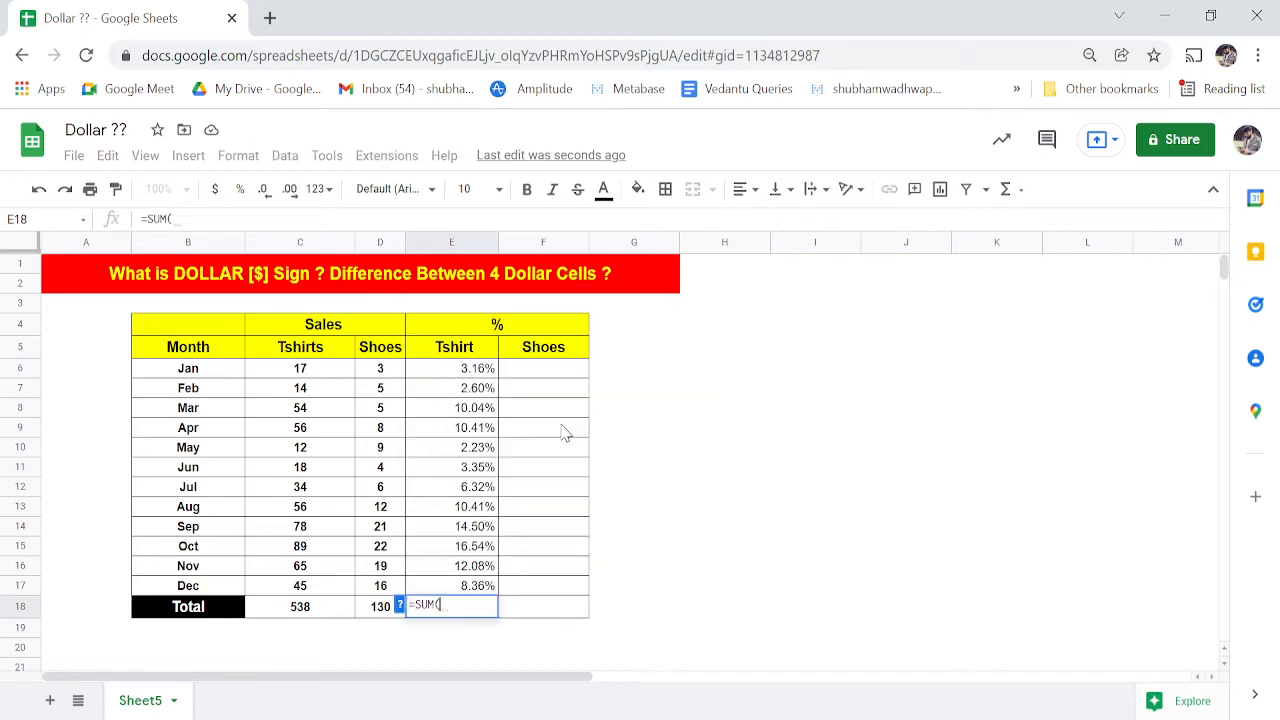
key("Up")
key("ctrl+Up")
key("Down")
key("Down")
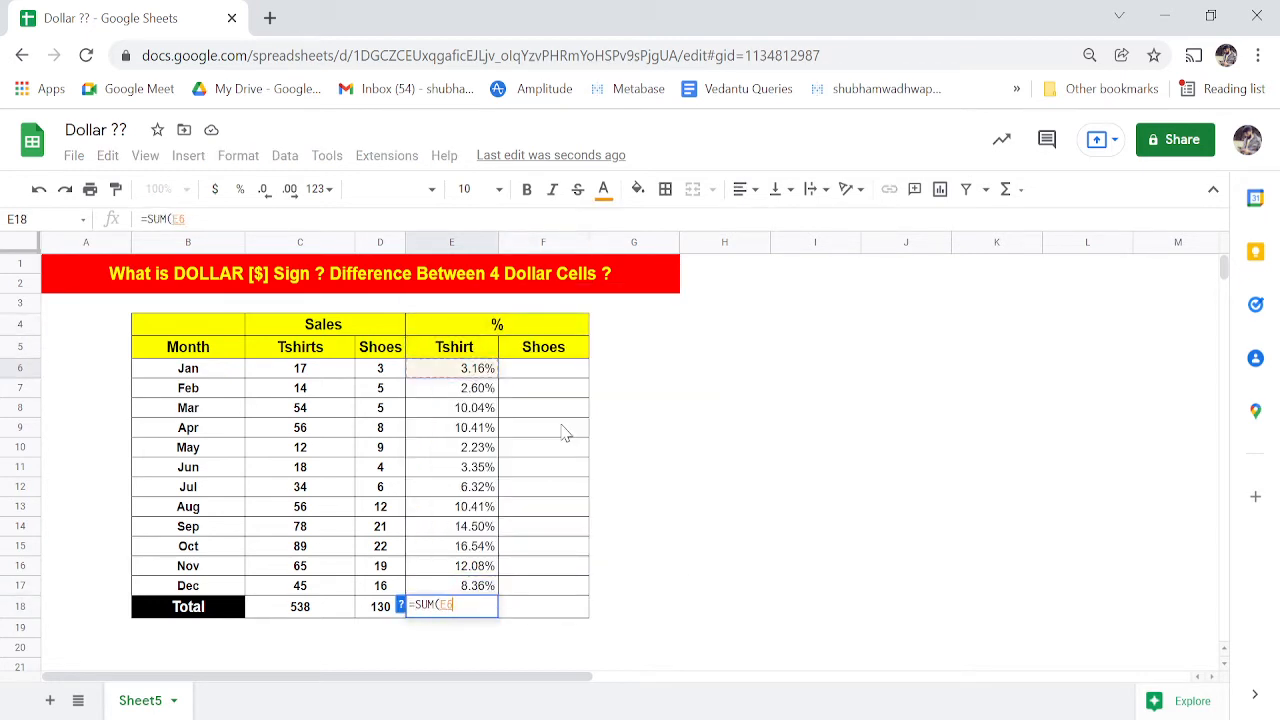
key("shift+Down")
key("shift+Down")
key("shift+Down")
key("shift+Down")
key("shift+Down")
key("shift+Down")
key("shift+Down")
key("shift+Down")
key("shift+Down")
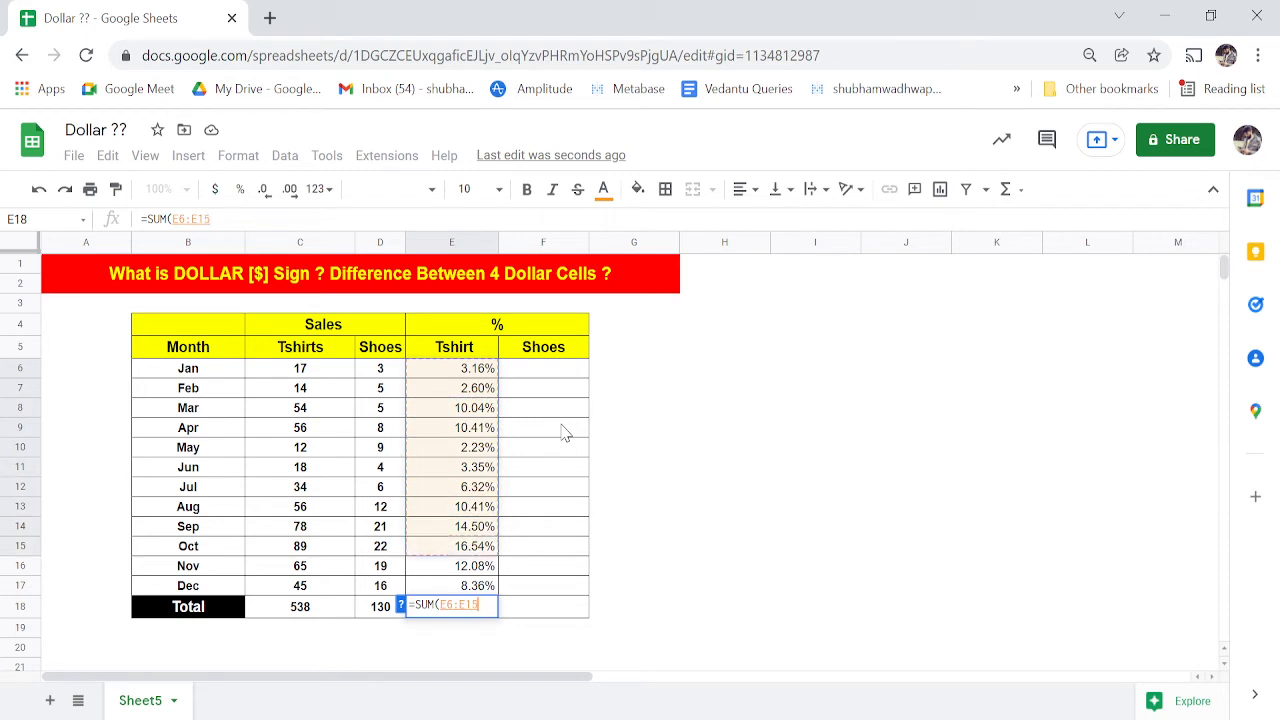
key("shift+Down")
key("shift+Down")
key("Return")
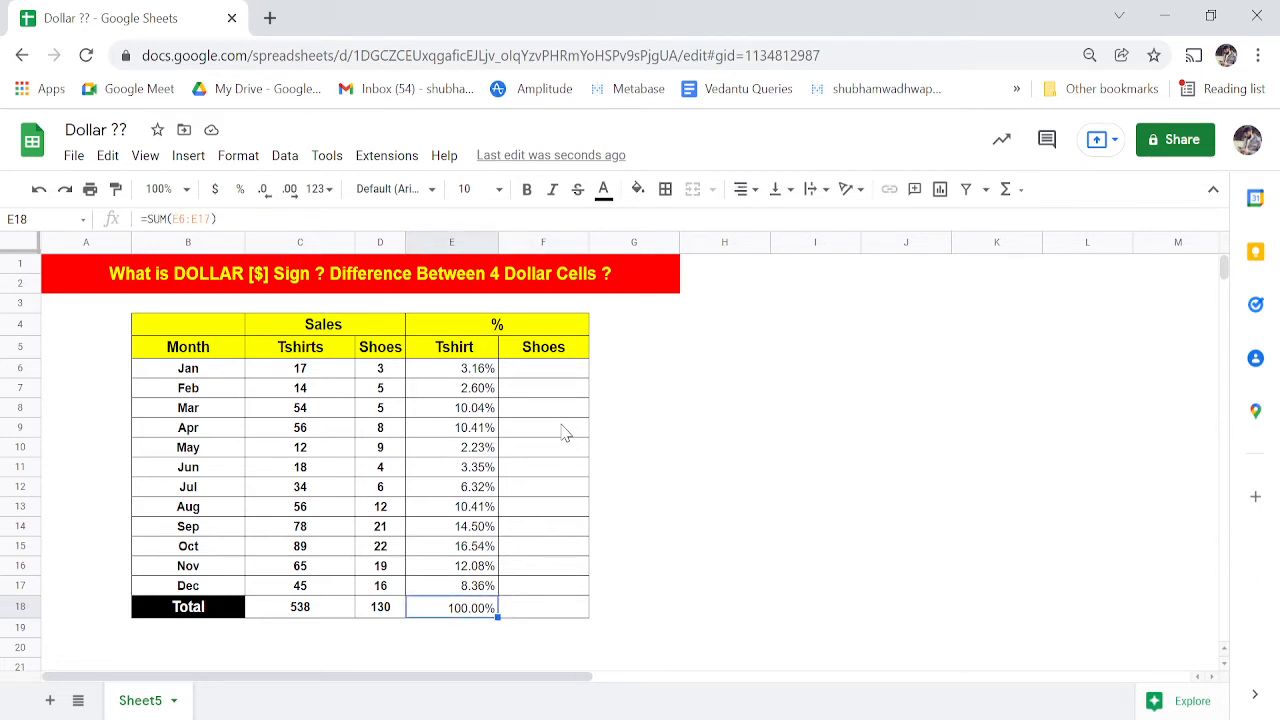
key("Right")
key("ctrl+Up")
key("Down")
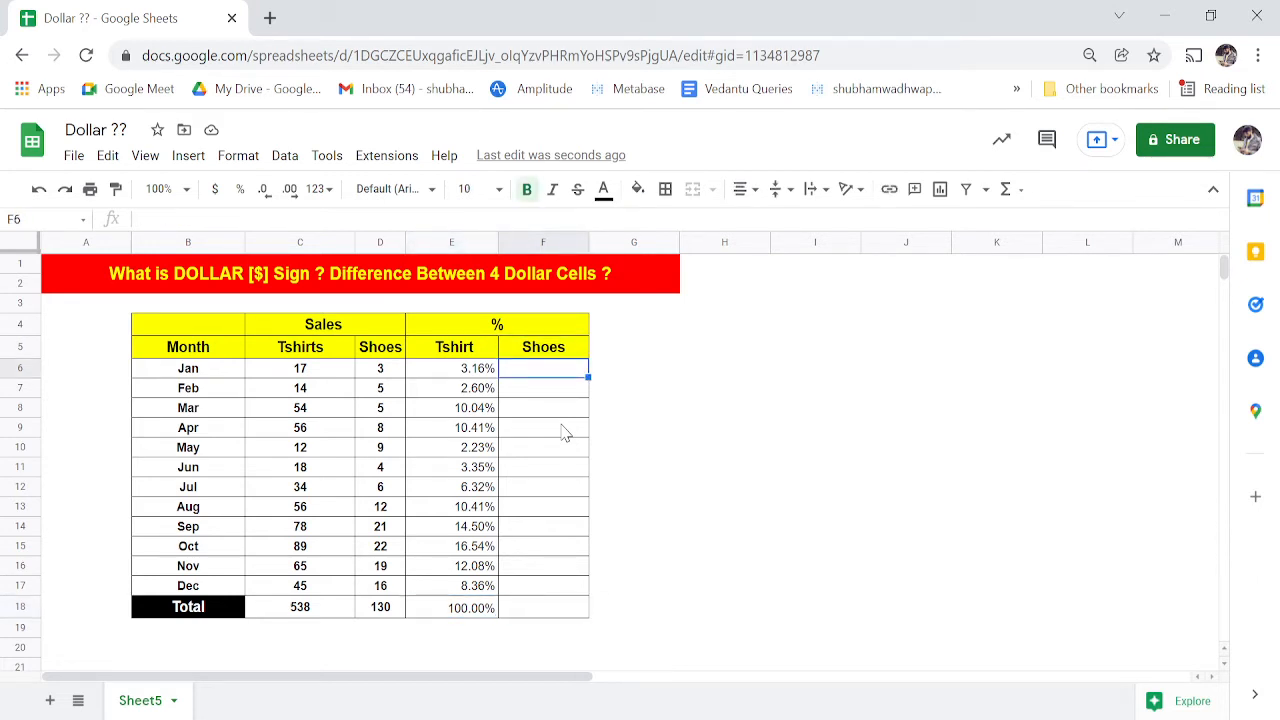
- Copy Jan's Tshirt % formula from E6 and paste it into F6
key("Left")
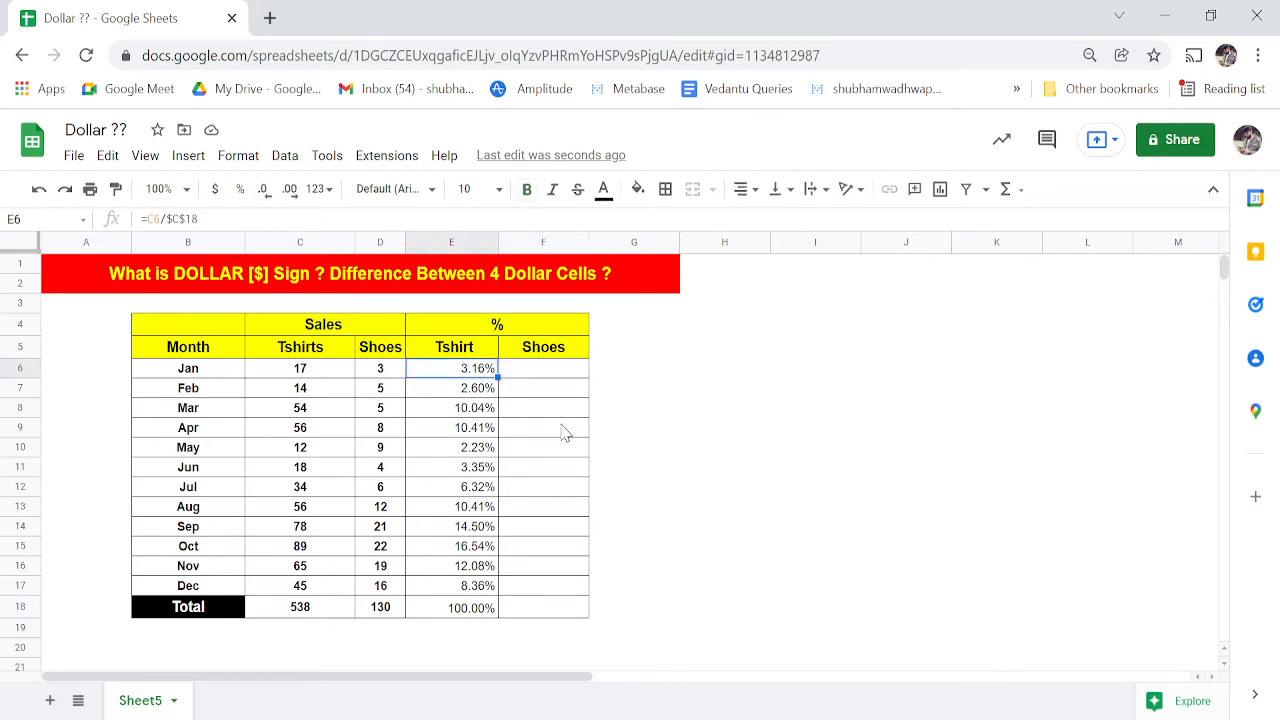
key("ctrl+c")
key("Right")
key("ctrl+v")
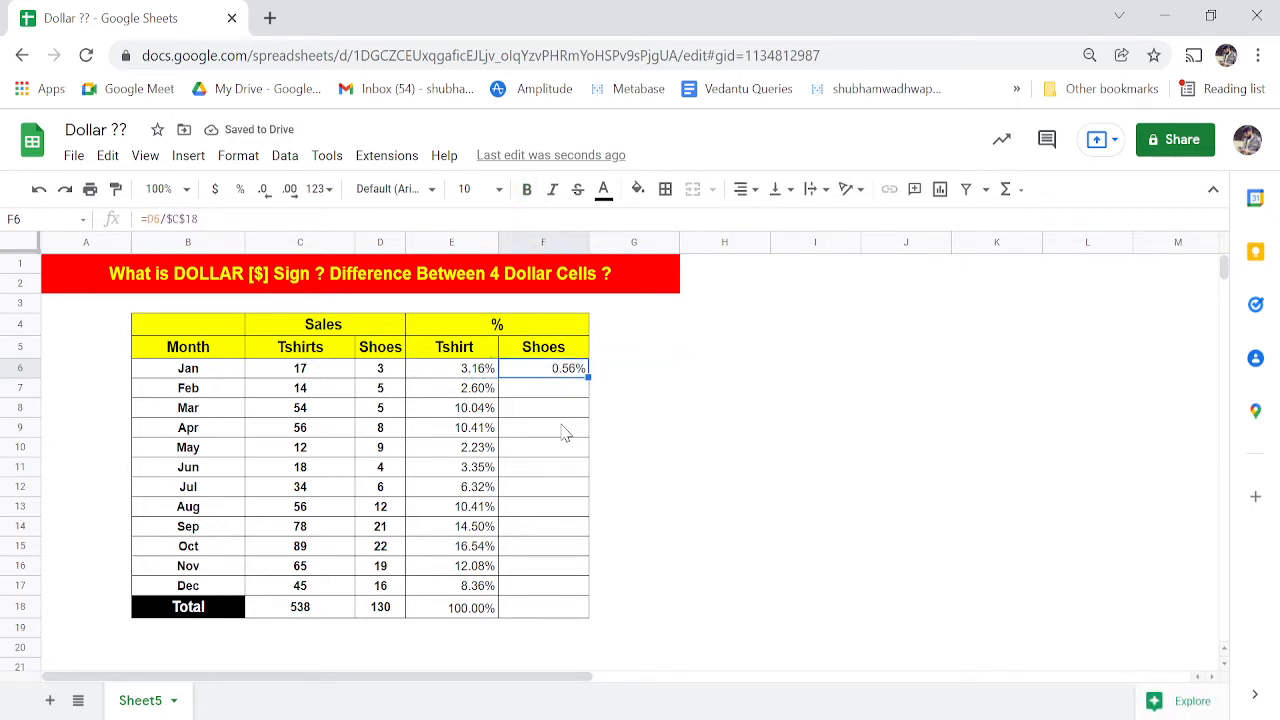
- Inspect F6's pasted formula =D6/$C$18 and compare it with E6's
key("F2")
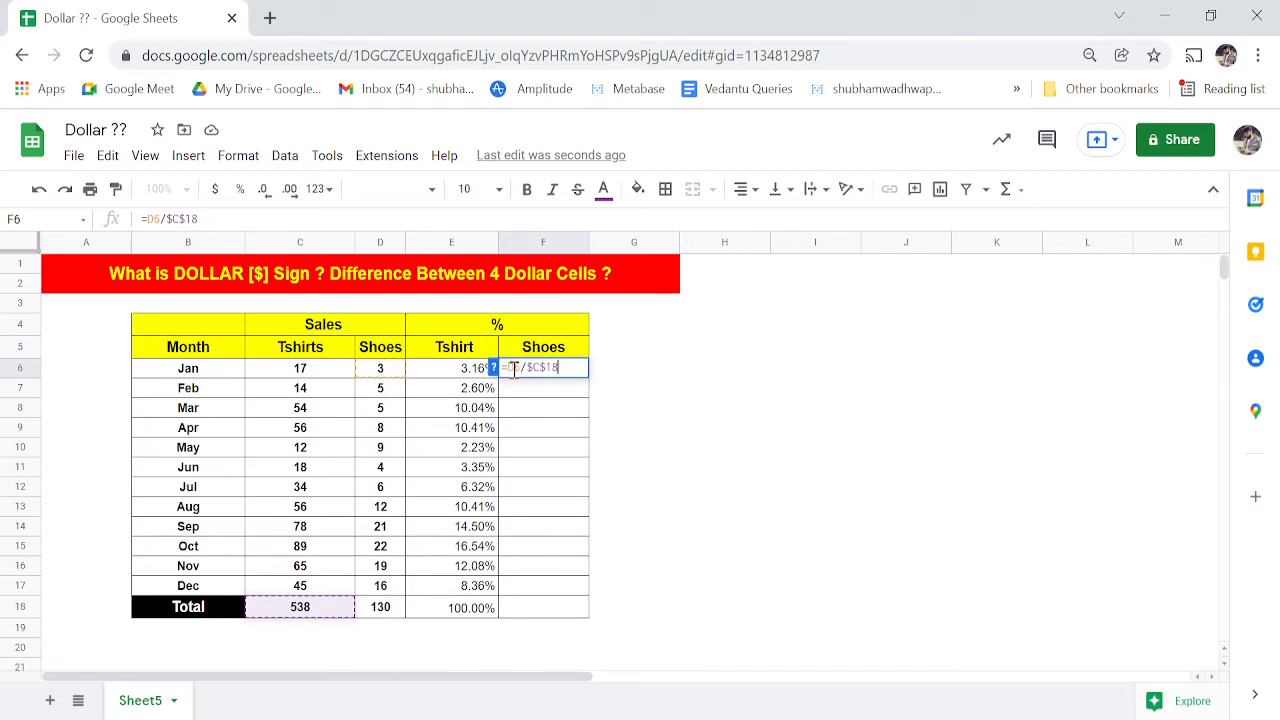
key("Tab")
key("Left")
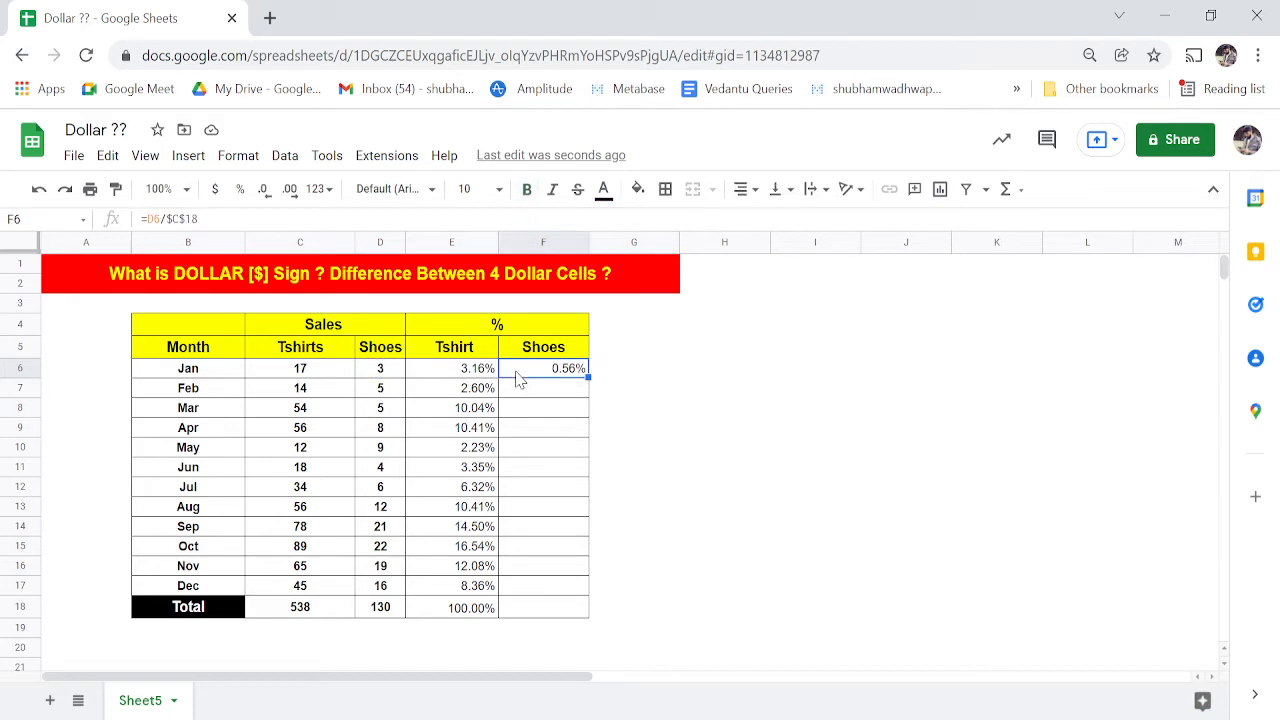
key("Left")
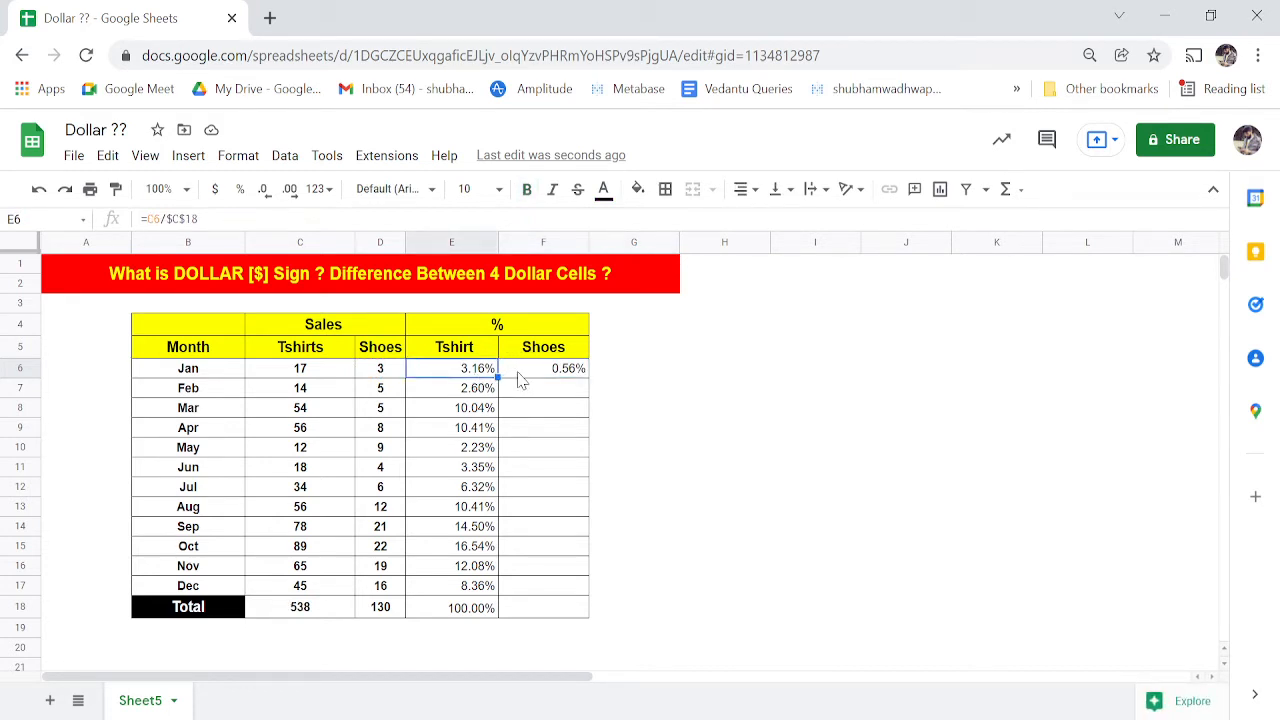
key("Right")
key("Left")
key("Right")
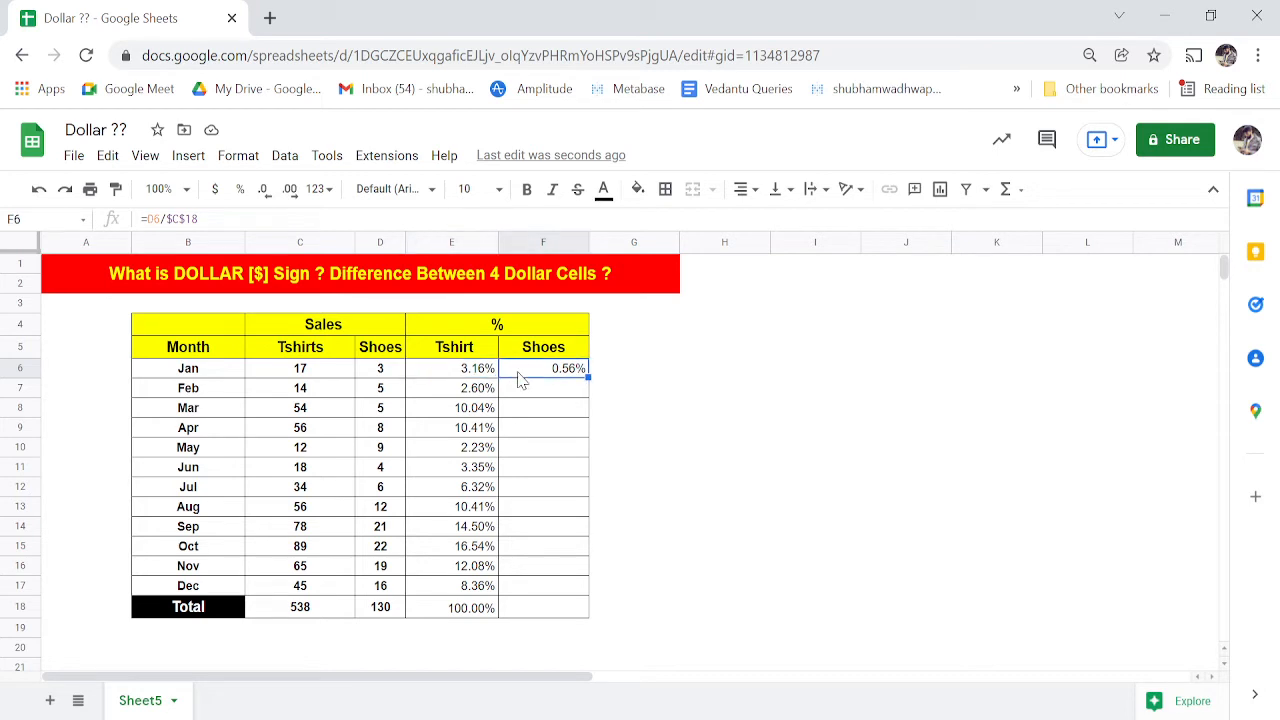
key("Left")
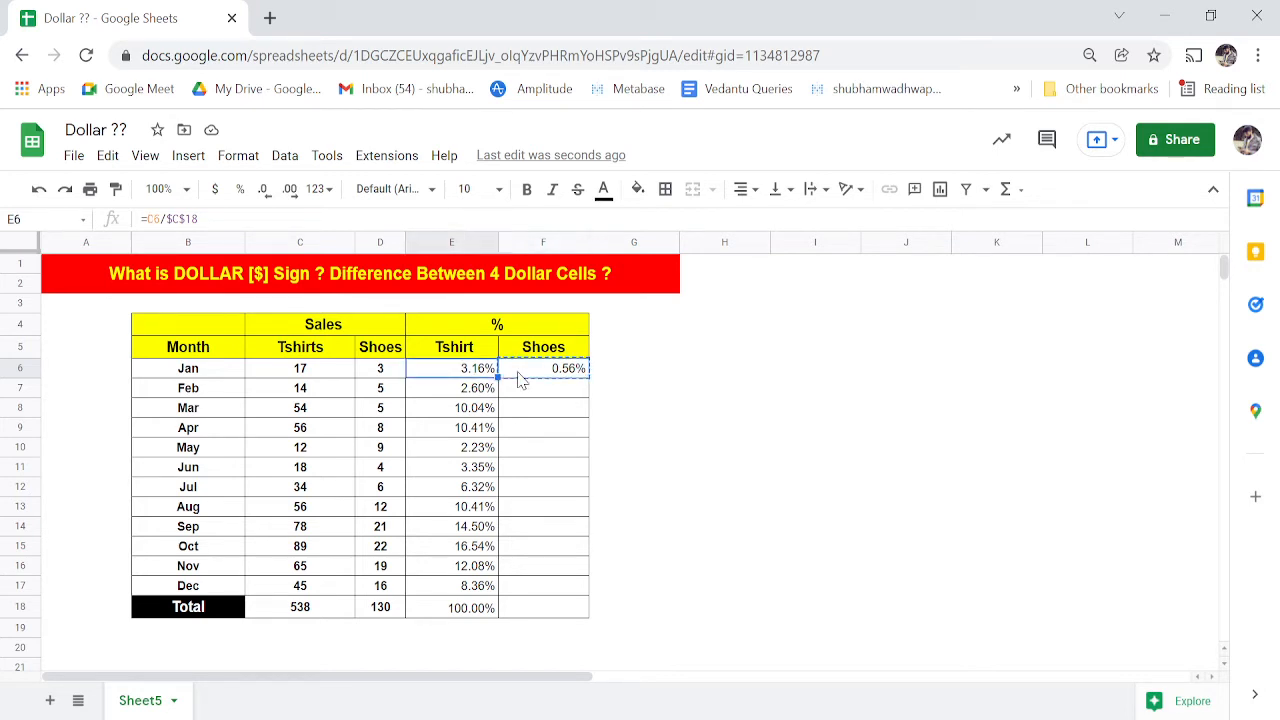
key("Right")
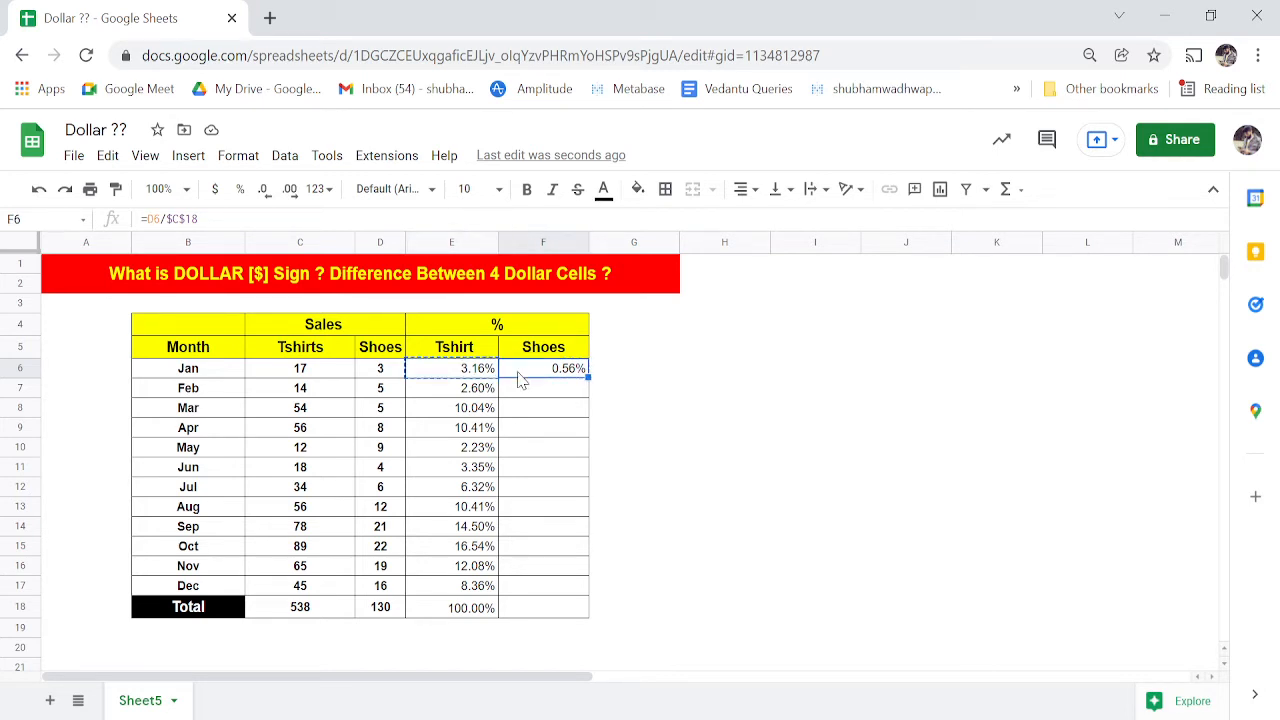
key("ctrl+v")
key("Right")
key("Left")
key("Left")
key("Right")
key("Left")
key("ctrl+c")
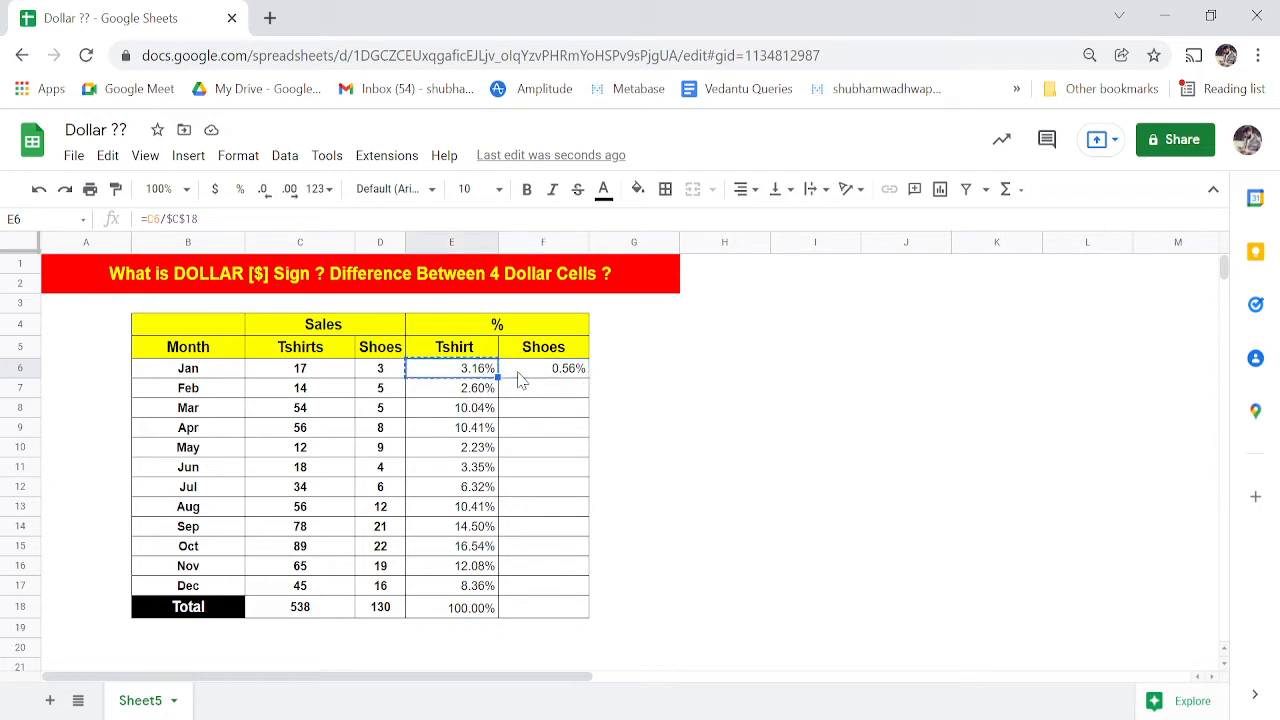
key("Right")
key("Right")
key("Right")
key("Right")
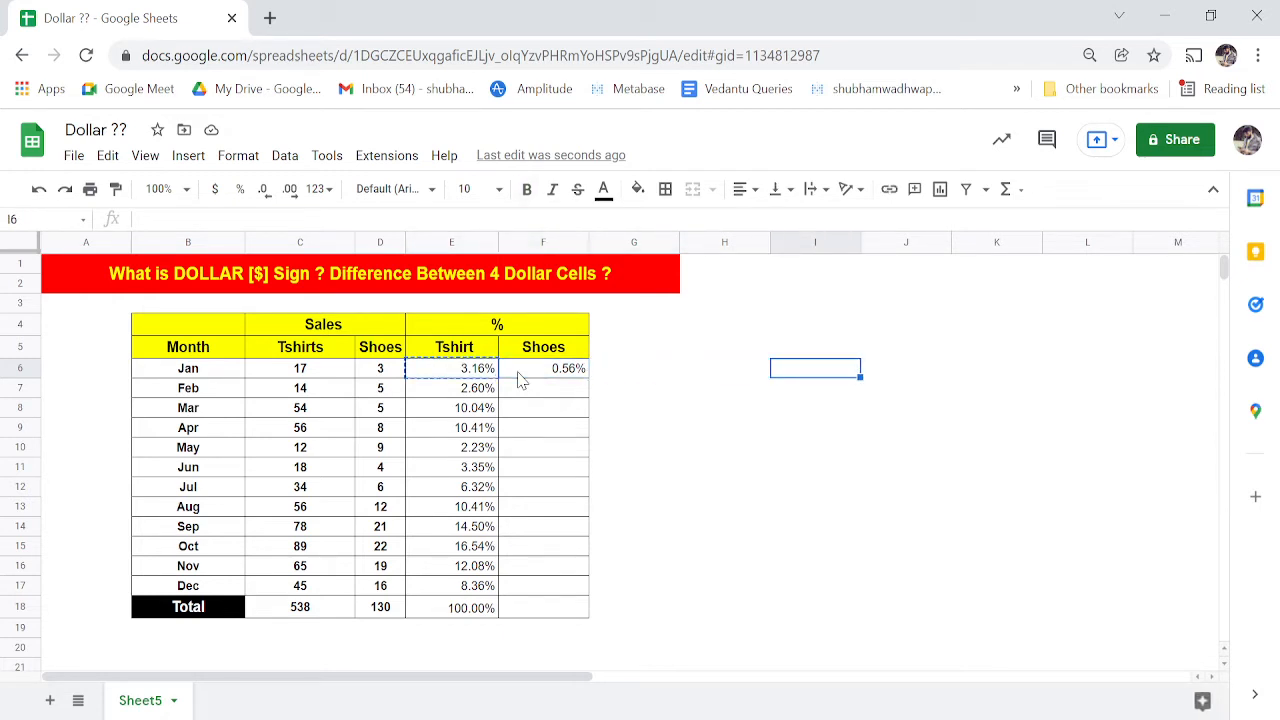
key("ctrl+v")
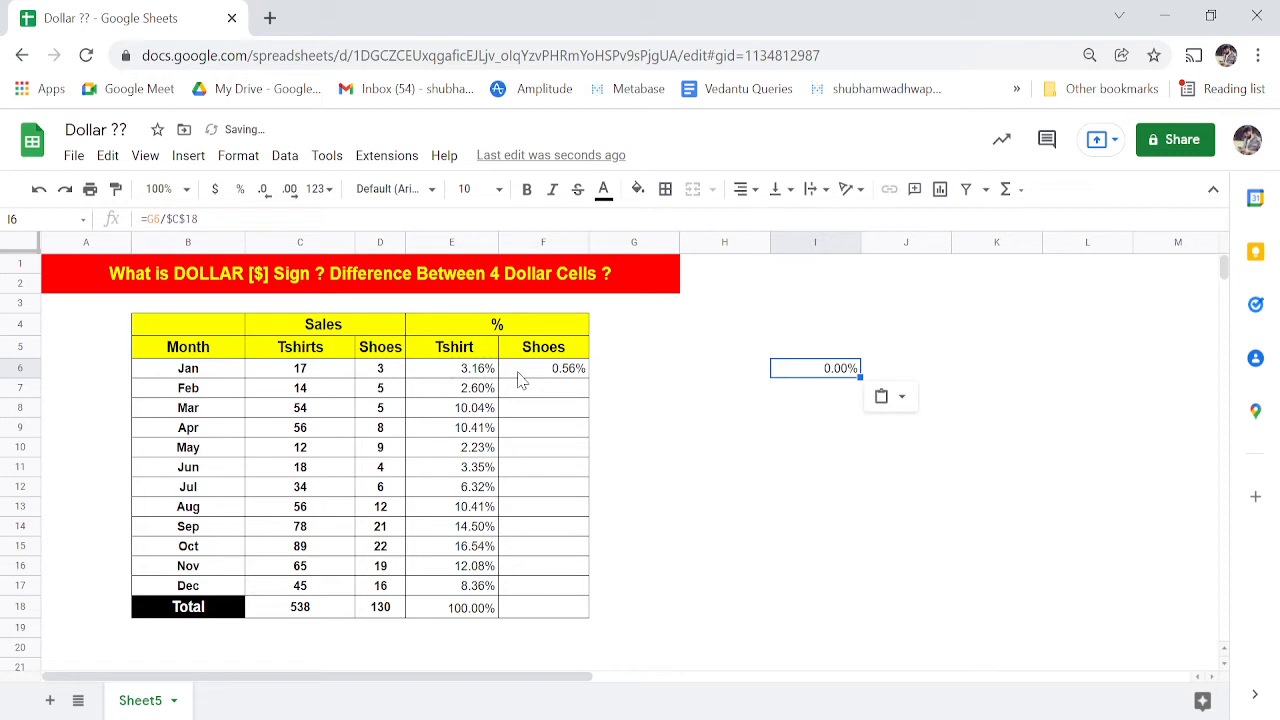
left_click(434, 376)
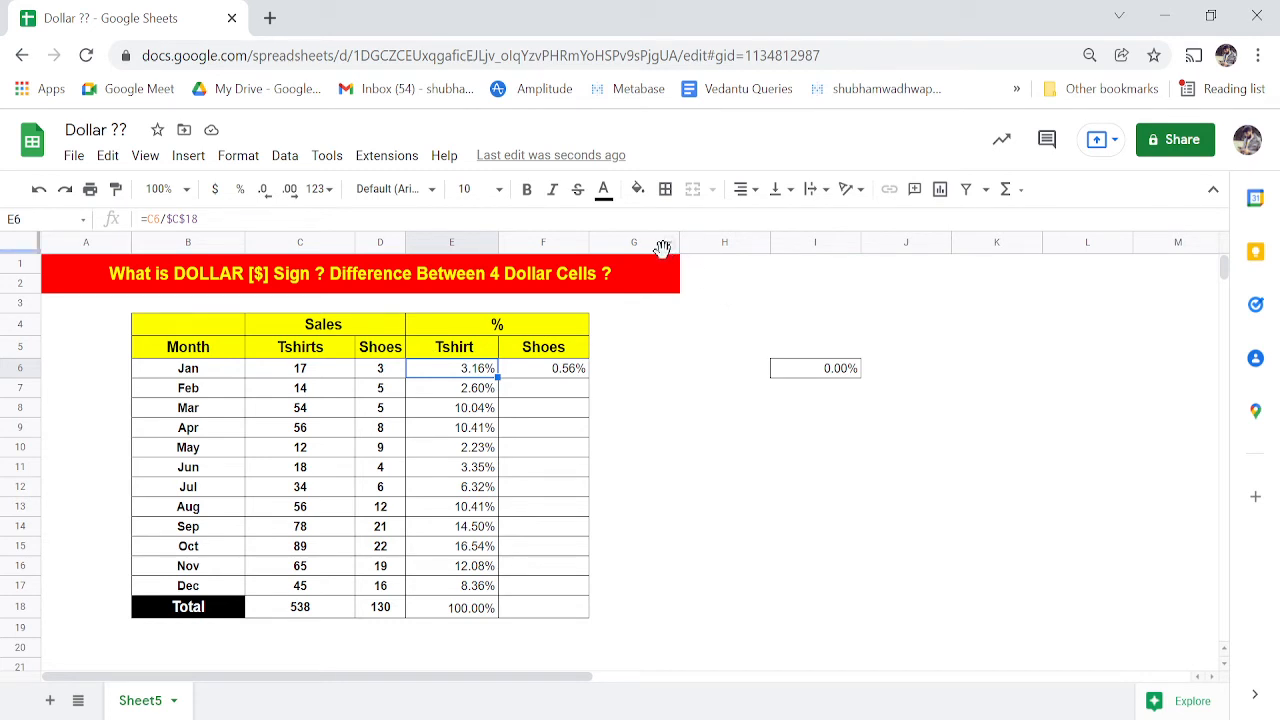
left_click(811, 368)
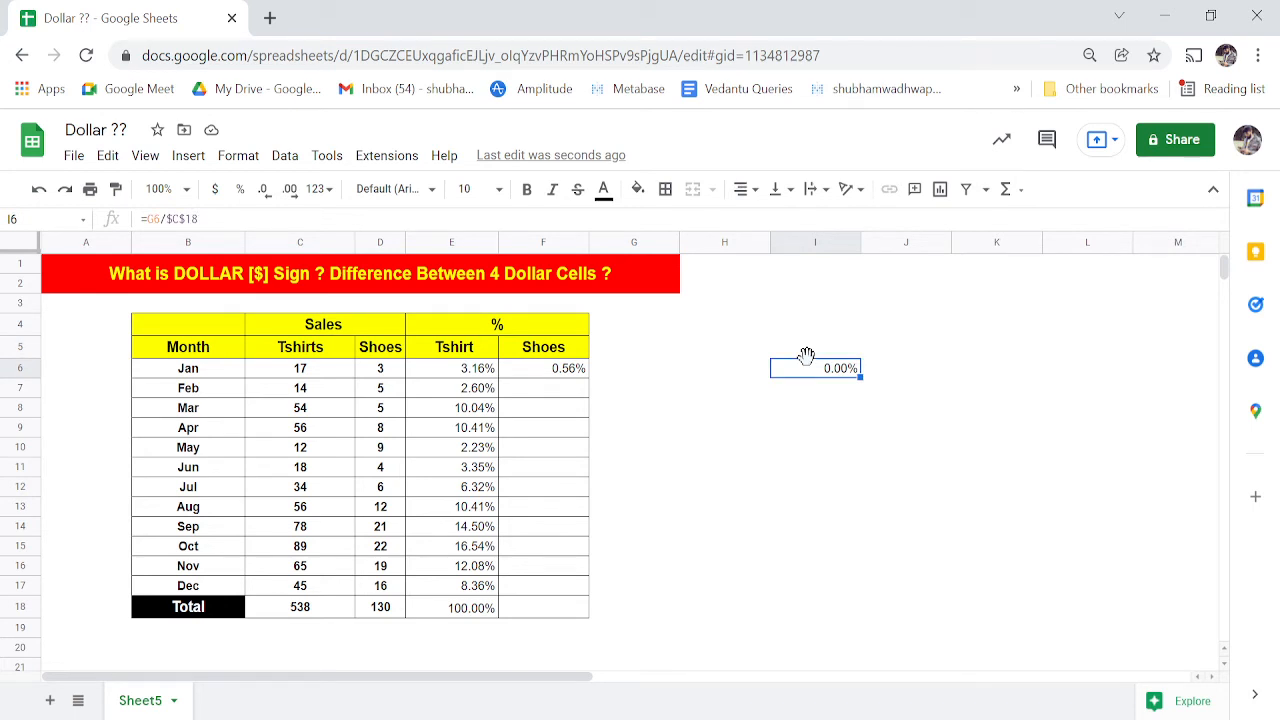
key("Left")
key("Left")
key("Left")
key("Left")
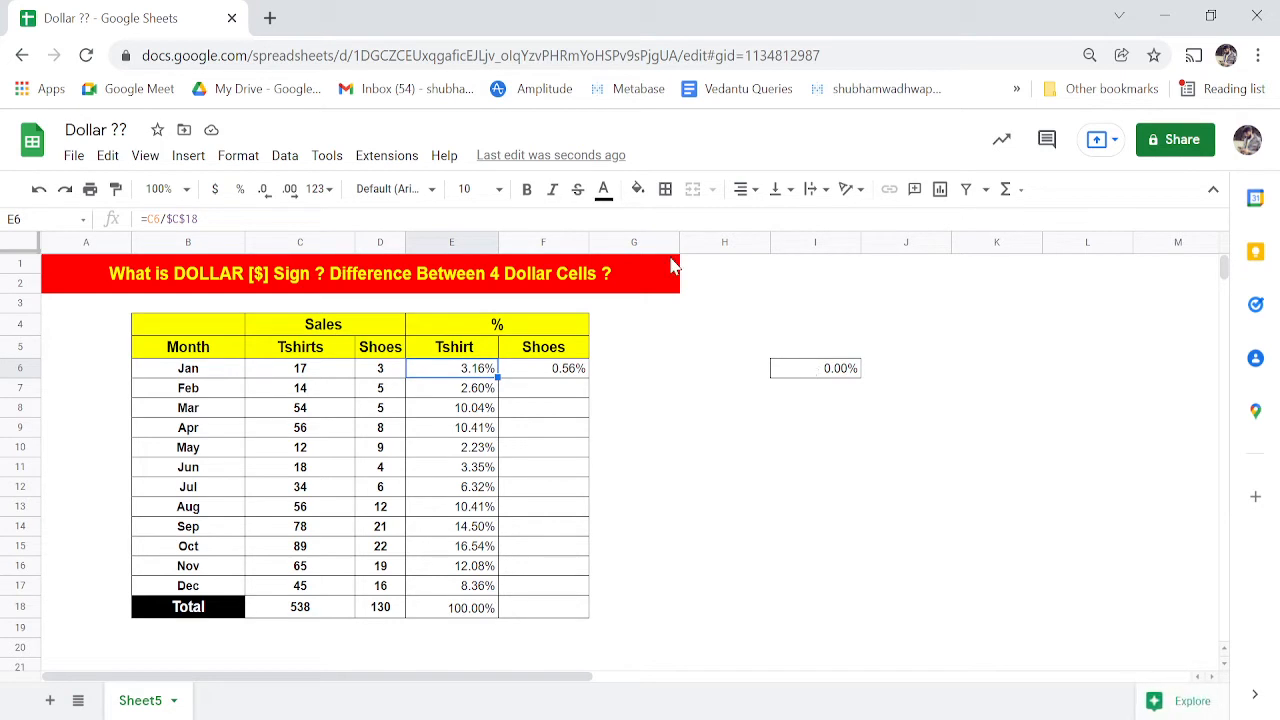
left_click(460, 242)
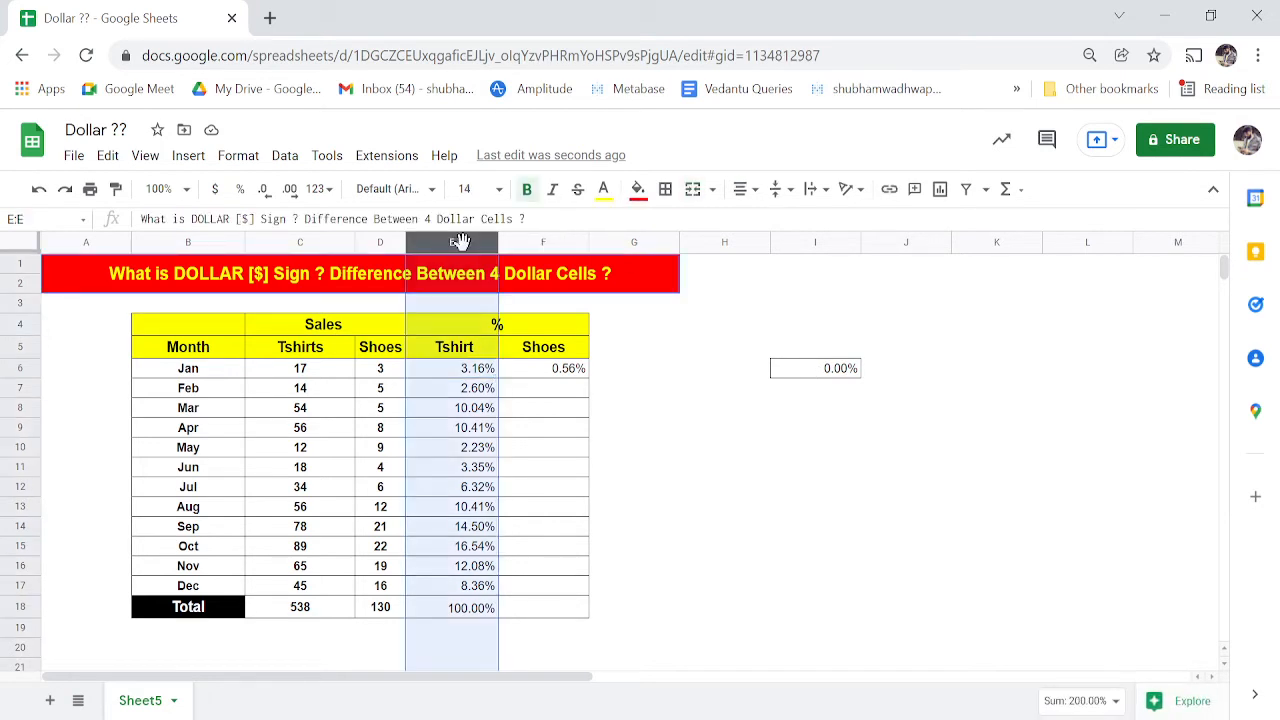
left_click(315, 240)
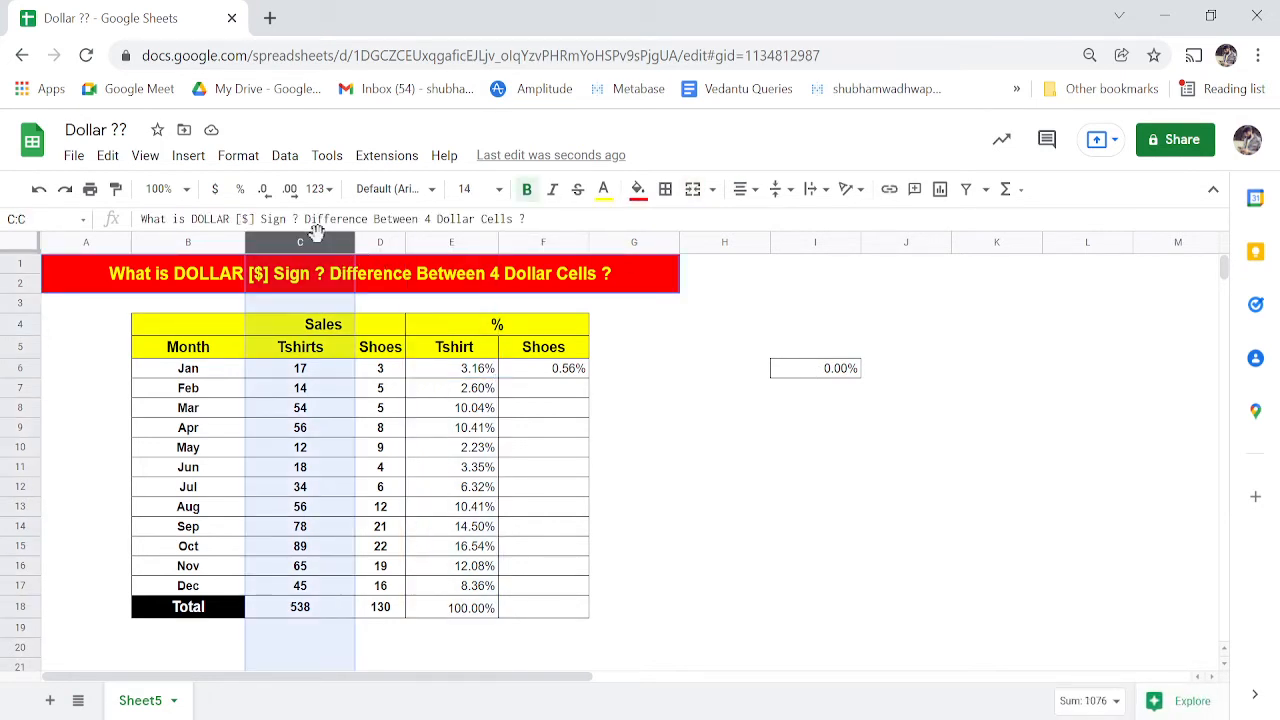
left_click(420, 242)
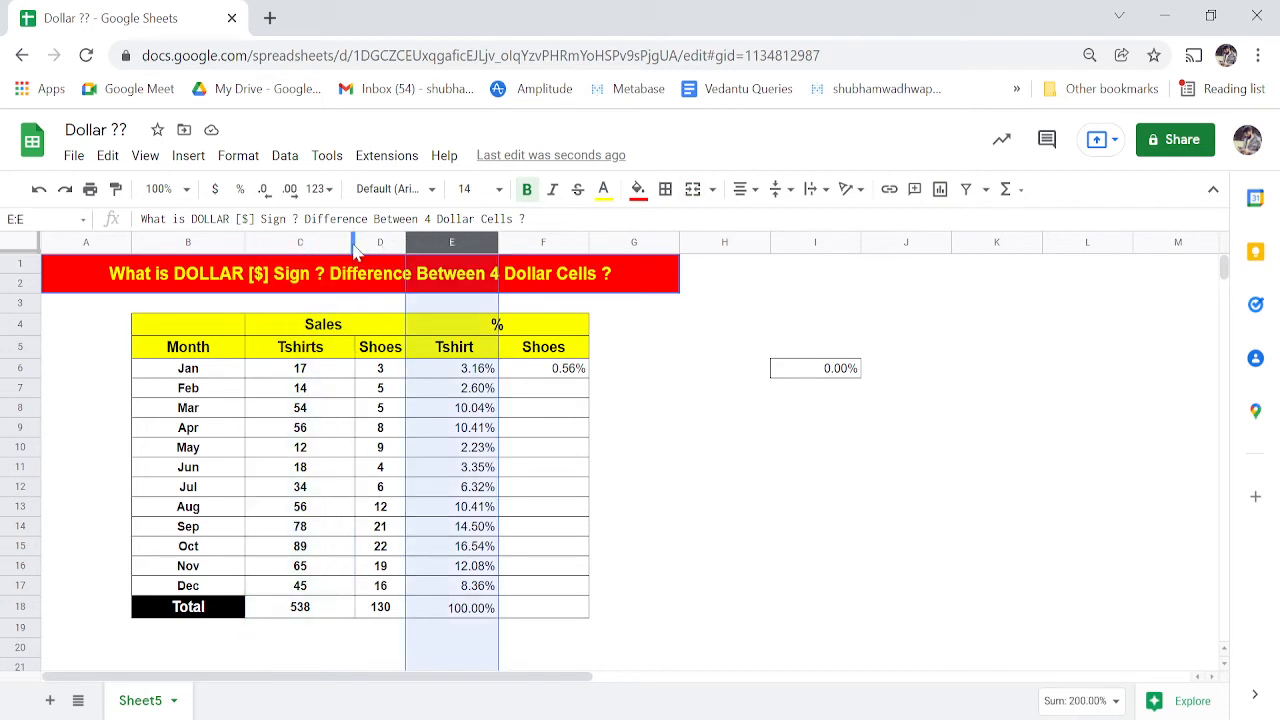
left_click(318, 243)
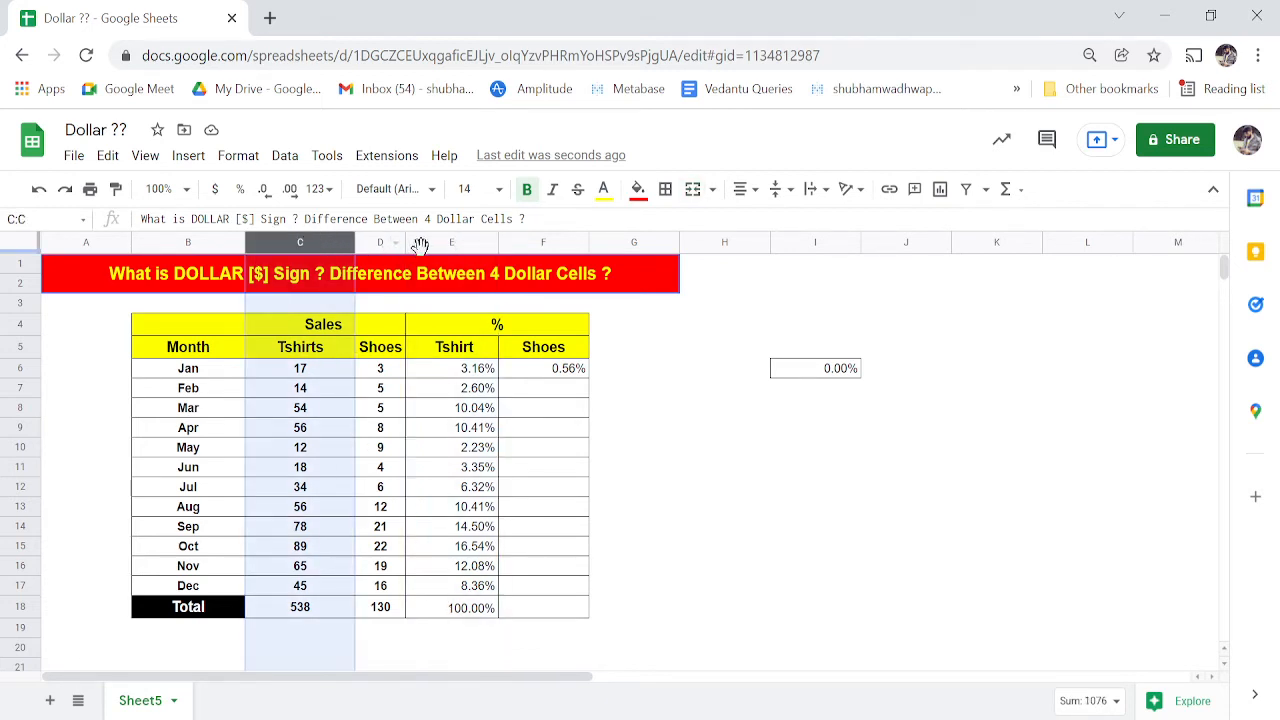
left_click(438, 242)
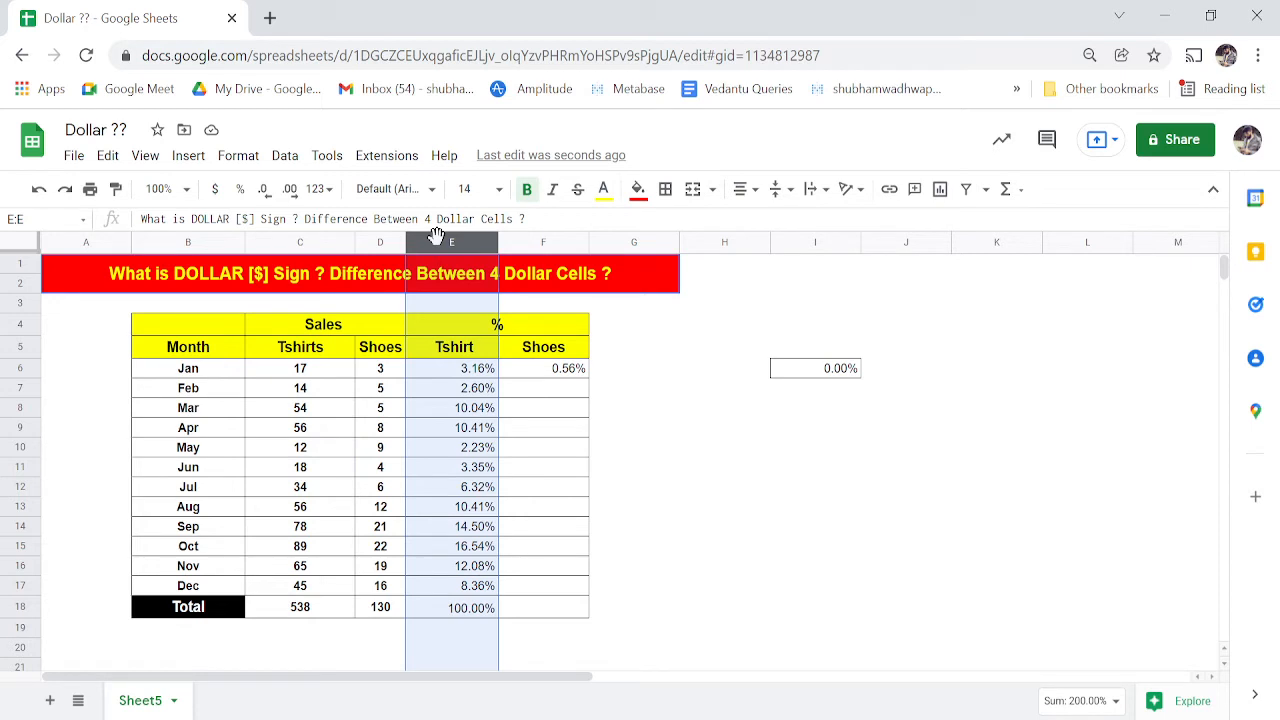
left_click(810, 240)
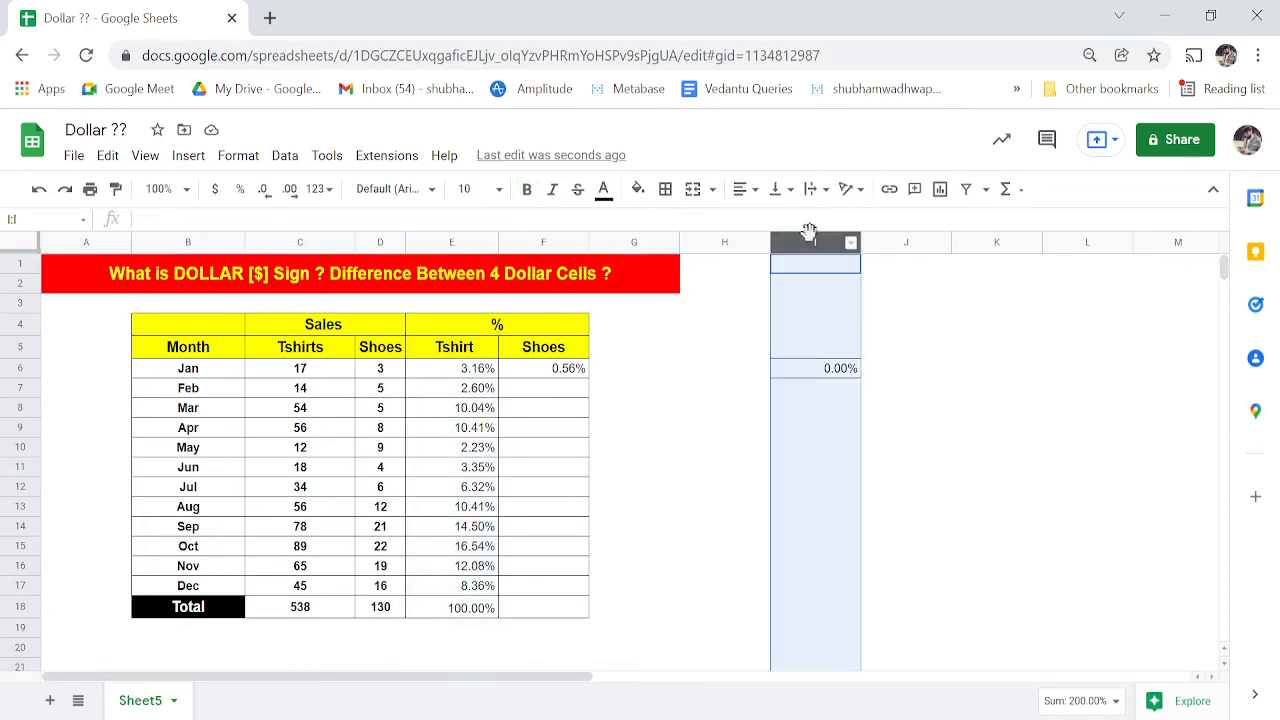
left_click(640, 245)
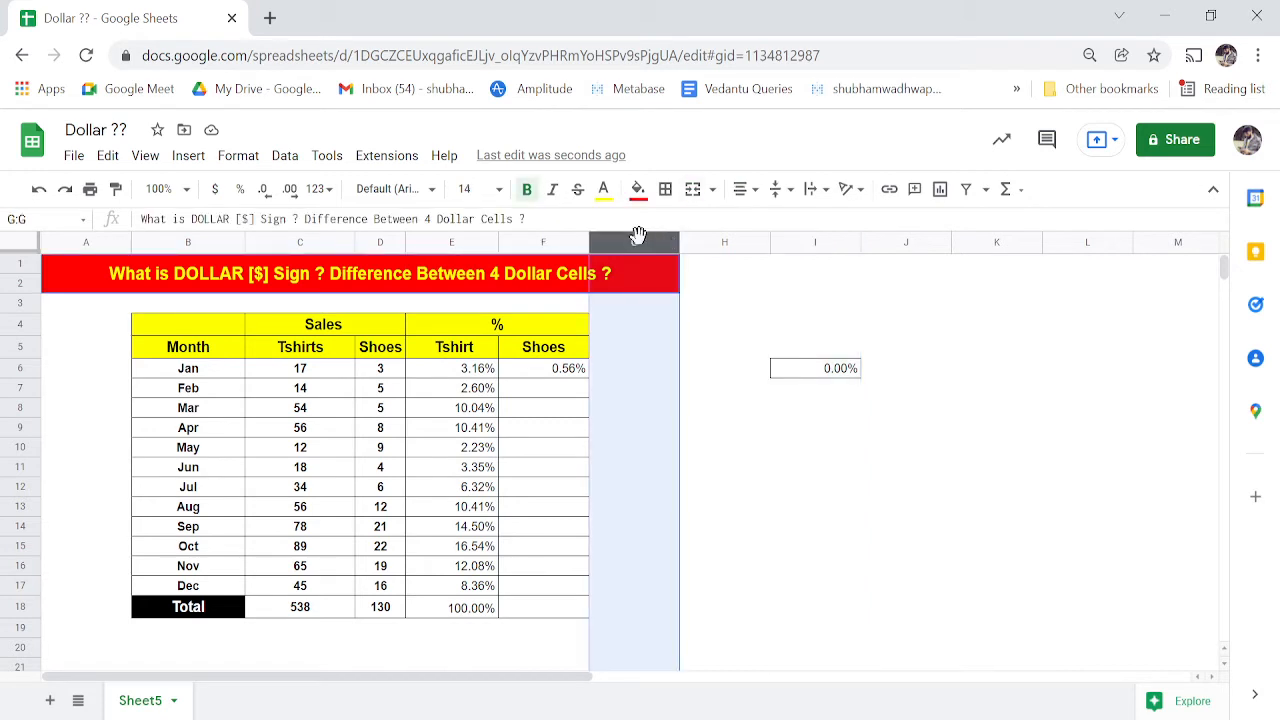
left_click(797, 242)
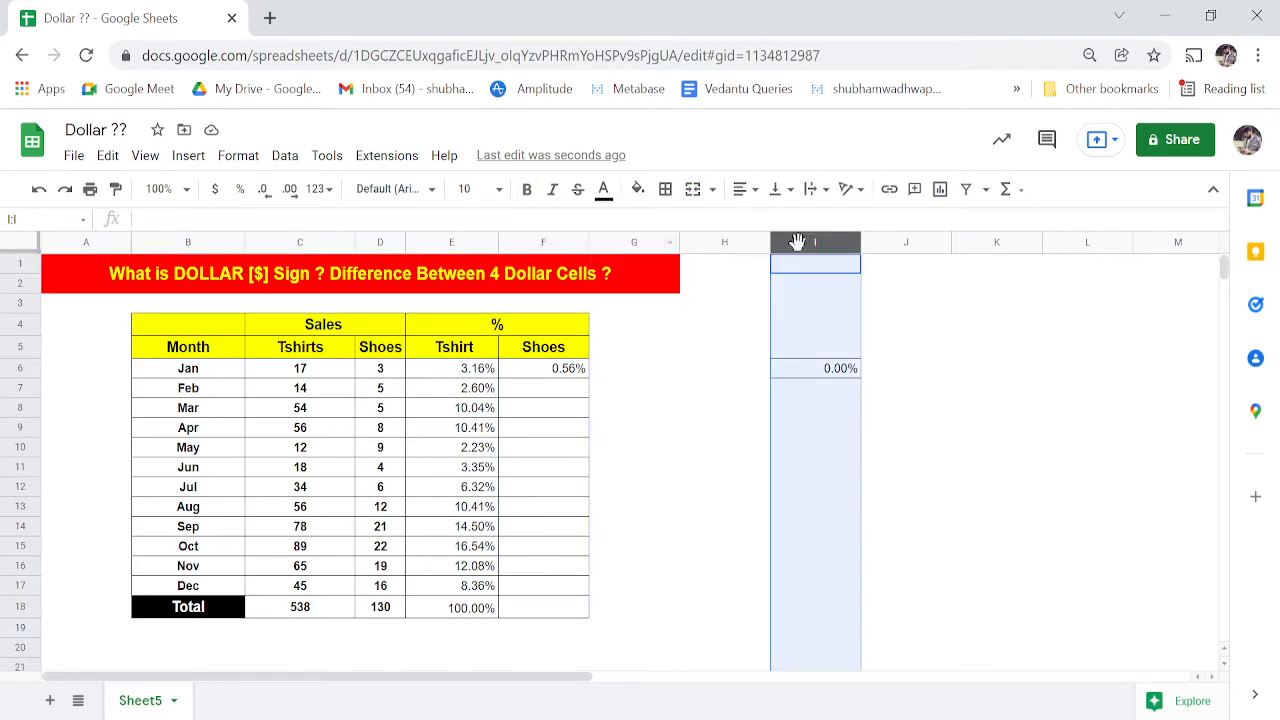
left_click(818, 376)
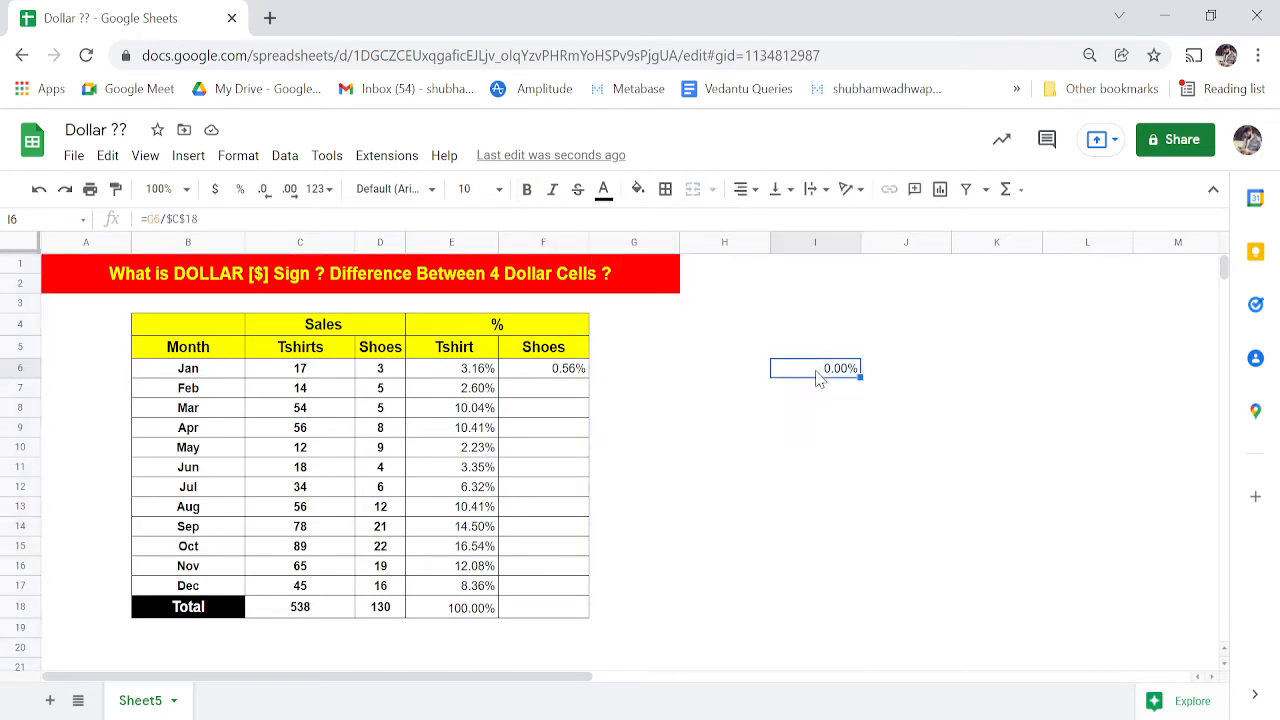
double_click(818, 372)
key("Left")
key("Left")
key("Left")
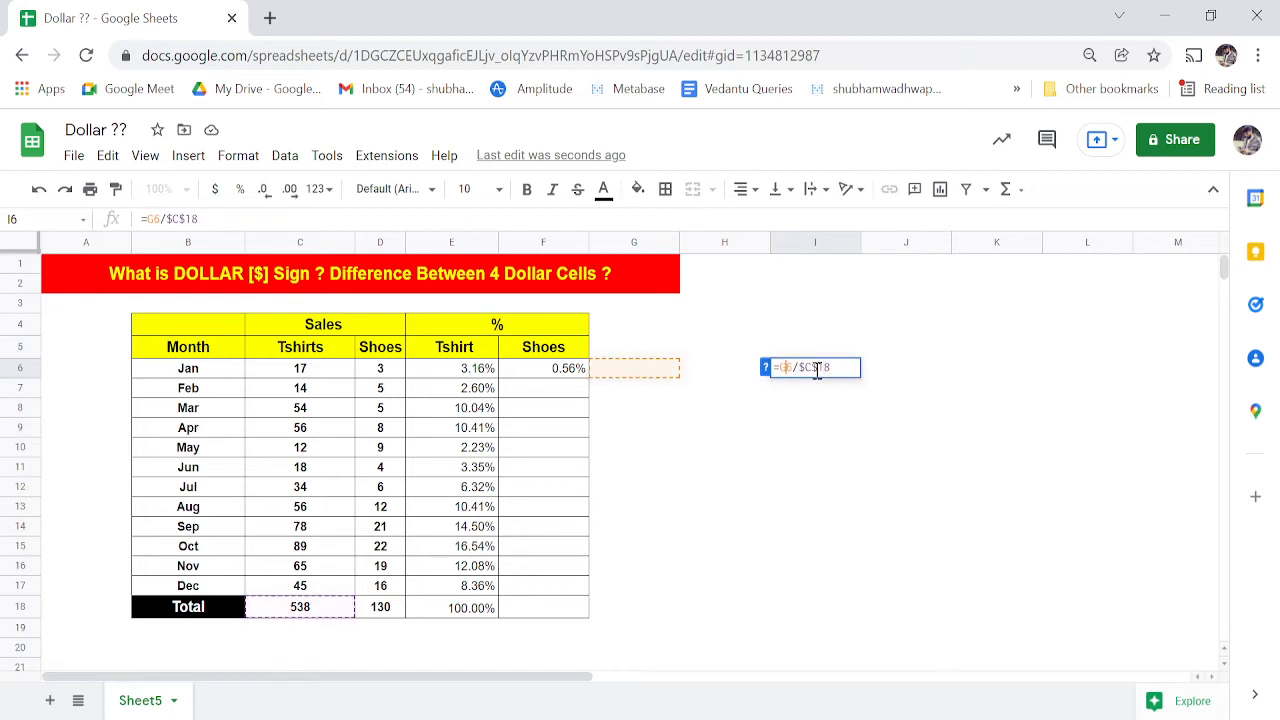
key("shift+Left")
key("shift+Left")
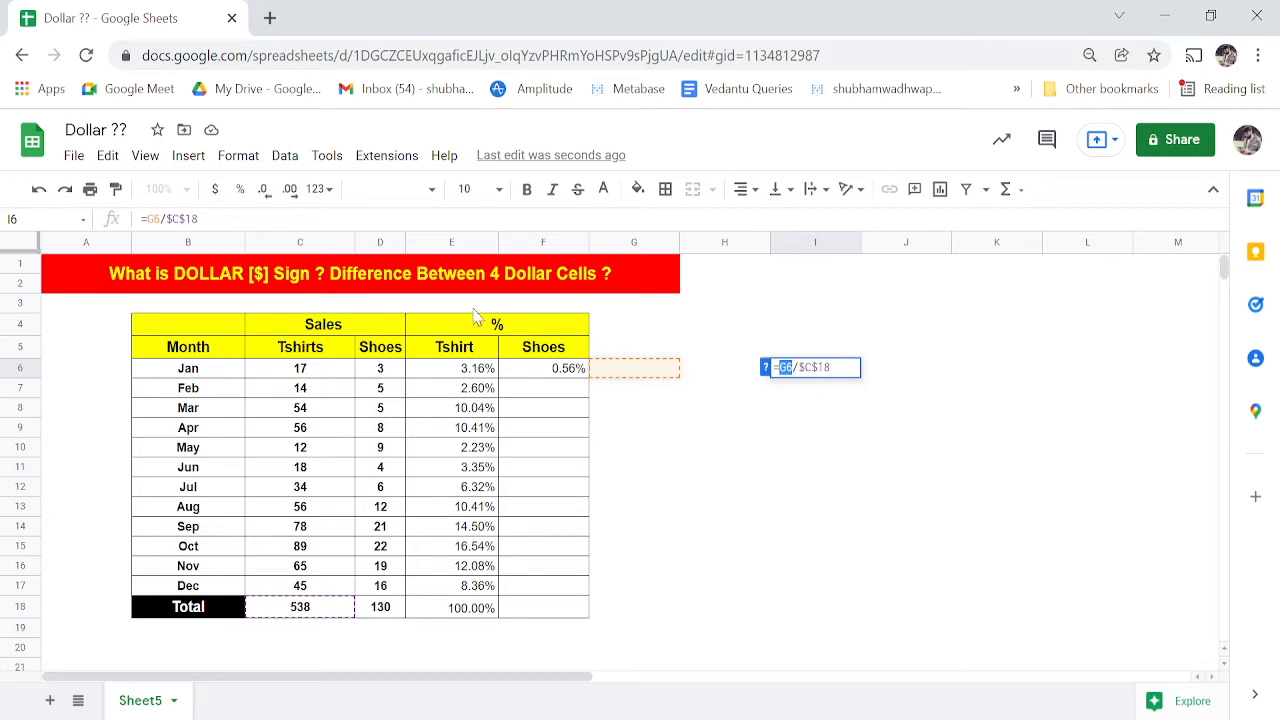
left_click(449, 242)
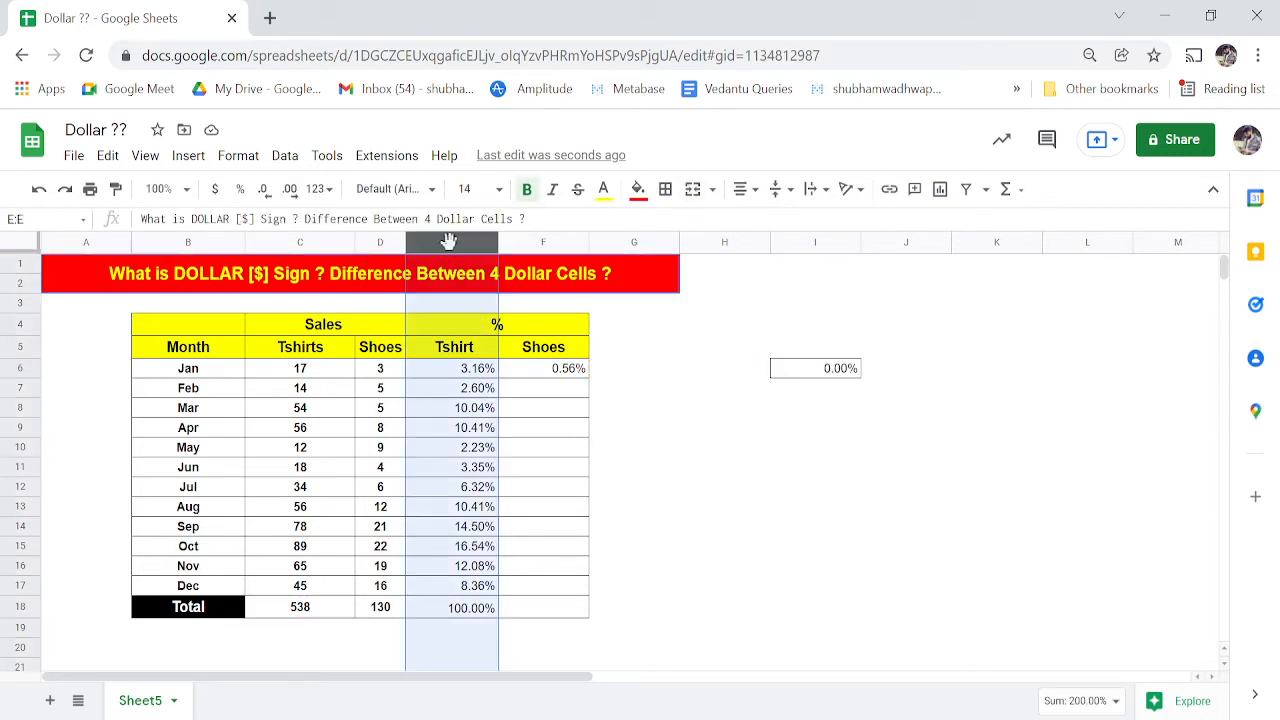
double_click(463, 368)
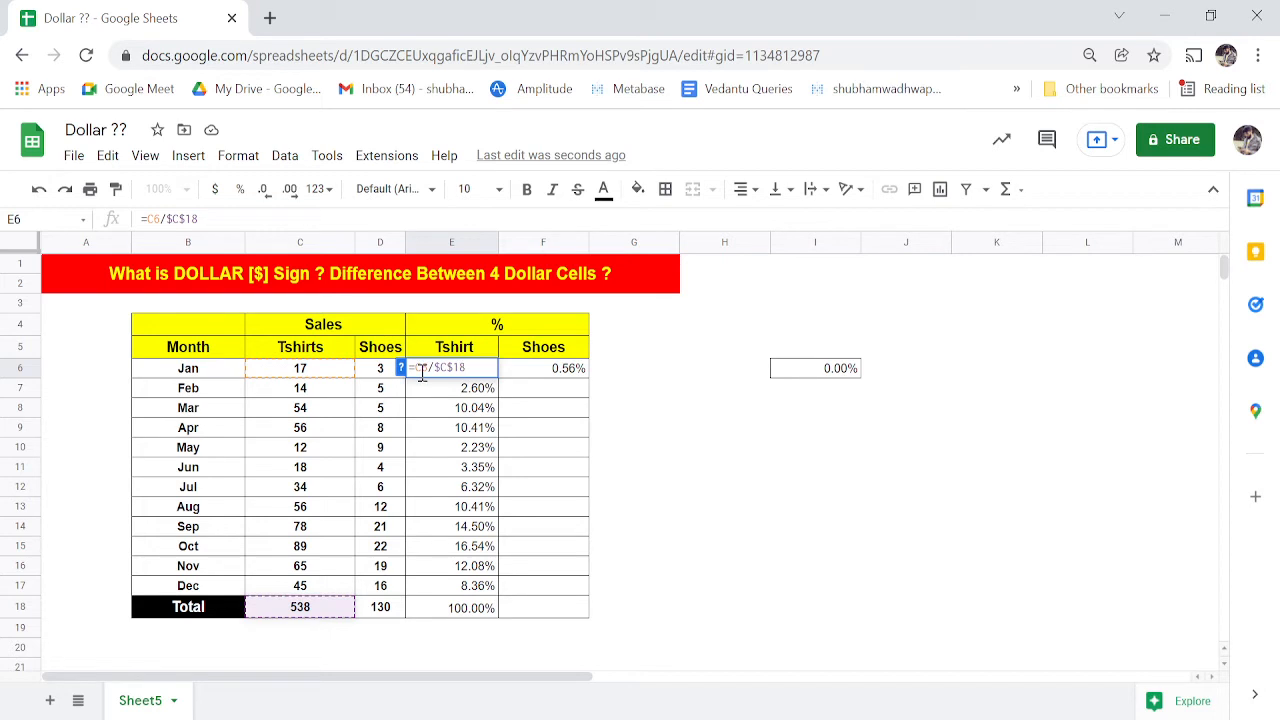
key("Escape")
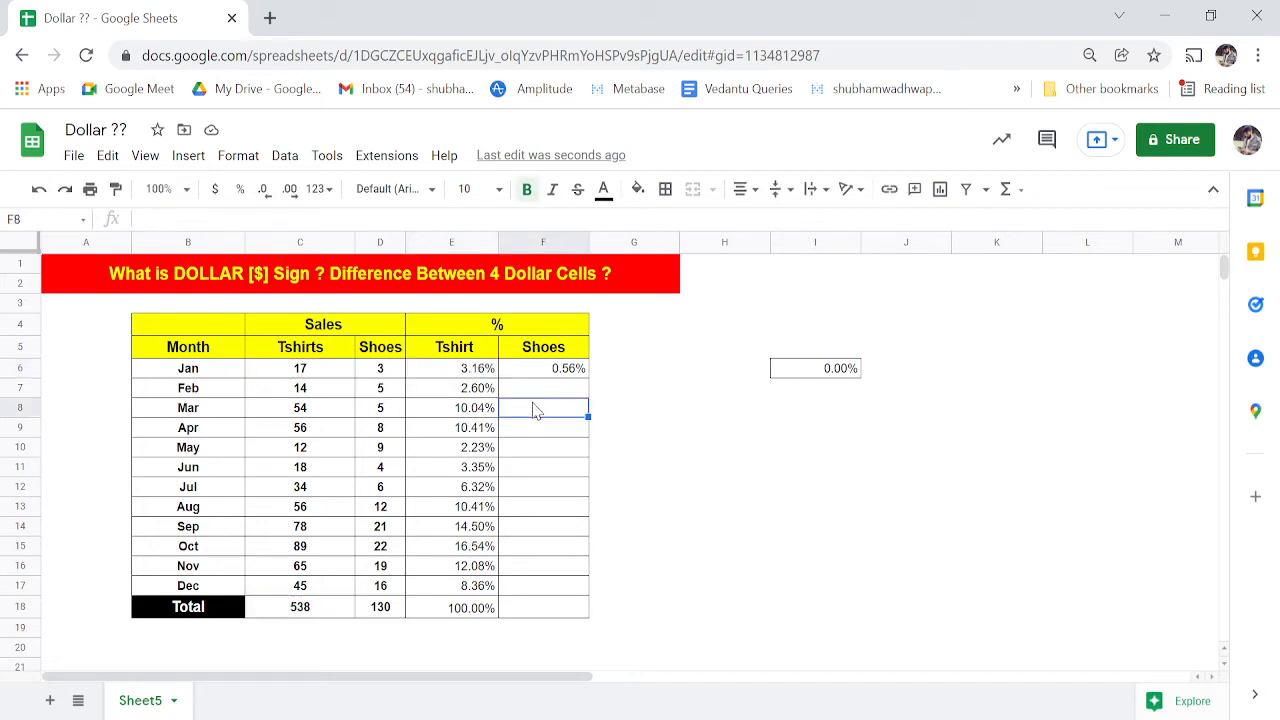
- Paste E6's formula into L6 and check that it reads =J6/$C$18
key("ctrl+c")
key("Right")
key("Right")
key("Right")
key("Right")
key("Right")
key("Right")
key("Right")
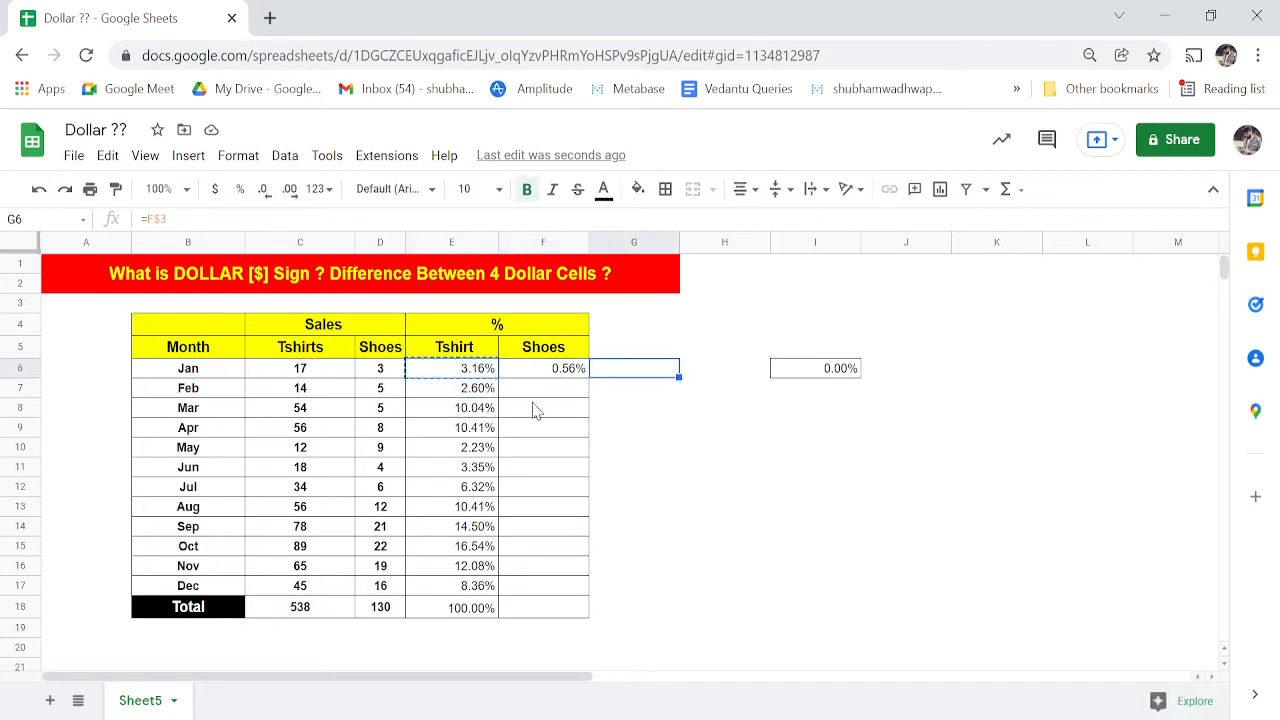
key("ctrl+v")
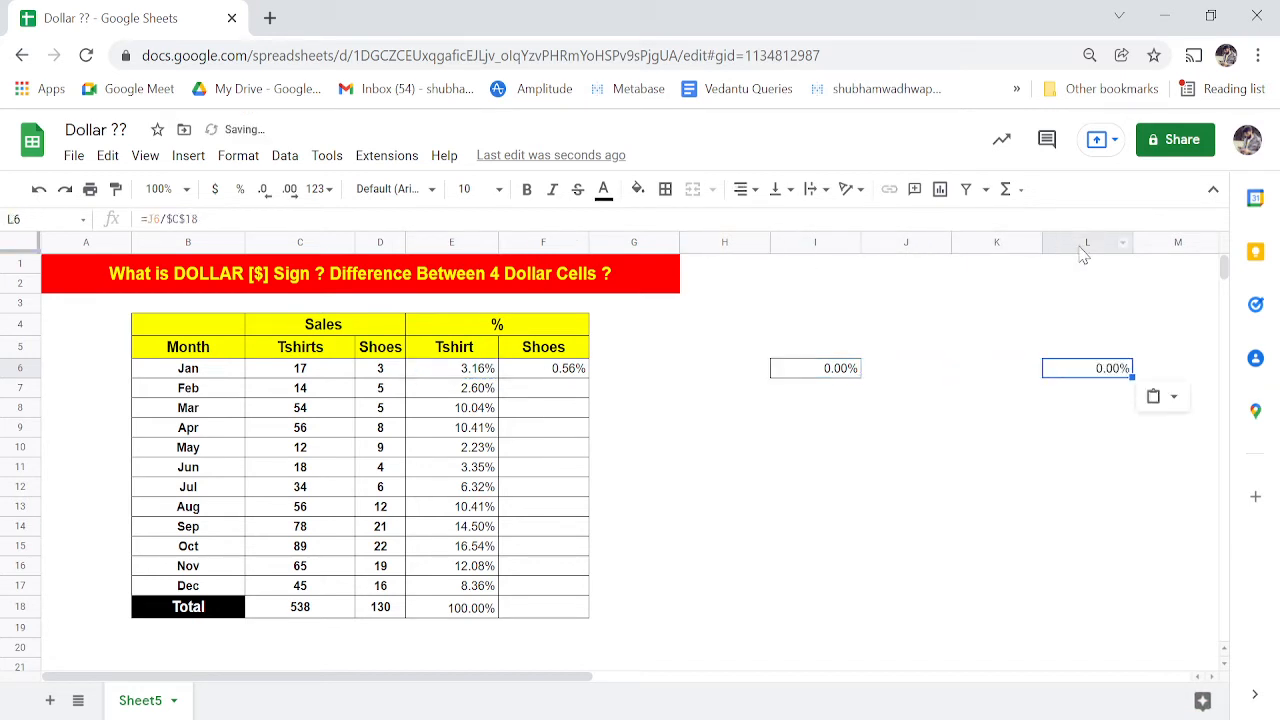
double_click(1079, 366)
key("Left")
key("Left")
key("Left")
key("Left")
key("Left")
key("Left")
key("Left")
key("Left")
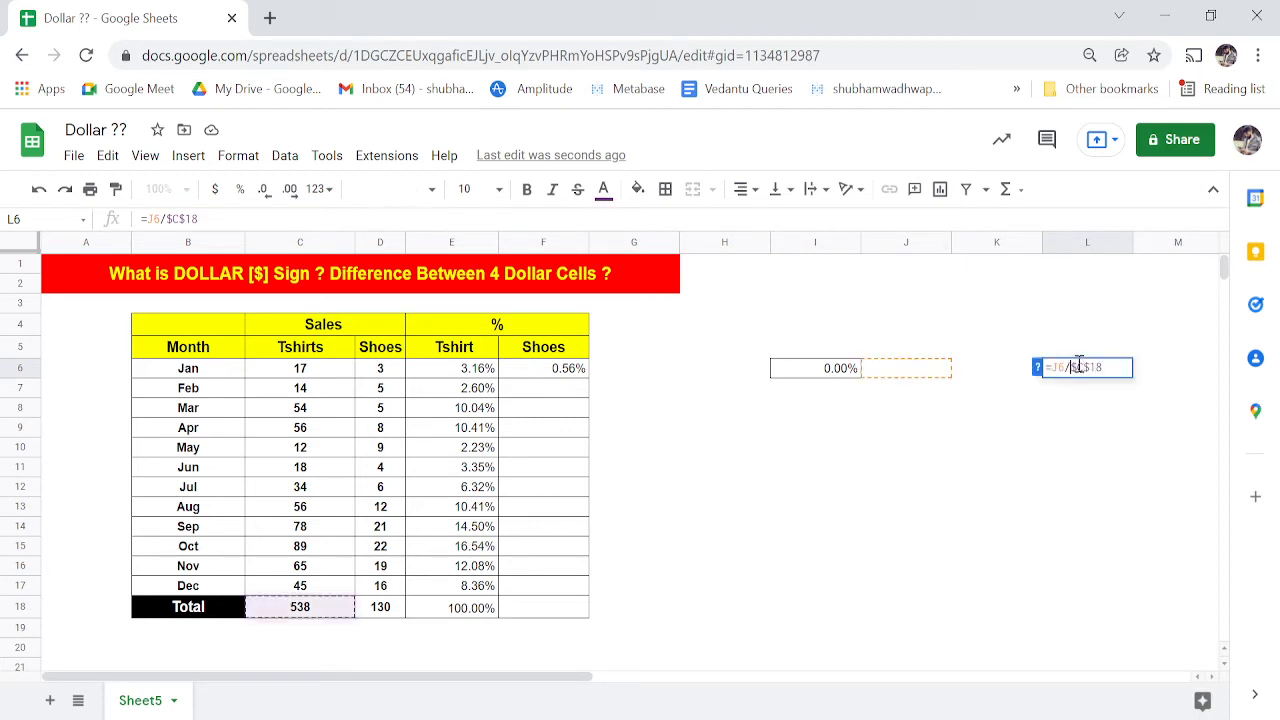
key("Right")
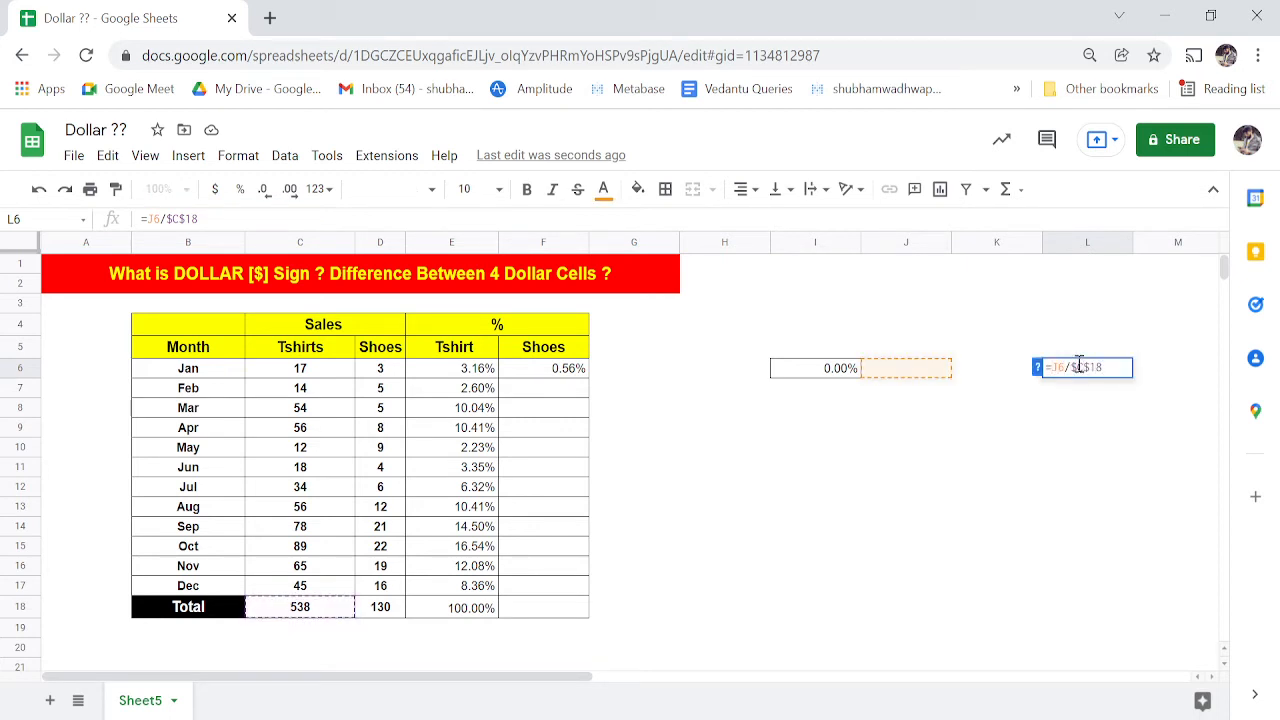
left_click(468, 376)
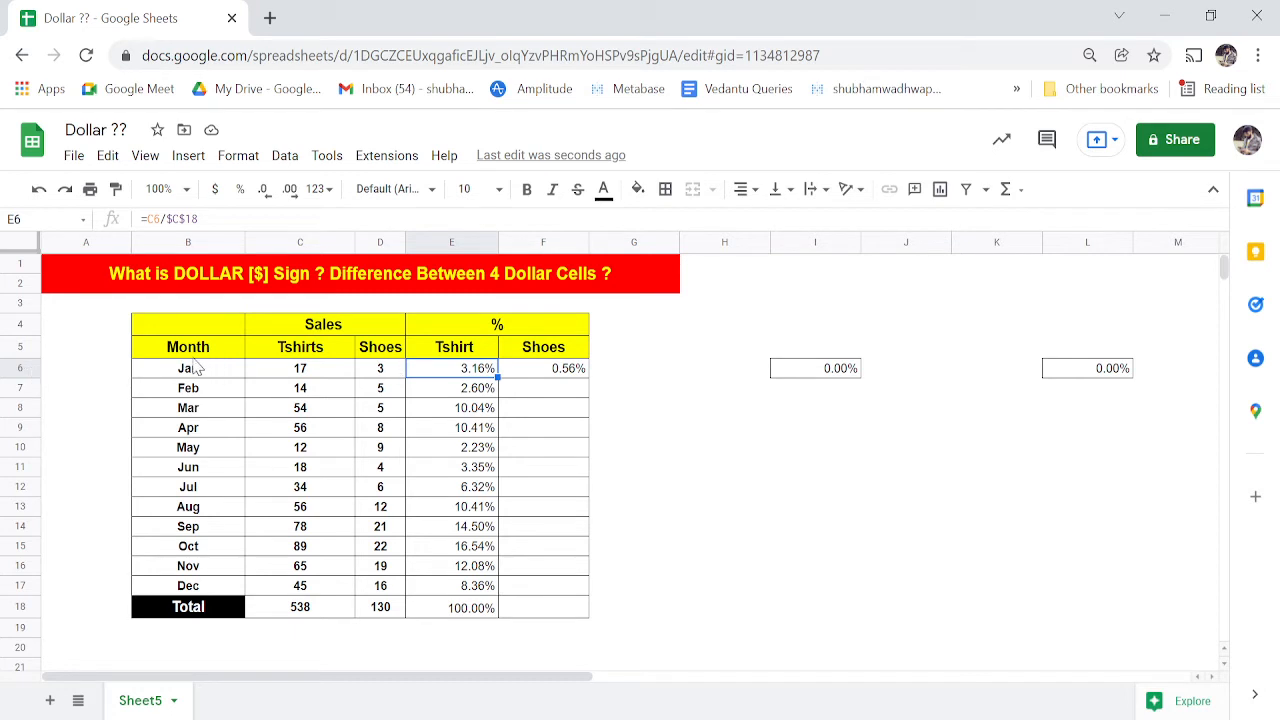
- Paste the copied E6 formula into J12, where it becomes =H12/$C$18
left_click(18, 364)
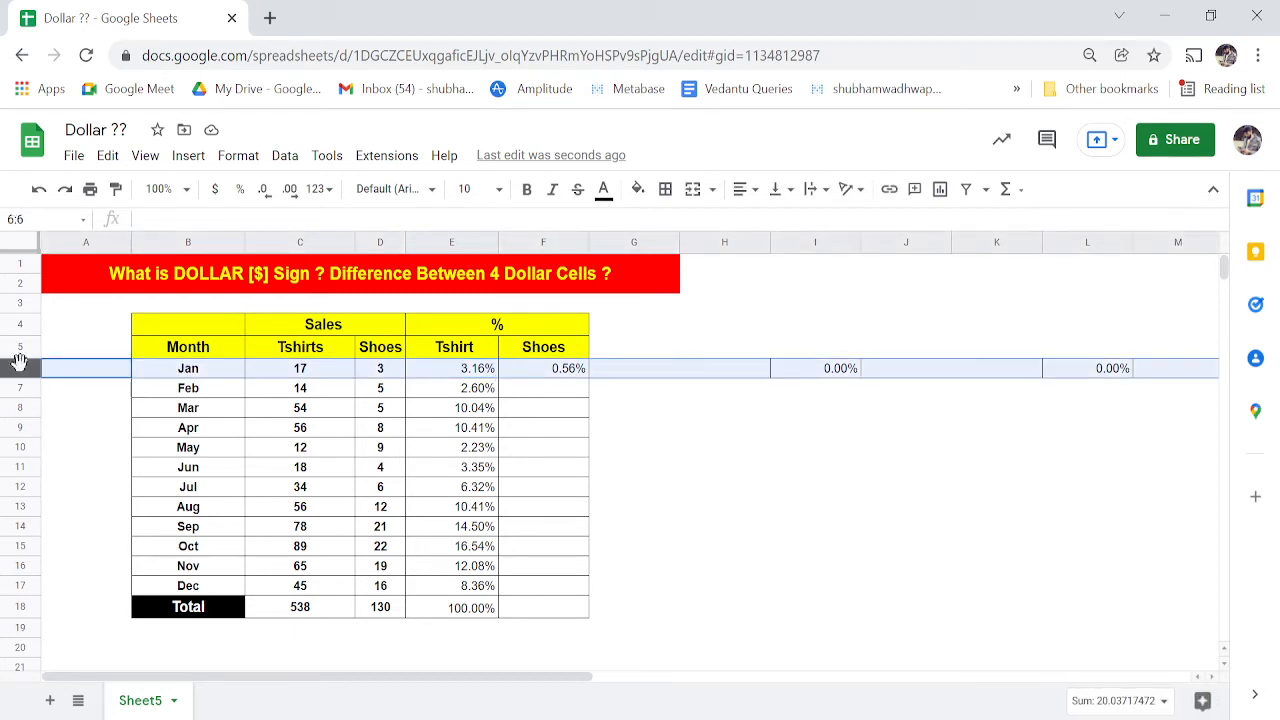
left_click(906, 490)
key("ctrl+v")
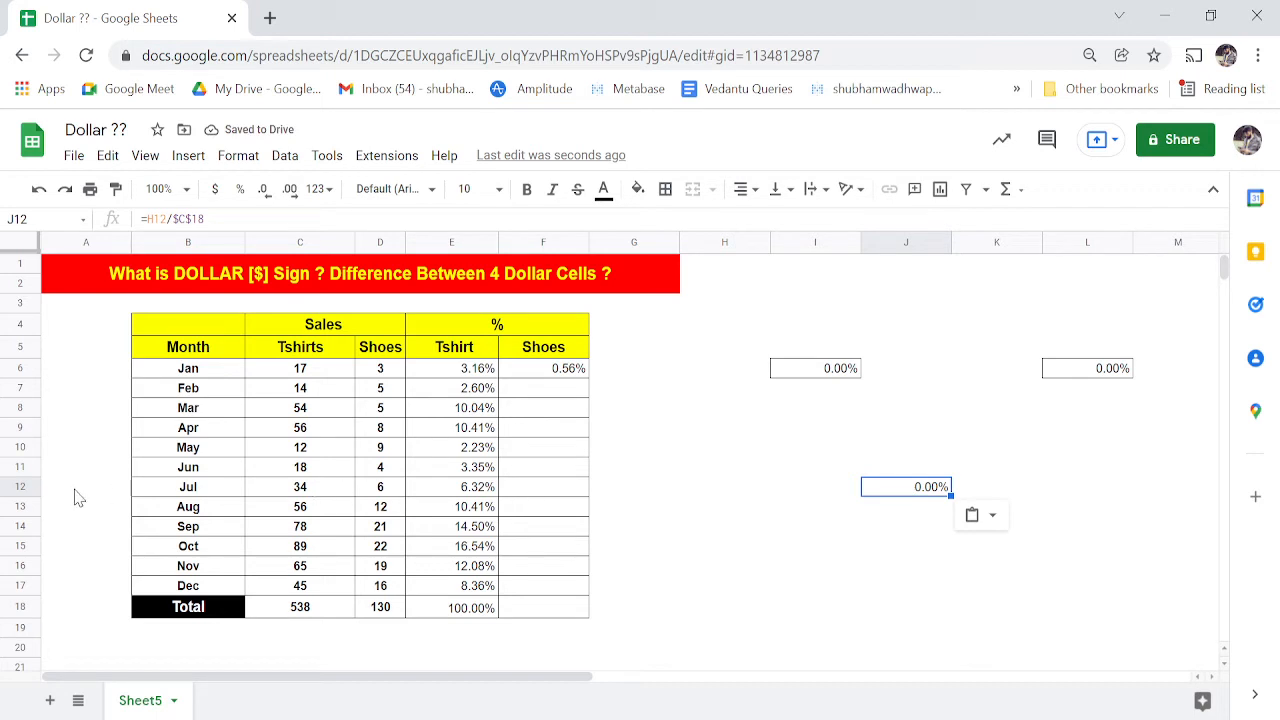
left_click(22, 486)
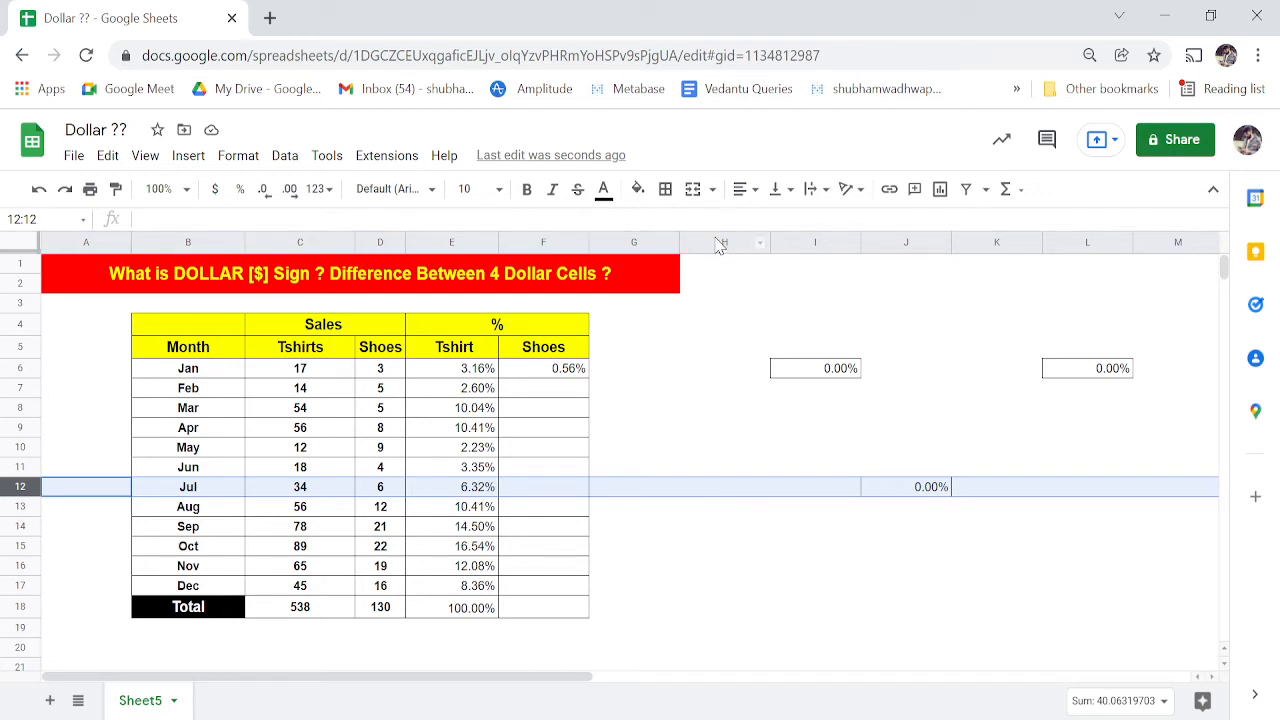
- Delete the H12 numerator from J12's formula, leaving =/$C$18
double_click(931, 487)
key("Left")
key("Left")
key("Left")
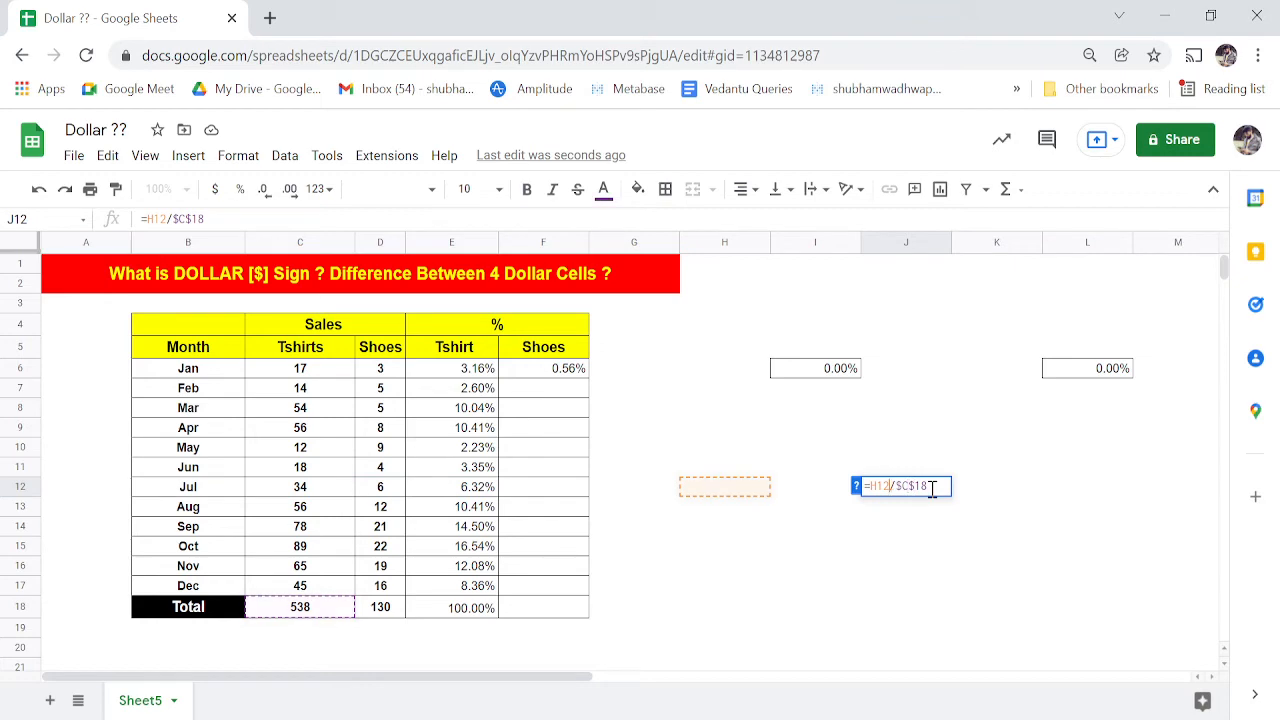
key("shift+Left")
key("shift+Left")
key("shift+Left")
key("ctrl+plus")
key("ctrl+plus")
key("ctrl+plus")
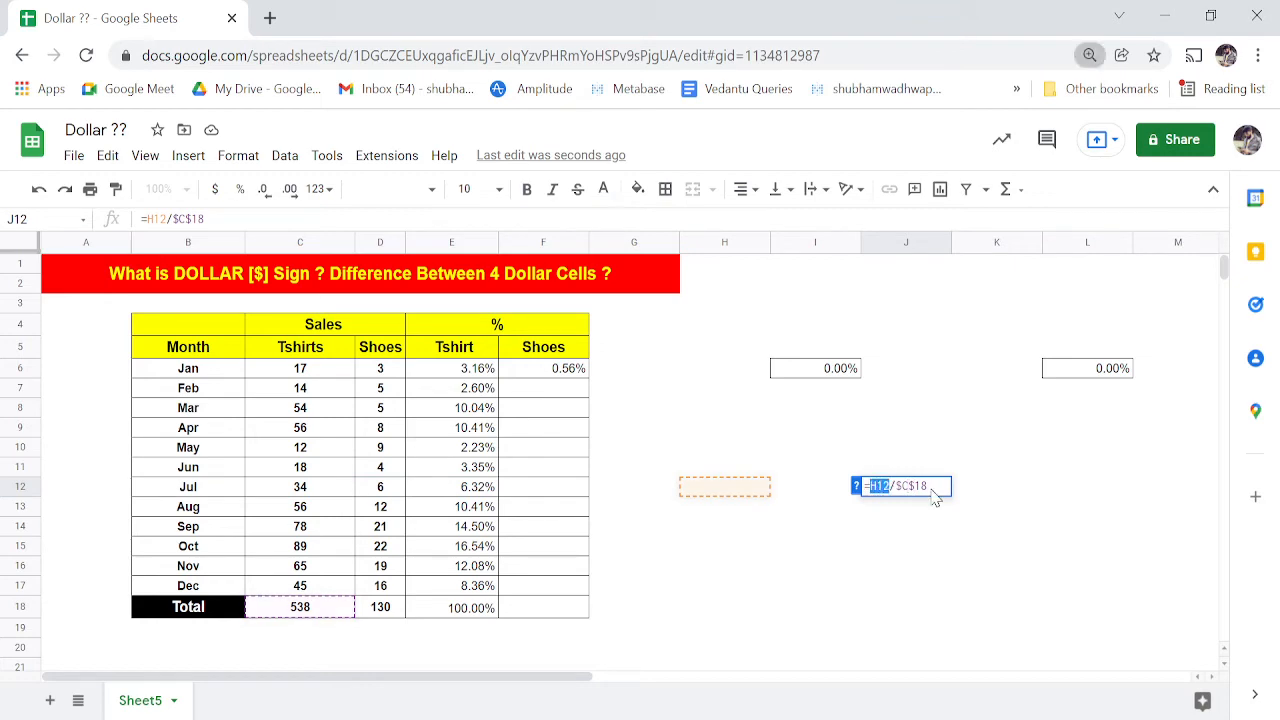
key("ctrl+minus")
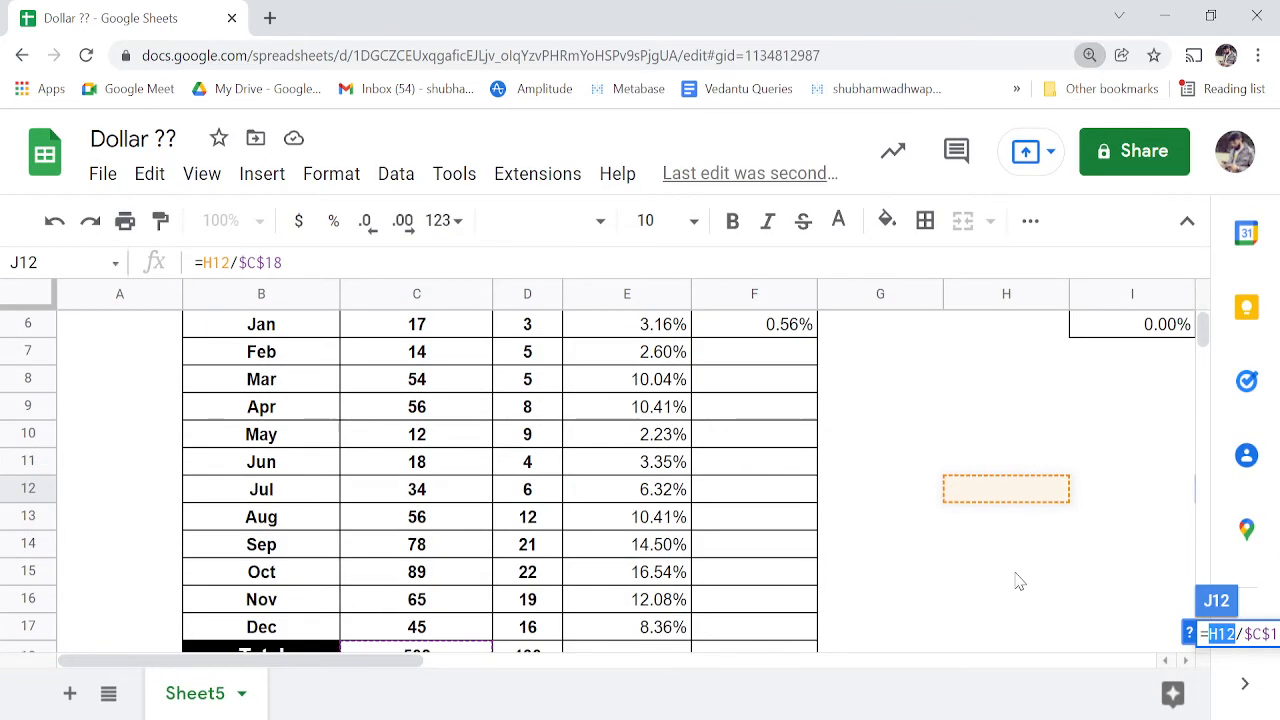
key("ctrl+minus")
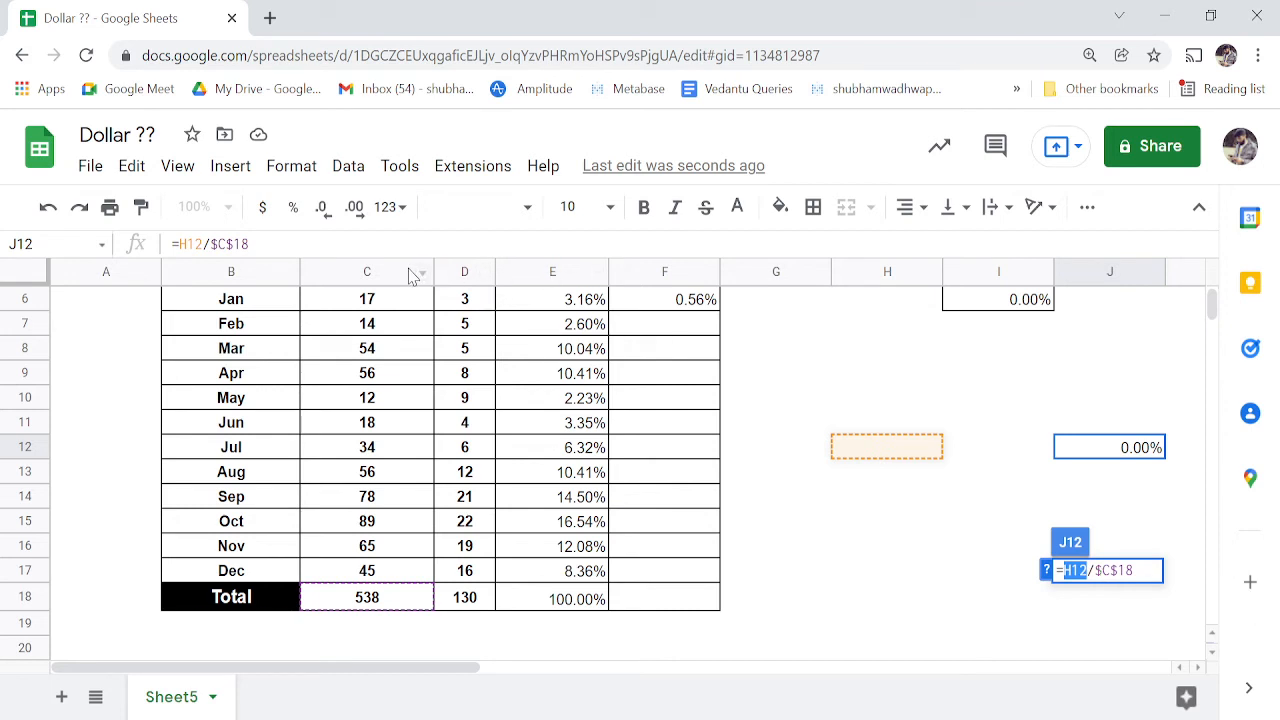
key("BackSpace")
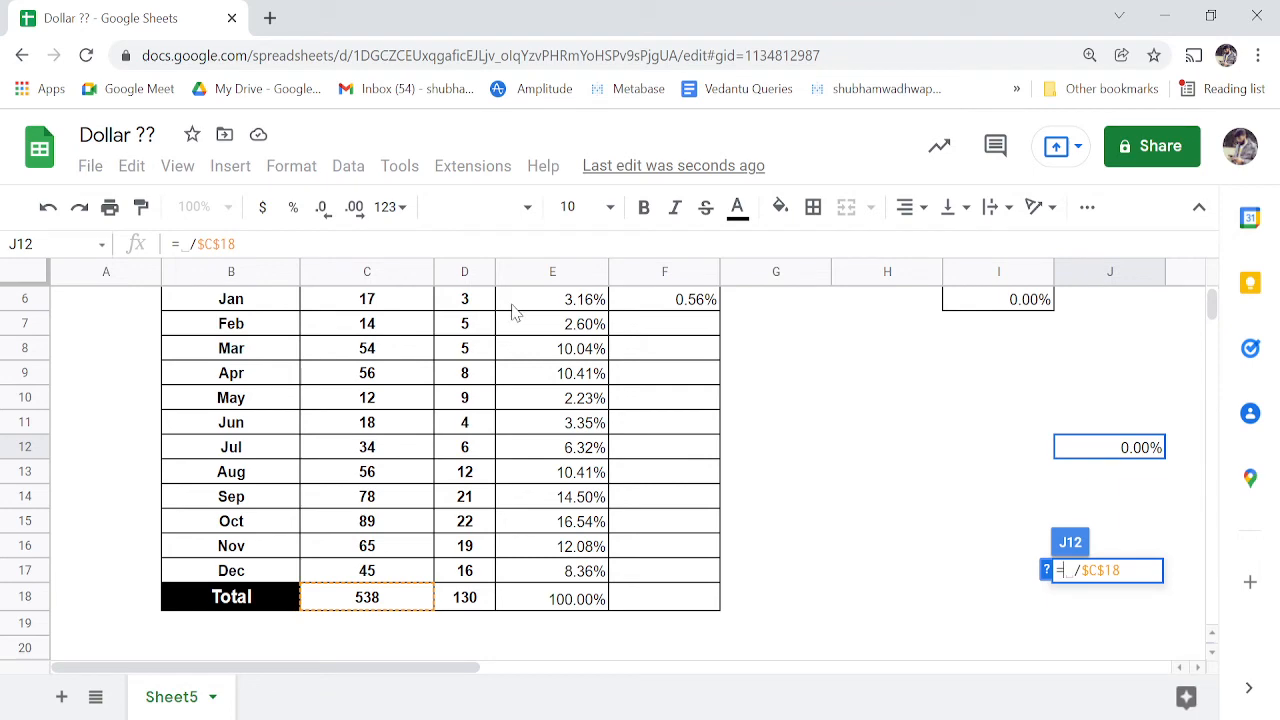
key("ctrl+minus")
key("ctrl+minus")
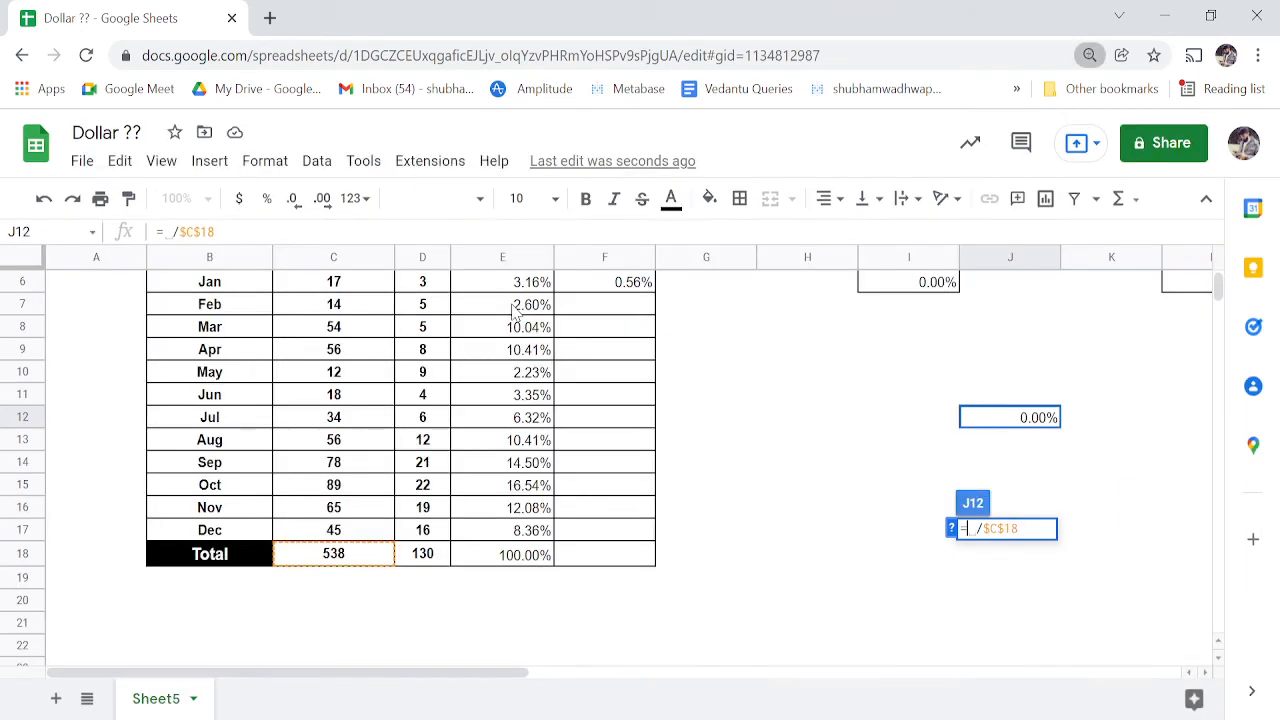
scroll(649, 380, "up", 3)
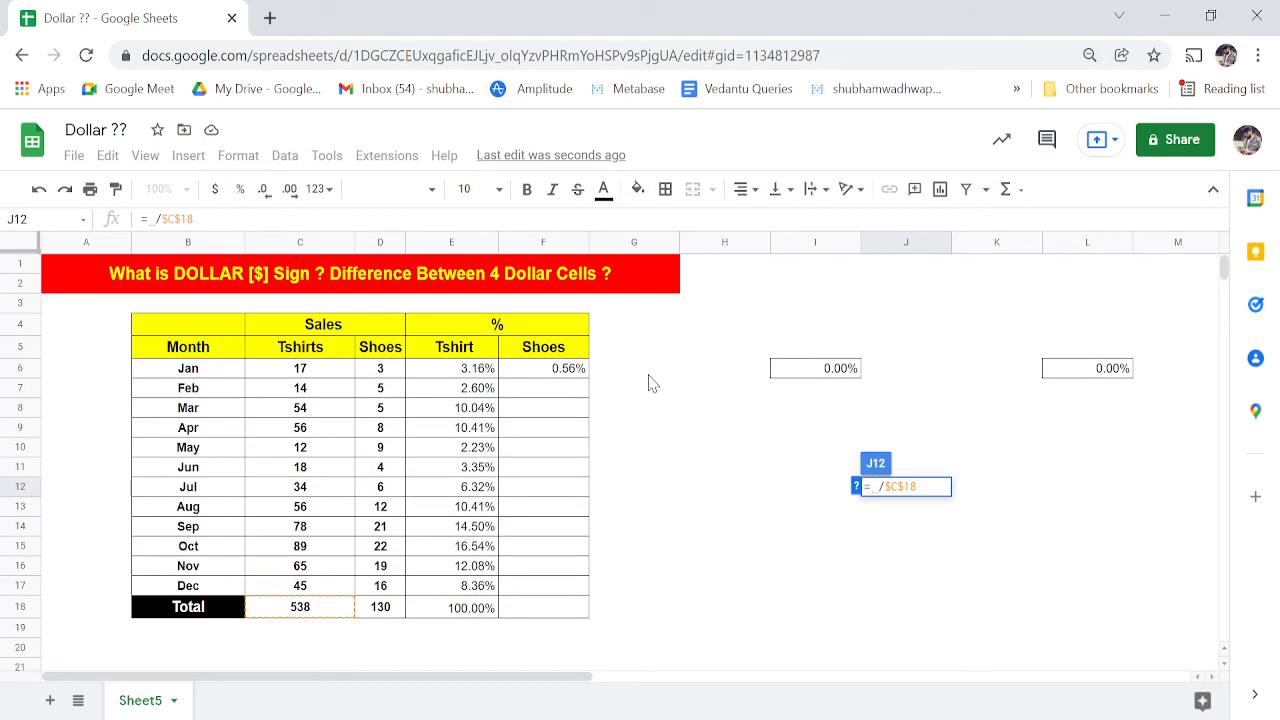
- Abandon the J12 edit and clear the 0.00% values from block I6:L12
left_click(817, 370)
key("Right")
key("shift+Right")
key("shift+Right")
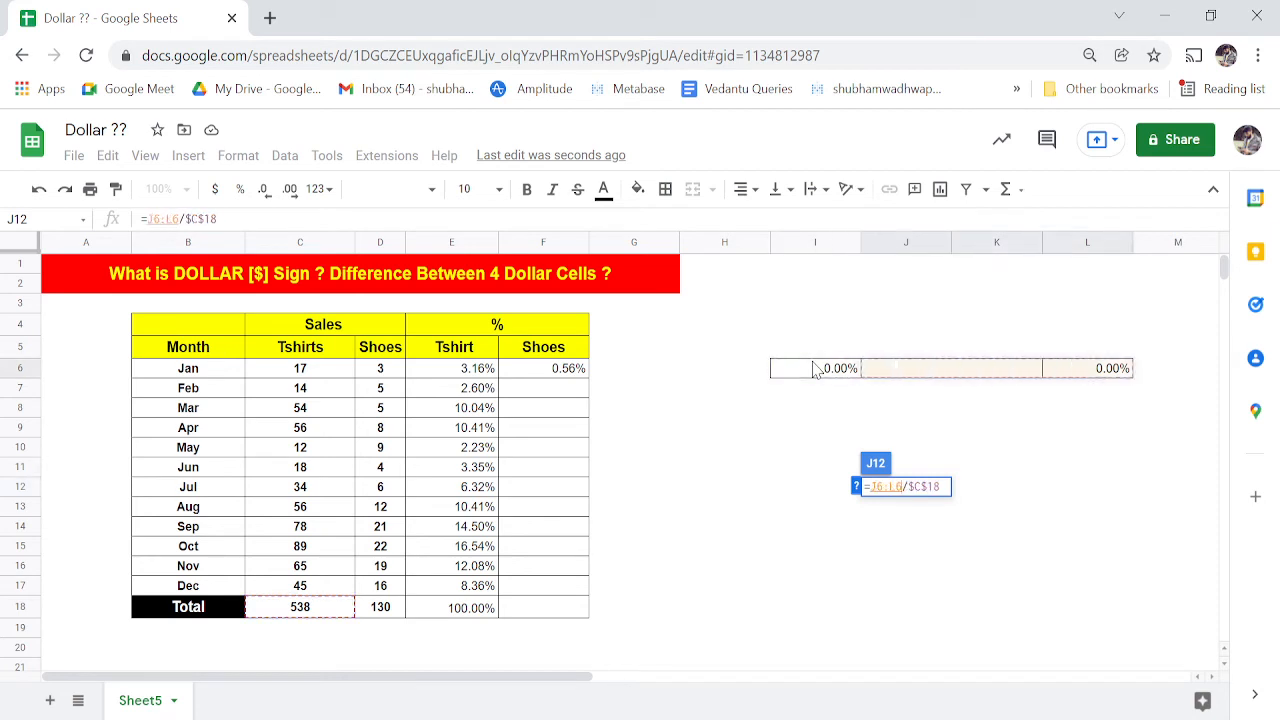
key("shift+Down")
key("shift+Down")
key("shift+Down")
key("shift+Down")
key("shift+Down")
key("shift+Down")
key("Delete")
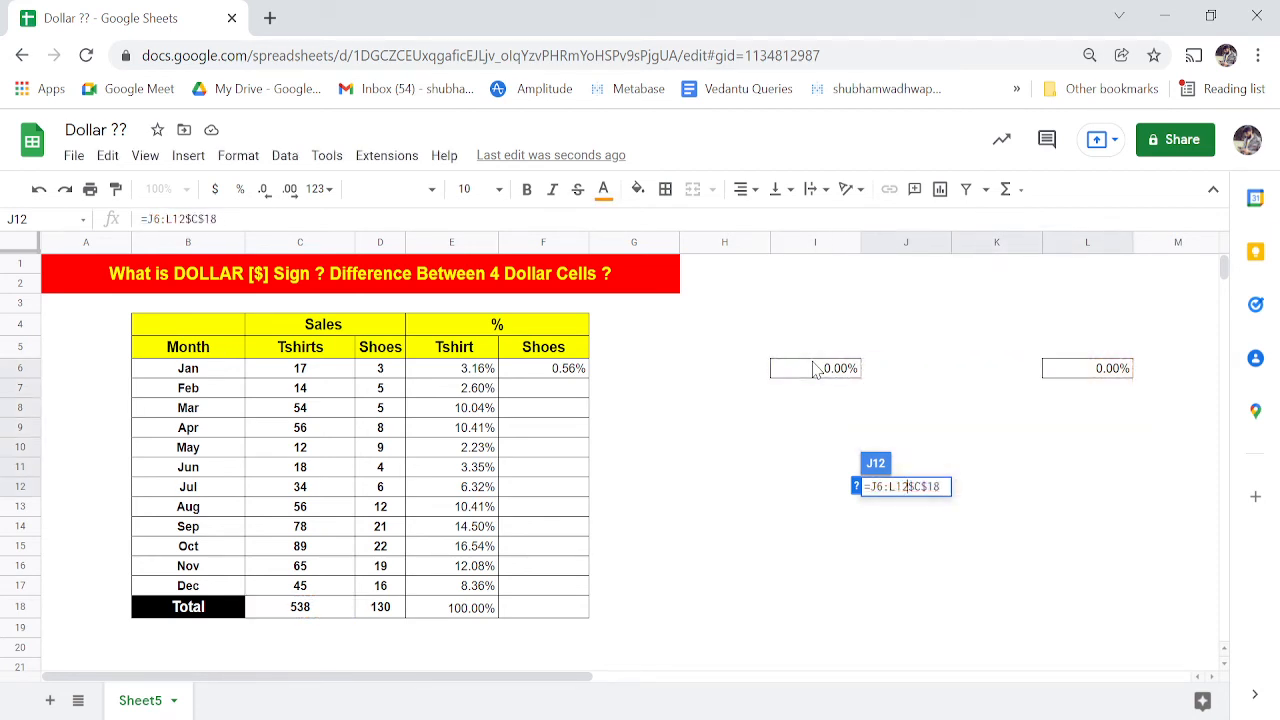
key("Escape")
key("Left")
key("Up")
key("Up")
key("Up")
key("Up")
key("Up")
key("Up")
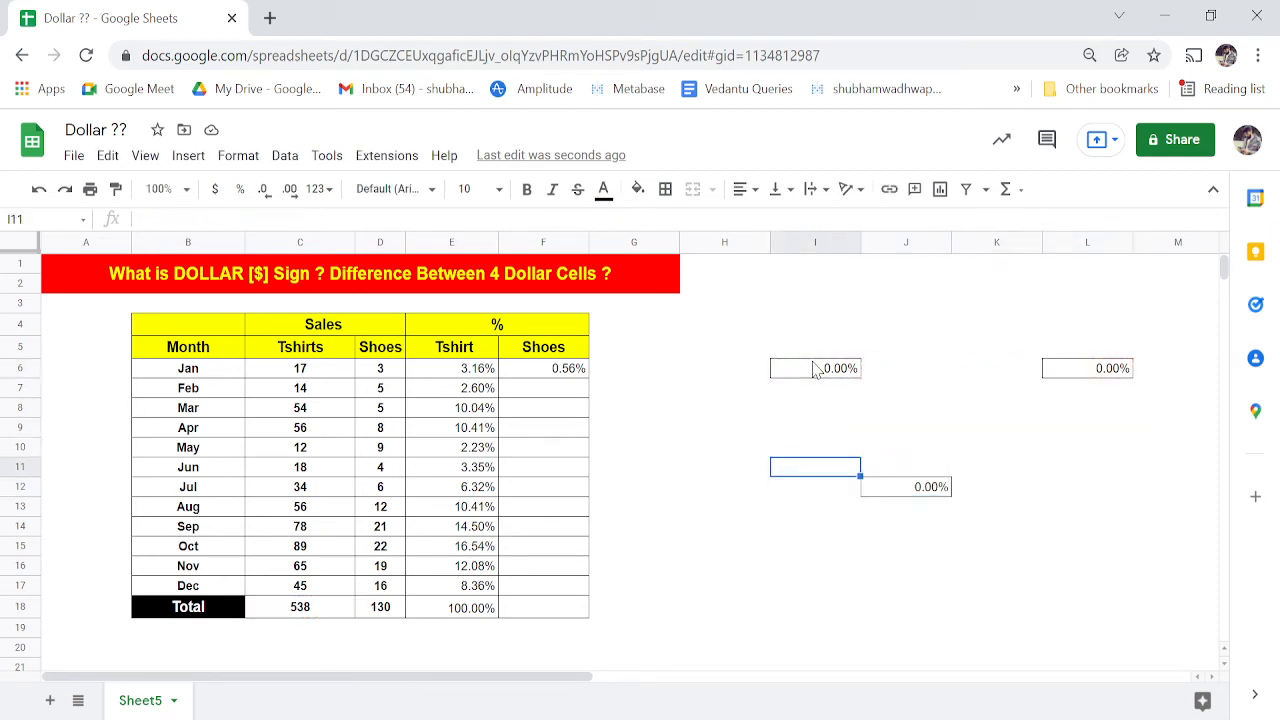
key("shift+Right")
key("shift+Right")
key("shift+Right")
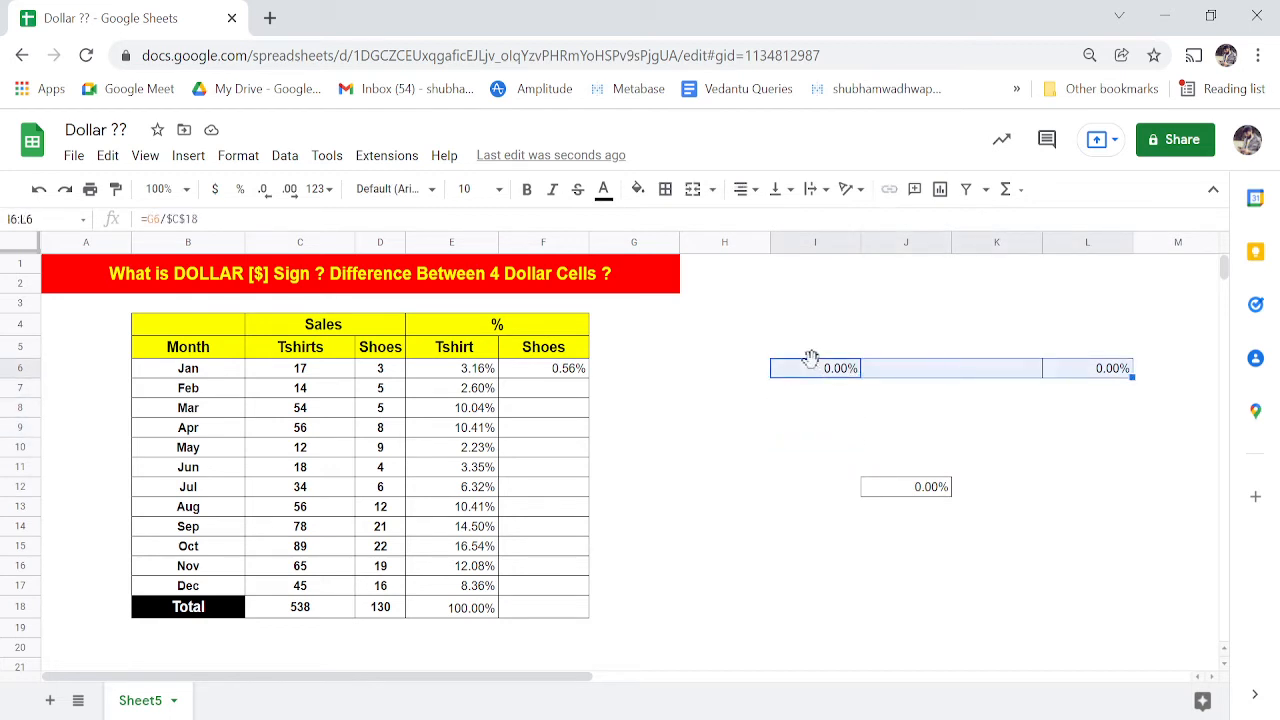
key("shift+Down")
key("shift+Down")
key("shift+Down")
key("shift+Down")
key("shift+Down")
key("shift+Down")
key("Delete")
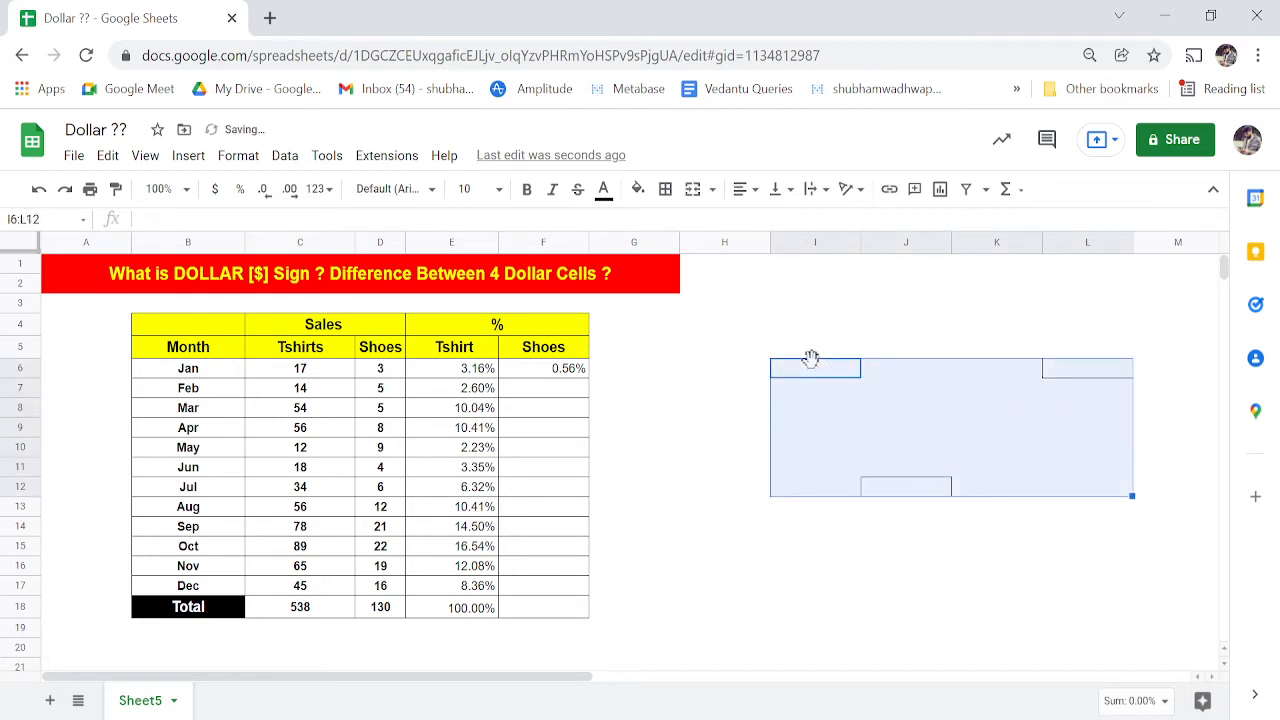
- Clear all borders from the practice block I6:L12
key("Right")
key("Left")
key("Left")
key("Right")
key("shift+Right")
key("shift+Right")
key("shift+Right")
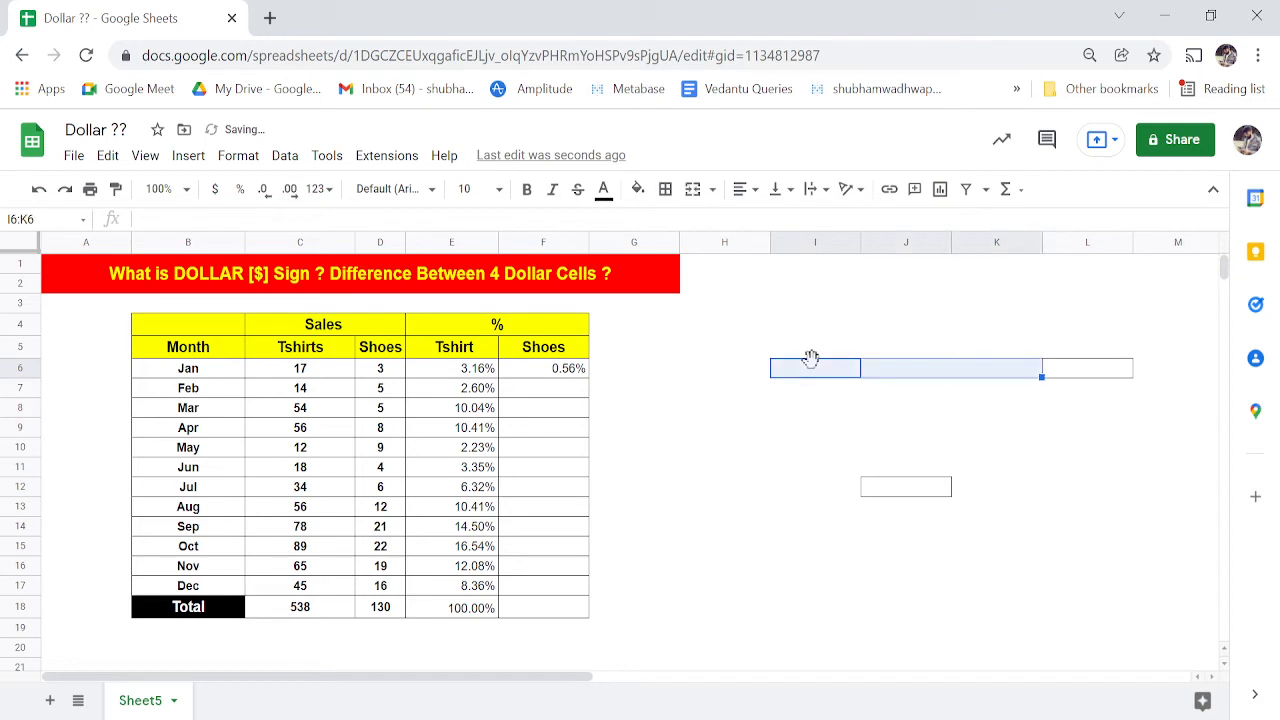
key("shift+Down")
key("shift+Down")
key("shift+Down")
key("shift+Down")
key("shift+Down")
key("shift+Down")
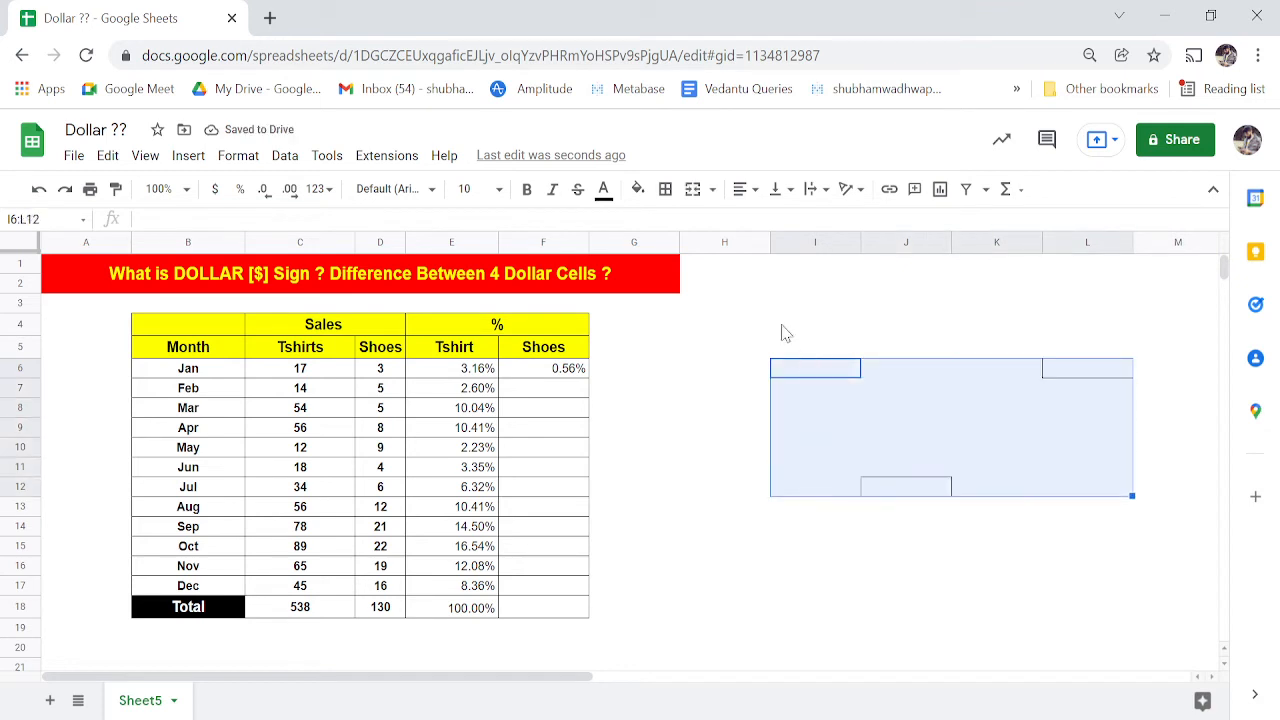
left_click(665, 190)
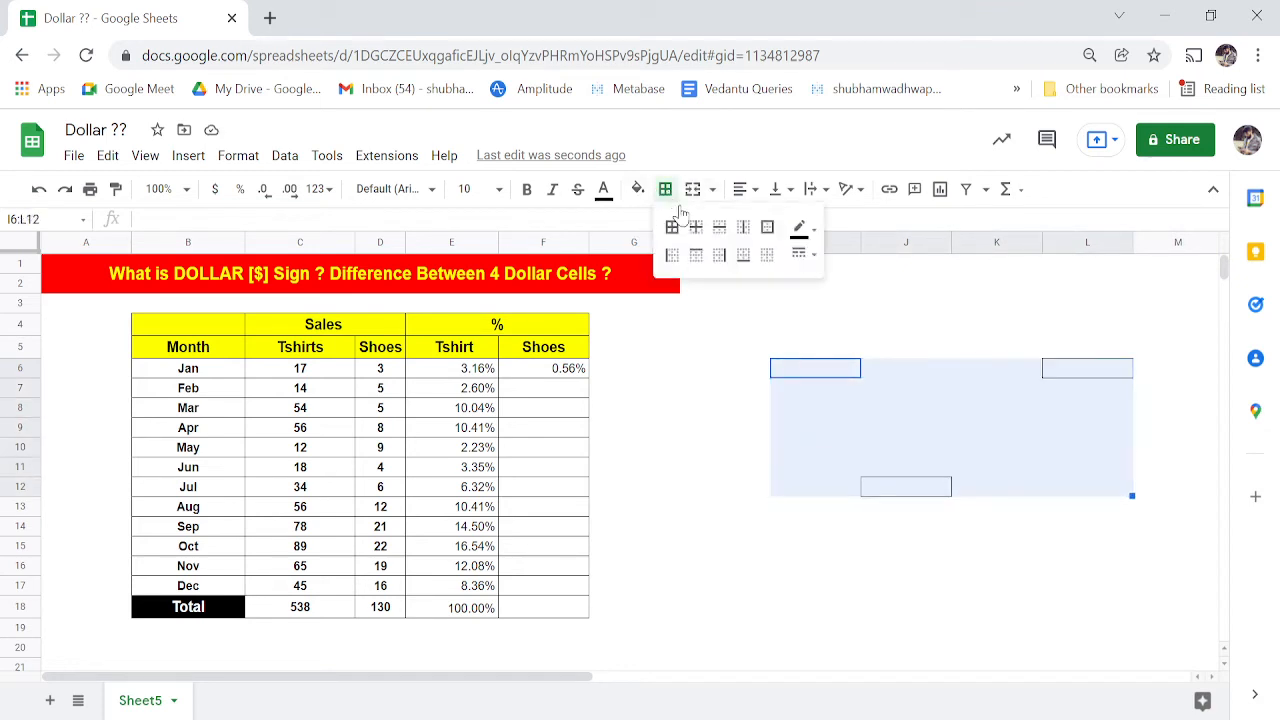
left_click(767, 255)
left_click(742, 431)
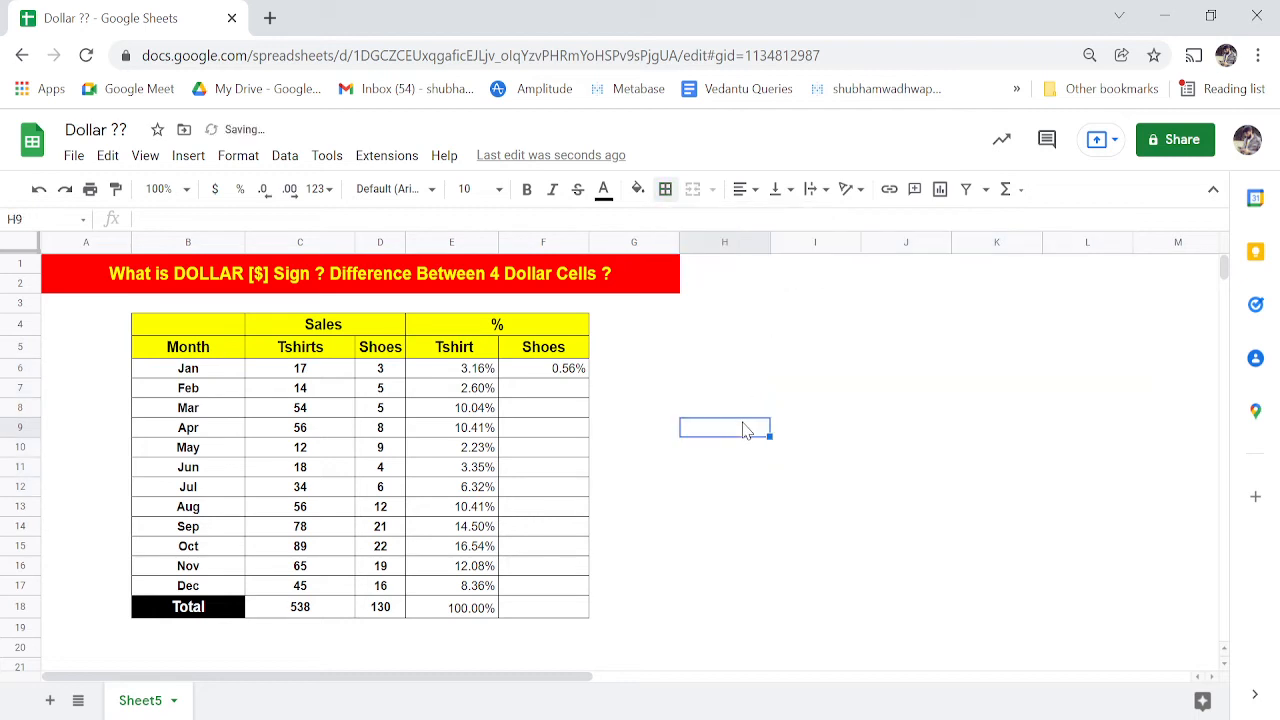
- Check the nearby formulas, then reopen Jan's Shoes % formula in F6 for editing
key("Left")
key("Left")
key("Up")
key("Up")
key("Up")
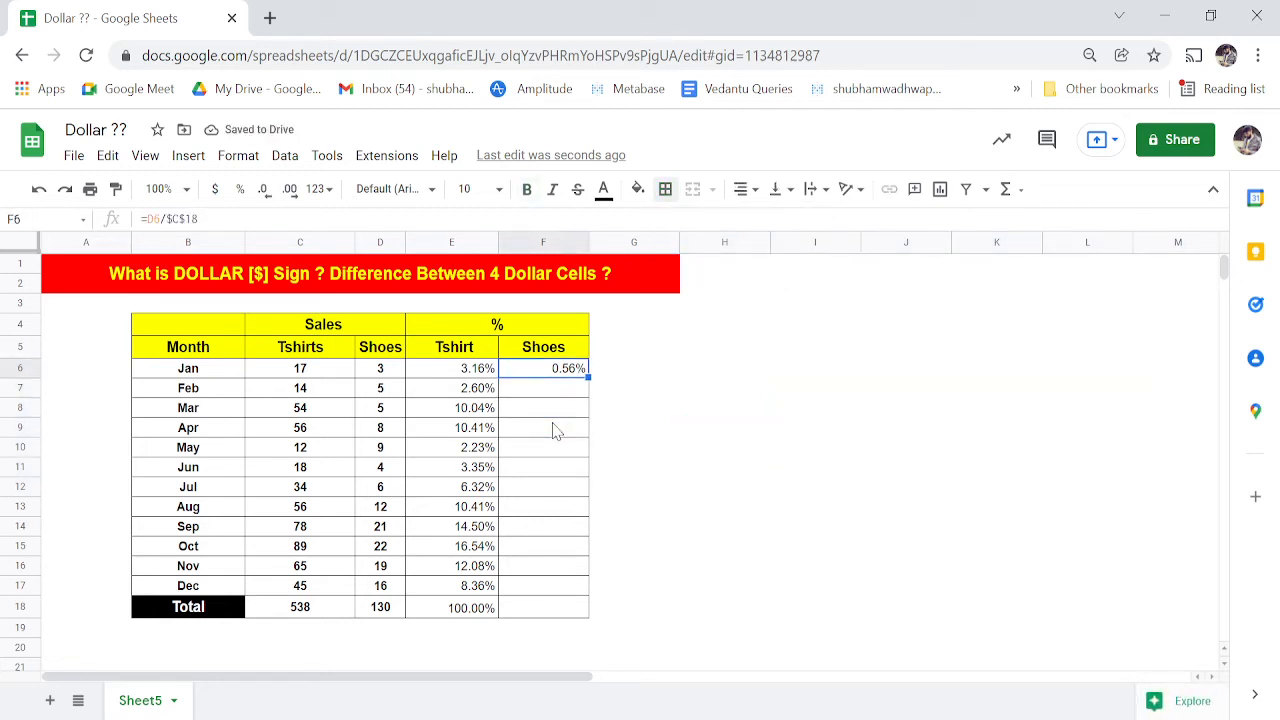
key("Left")
key("Left")
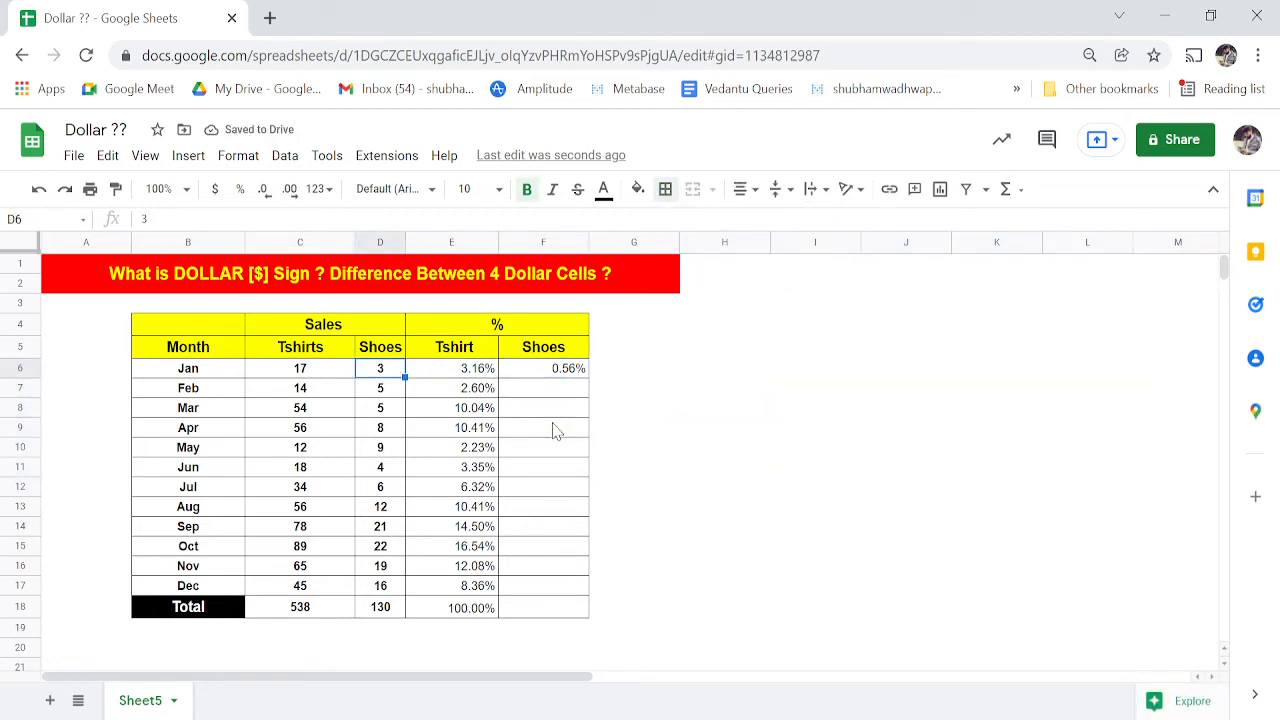
key("Right")
key("Right")
key("Left")
key("Left")
key("Right")
key("Right")
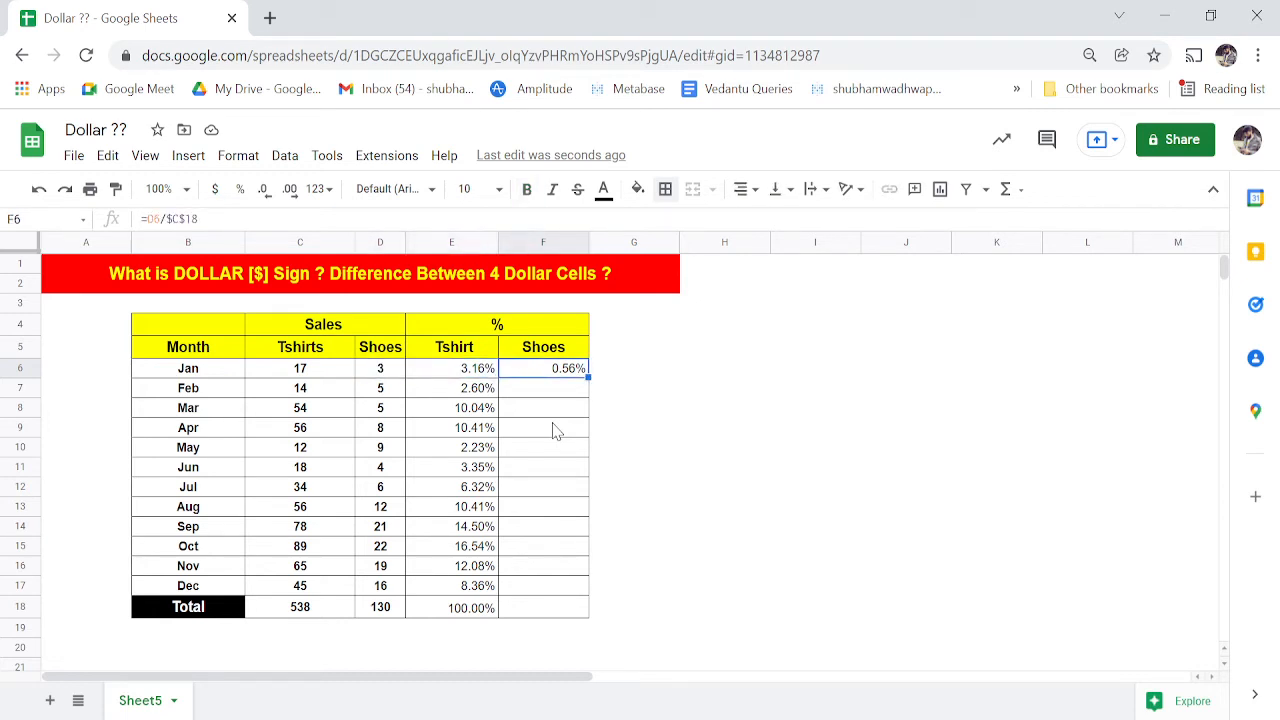
key("Left")
key("Left")
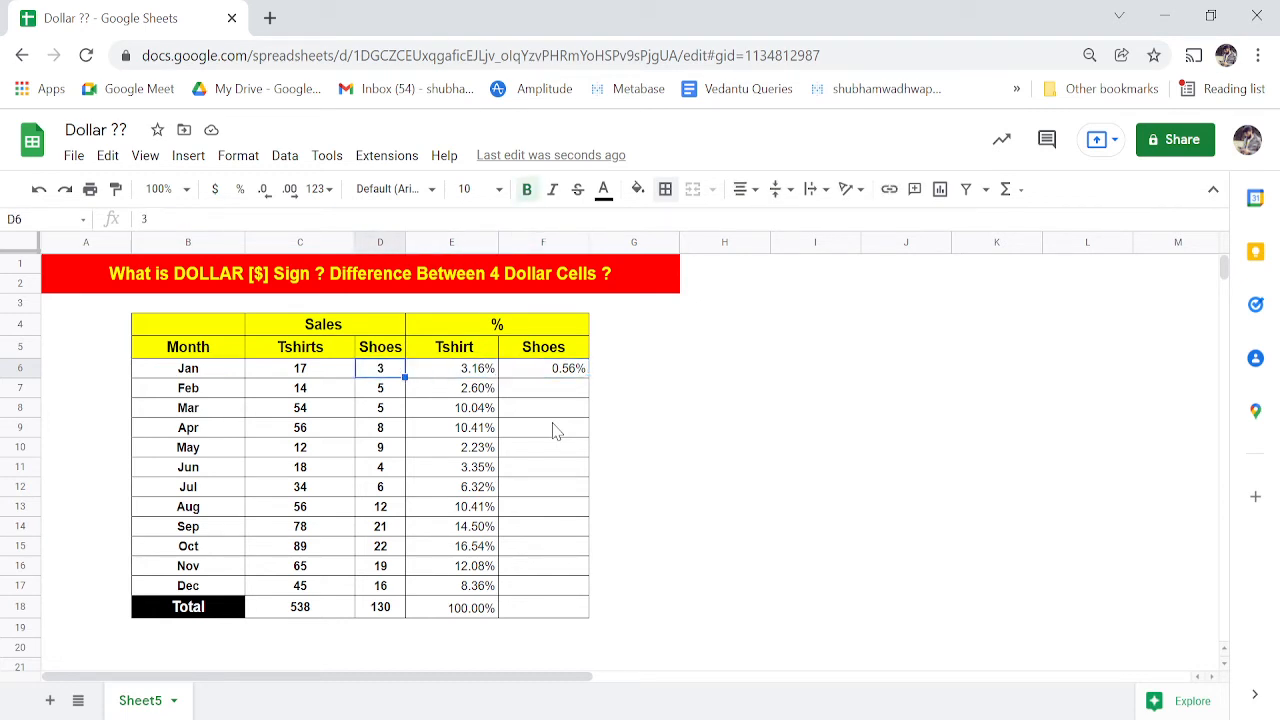
key("Right")
key("Right")
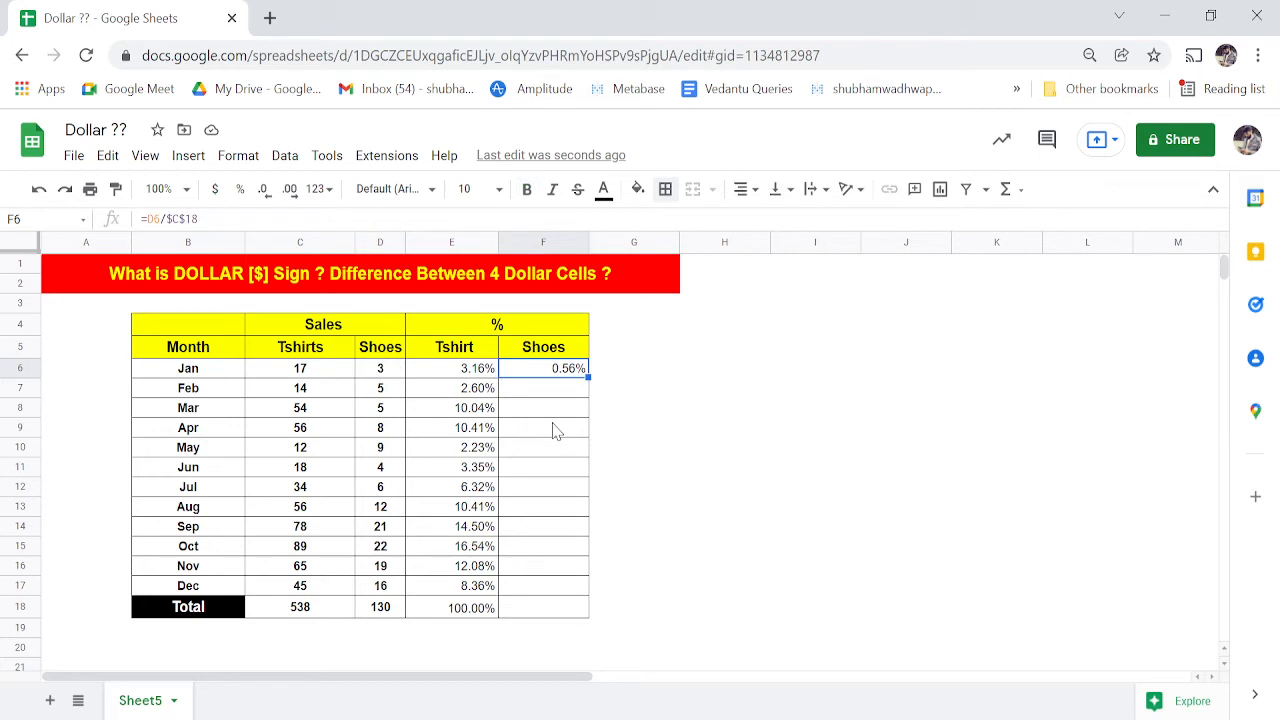
key("Right")
key("Left")
key("Left")
key("Down")
key("Down")
key("Down")
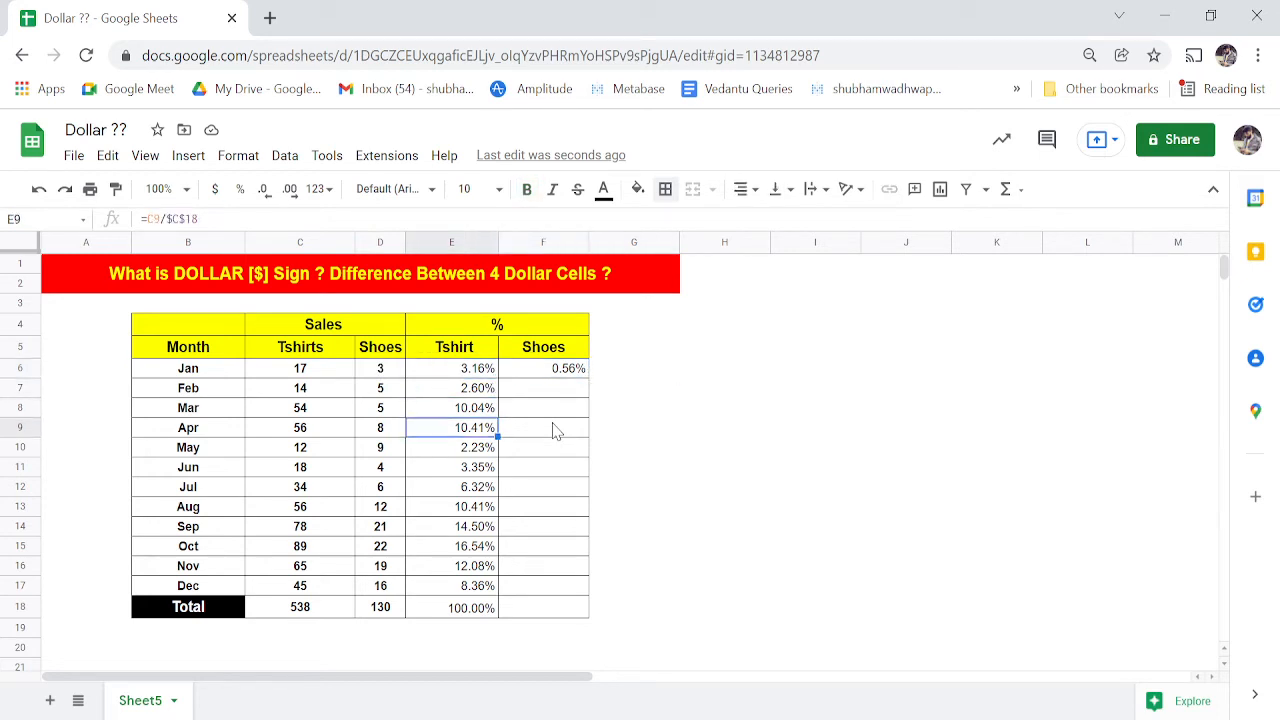
key("Up")
key("Up")
key("Up")
key("Right")
key("F2")
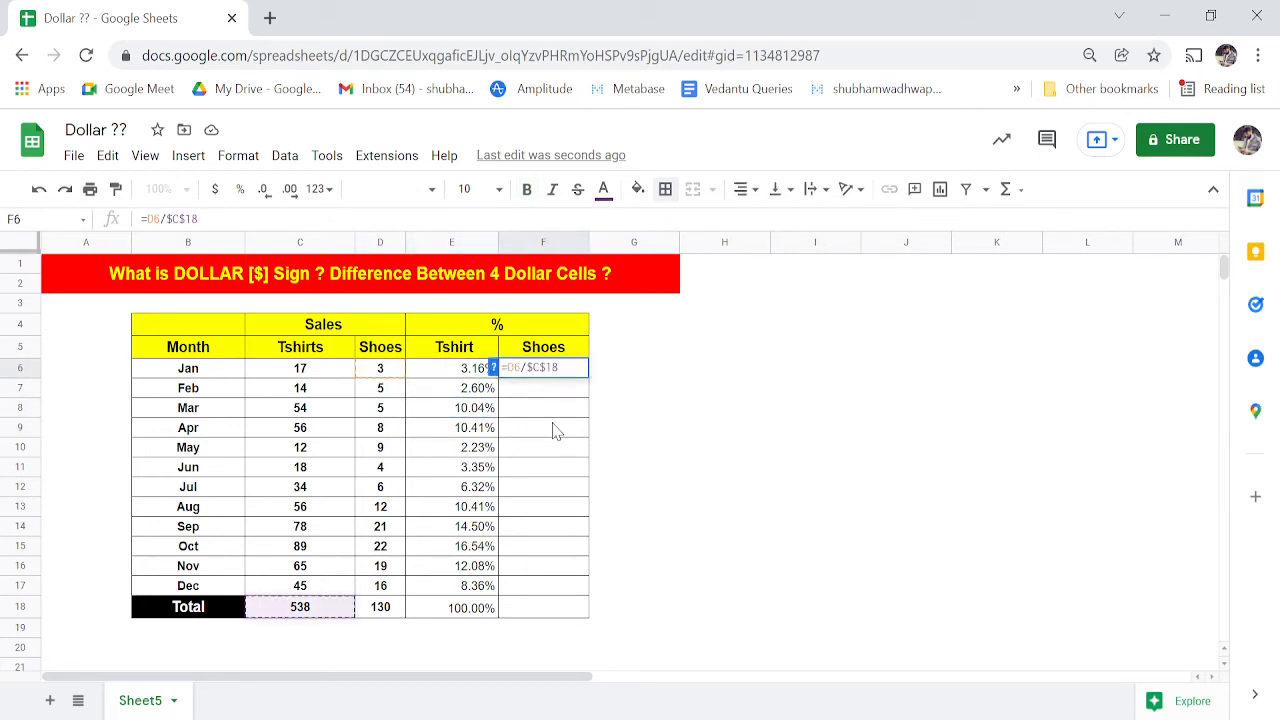
- Change F6's divisor to the locked Shoes total, making =D6/$D$18 (2.31%)
key("BackSpace")
key("BackSpace")
key("BackSpace")
key("BackSpace")
key("Down")
key("Down")
key("Down")
key("Down")
key("Down")
key("Down")
key("Down")
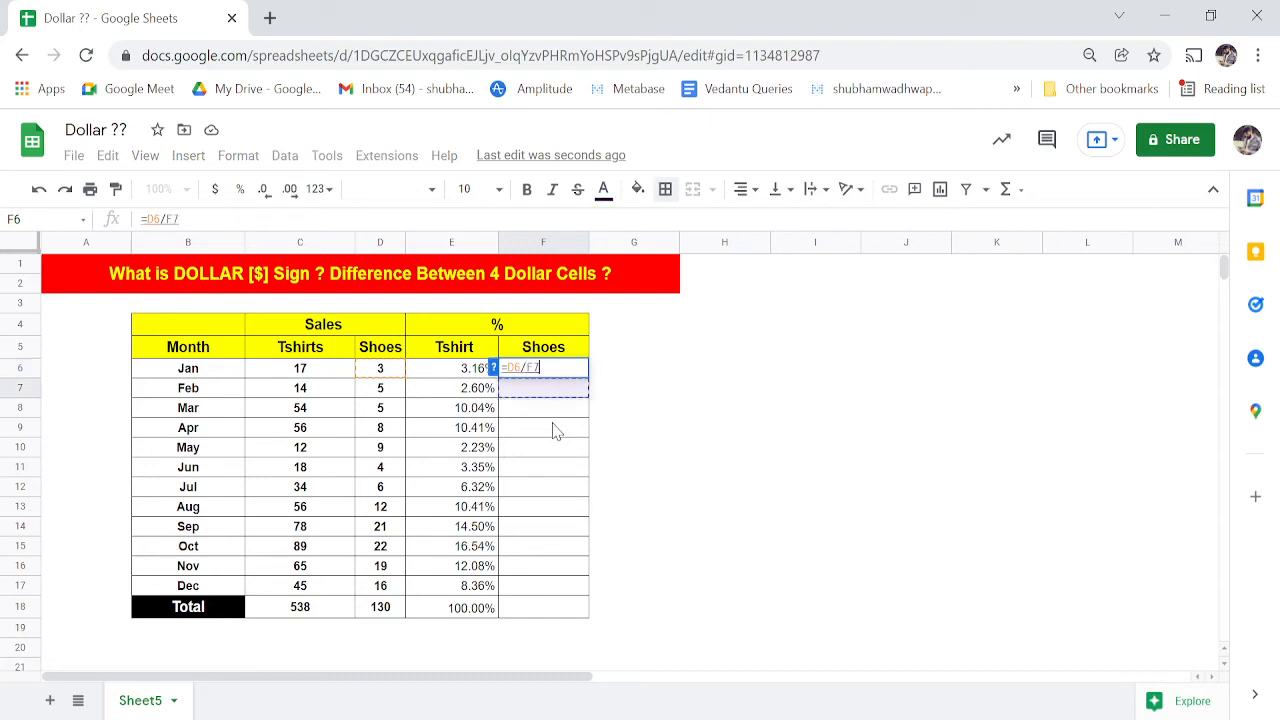
key("Left")
key("Left")
key("Down")
key("Down")
key("Down")
key("Down")
key("Down")
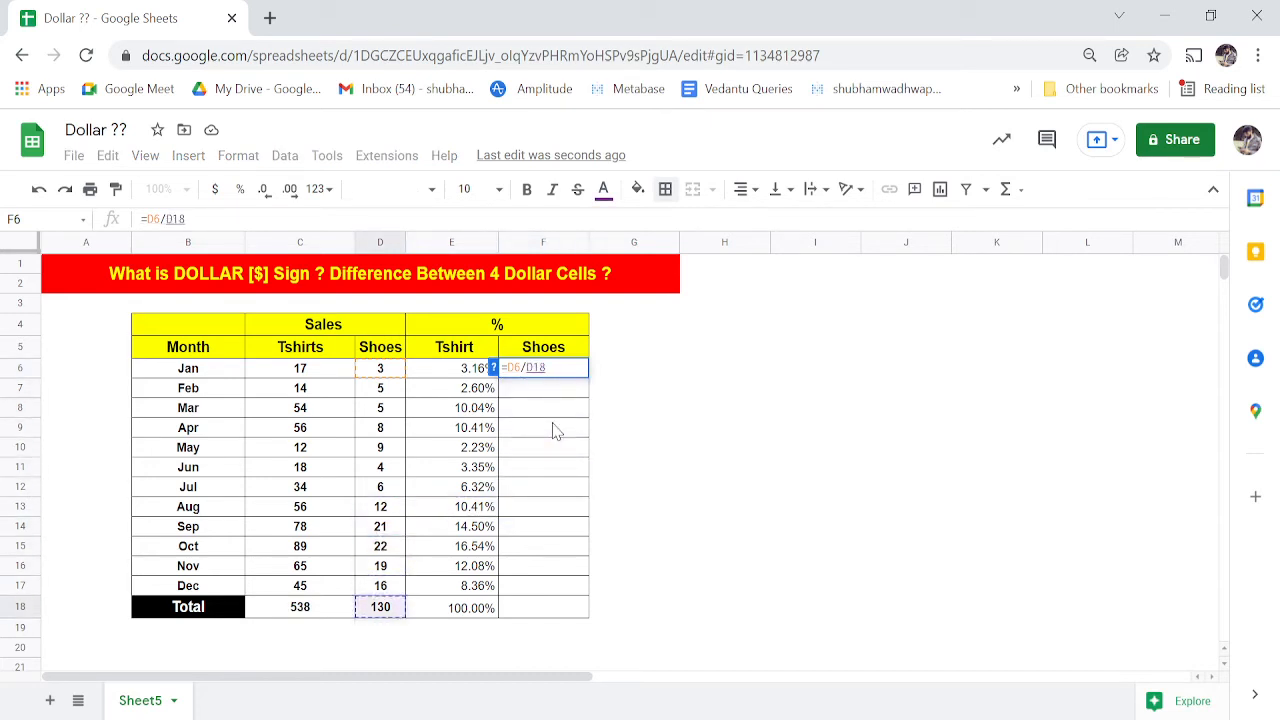
key("F4")
key("Tab")
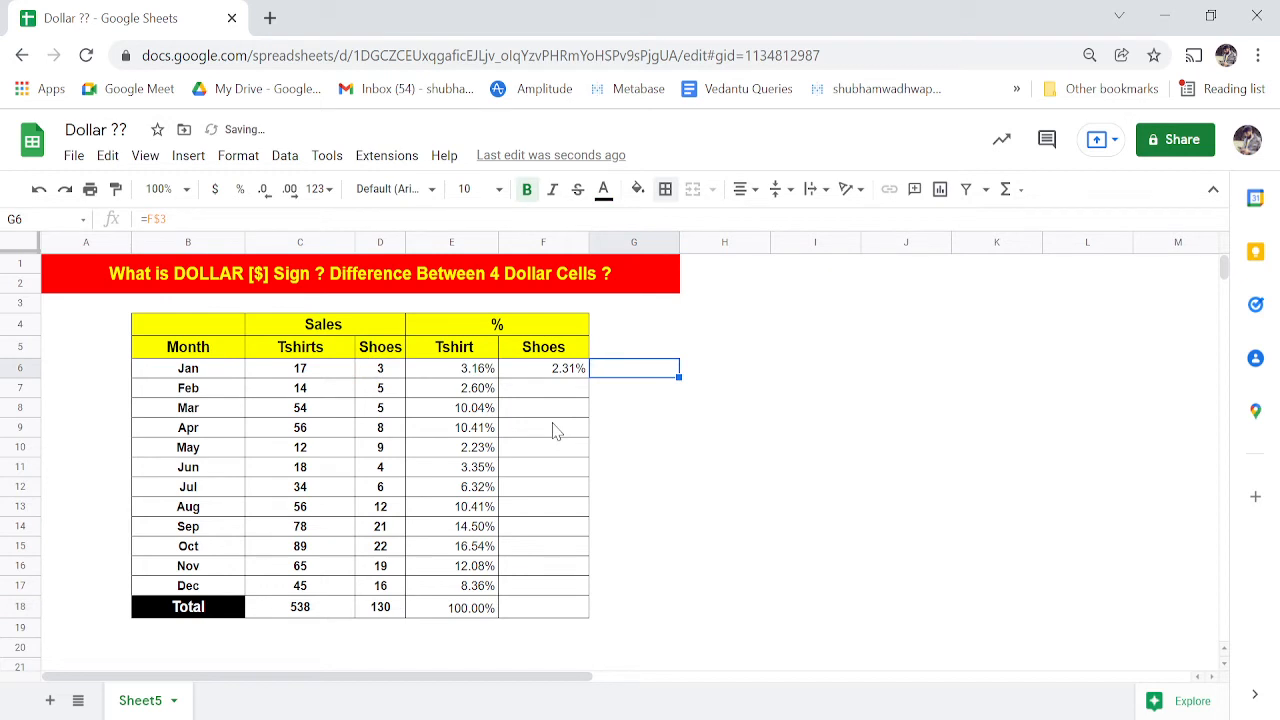
- Copy F6's Shoes % formula for the months below
key("Left")
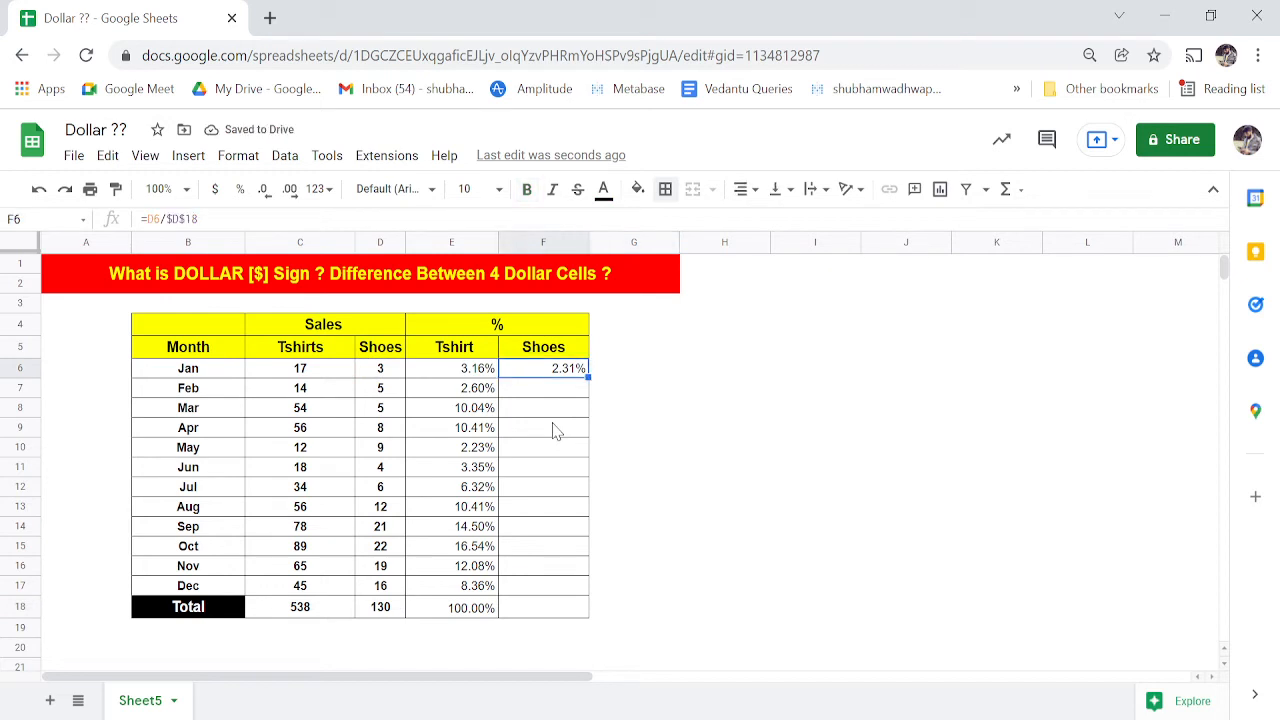
key("ctrl+c")
key("Down")
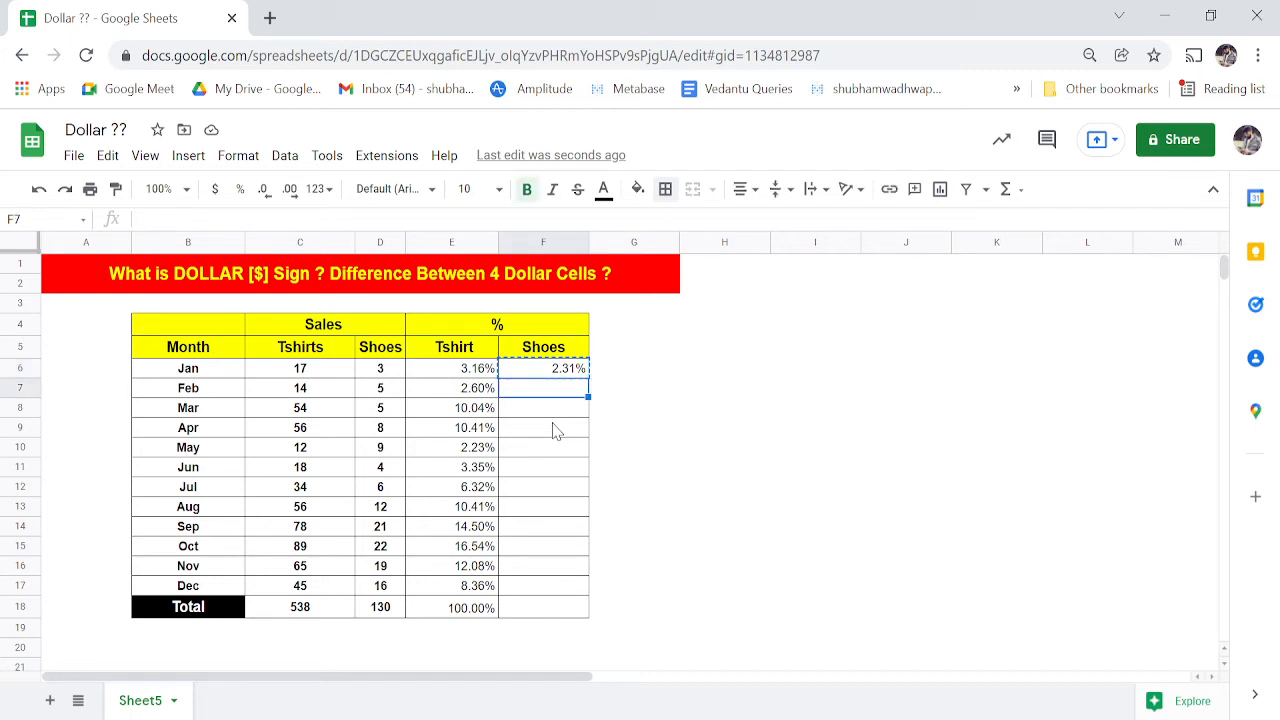
- Paste the Shoes % formula into Feb through Dec (F7:F17)
key("shift+Down")
key("shift+Down")
key("shift+Down")
key("shift+Down")
key("shift+Down")
key("shift+Down")
key("shift+Down")
key("shift+Down")
key("shift+Down")
key("shift+Down")
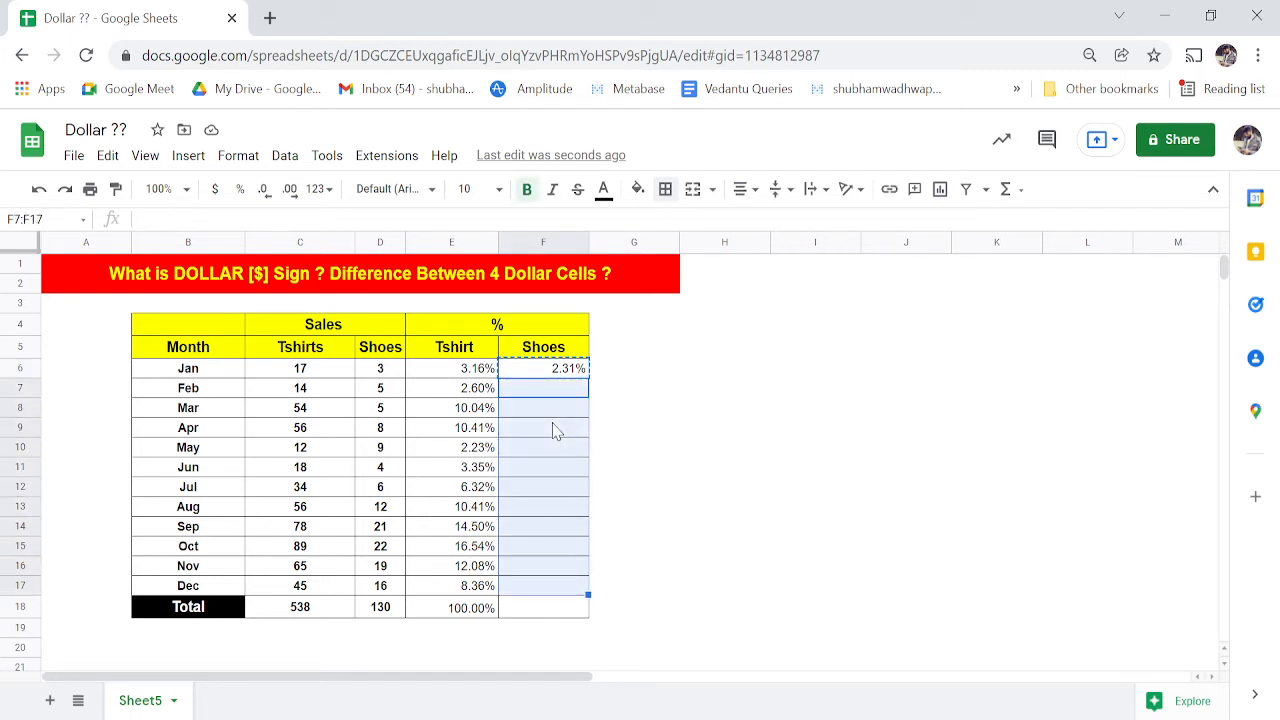
key("ctrl+v")
key("Down")
key("Down")
key("Down")
key("Down")
key("Down")
key("Down")
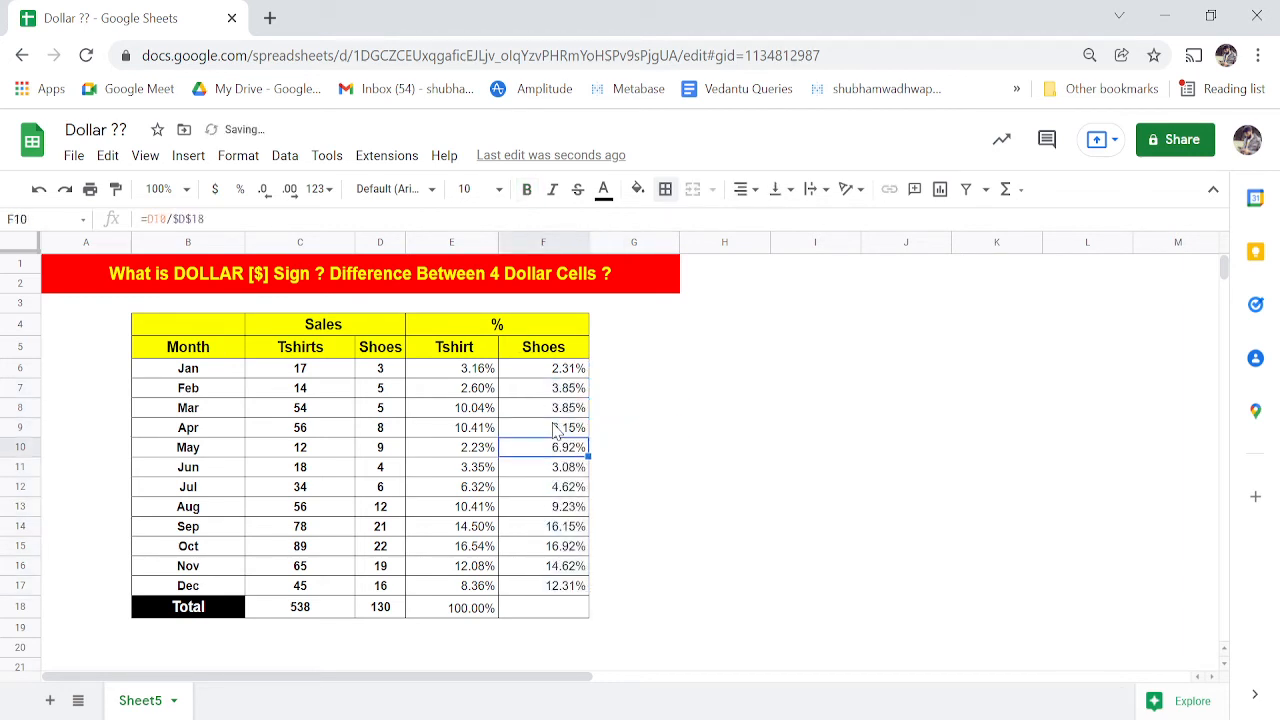
- Total the Shoes percentages in F18 with =SUM(F6:F17), giving 100.00%
key("Down")
key("Down")
key("Down")
key("Down")
key("Down")
type("=")
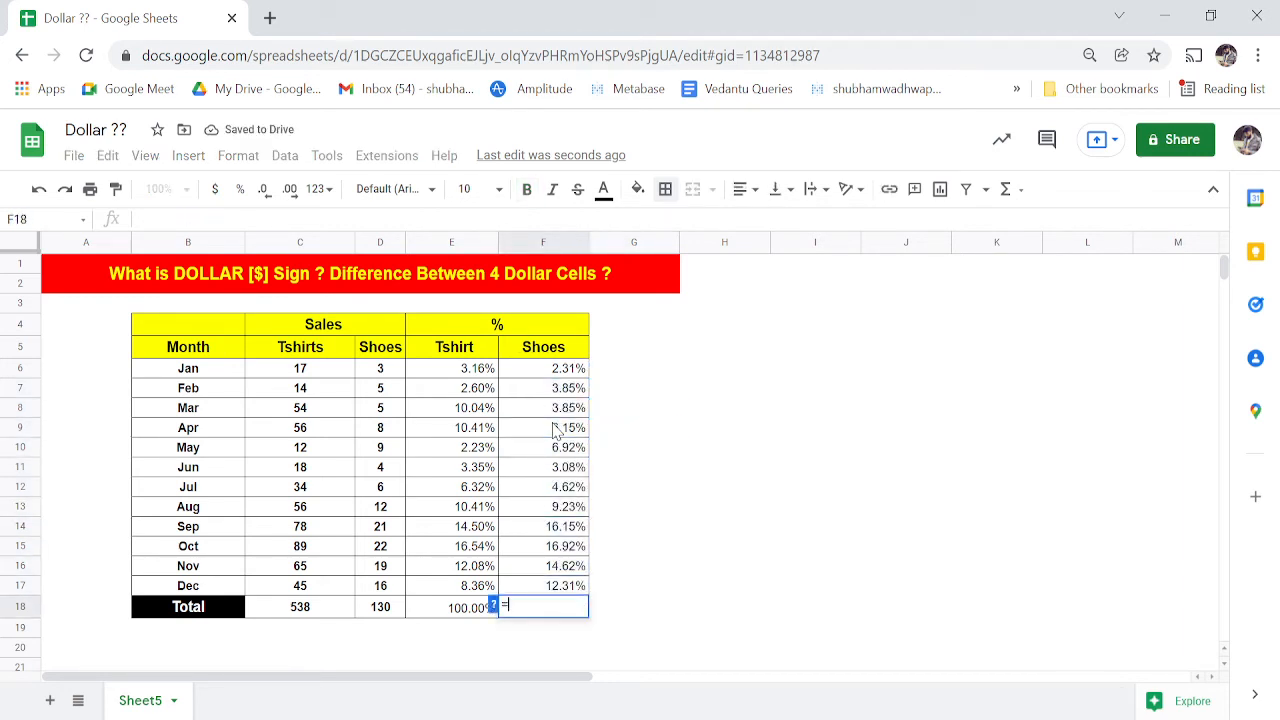
type("sum")
key("Tab")
key("Up")
key("ctrl+Up")
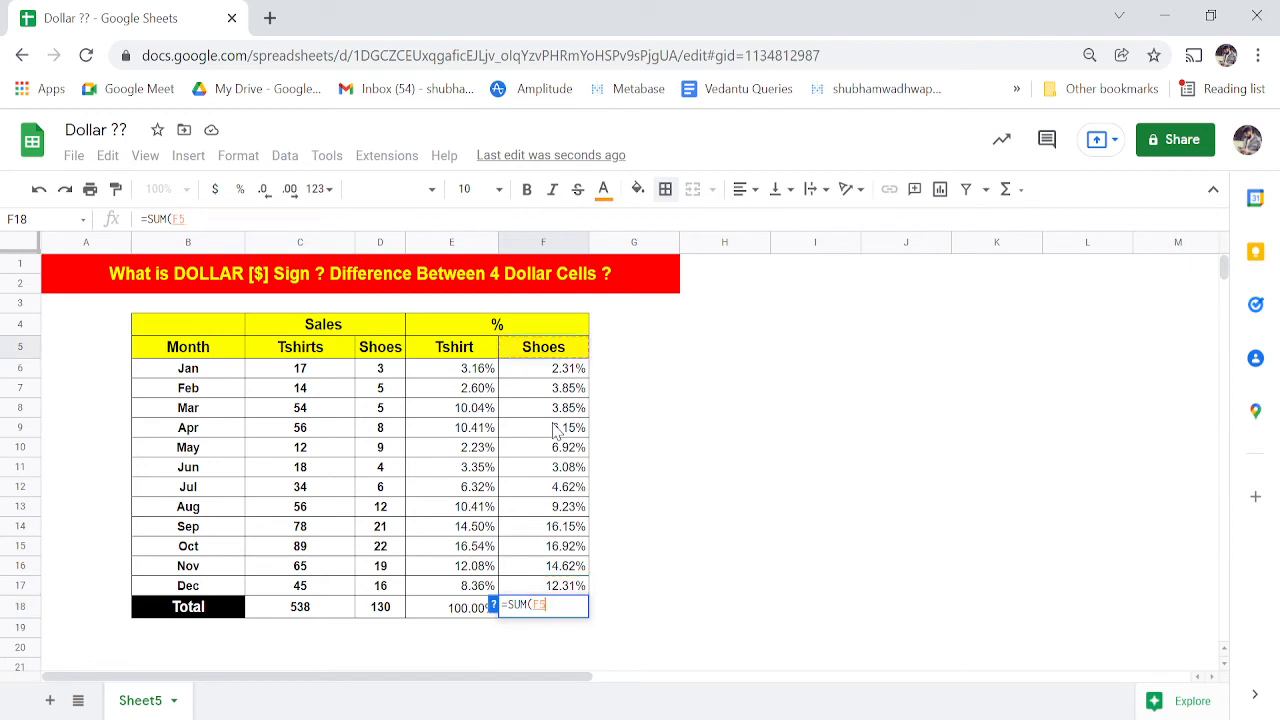
key("Down")
key("shift+Down")
key("ctrl+shift+Down")
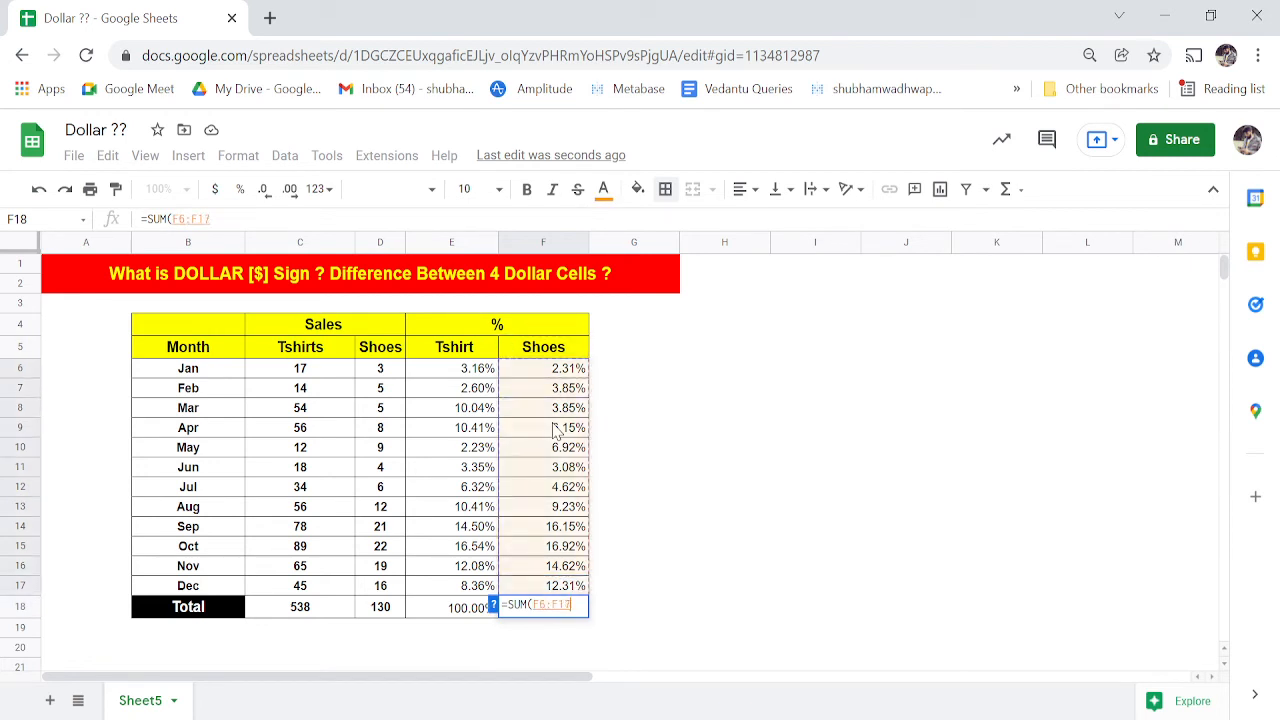
key("Tab")
key("Left")
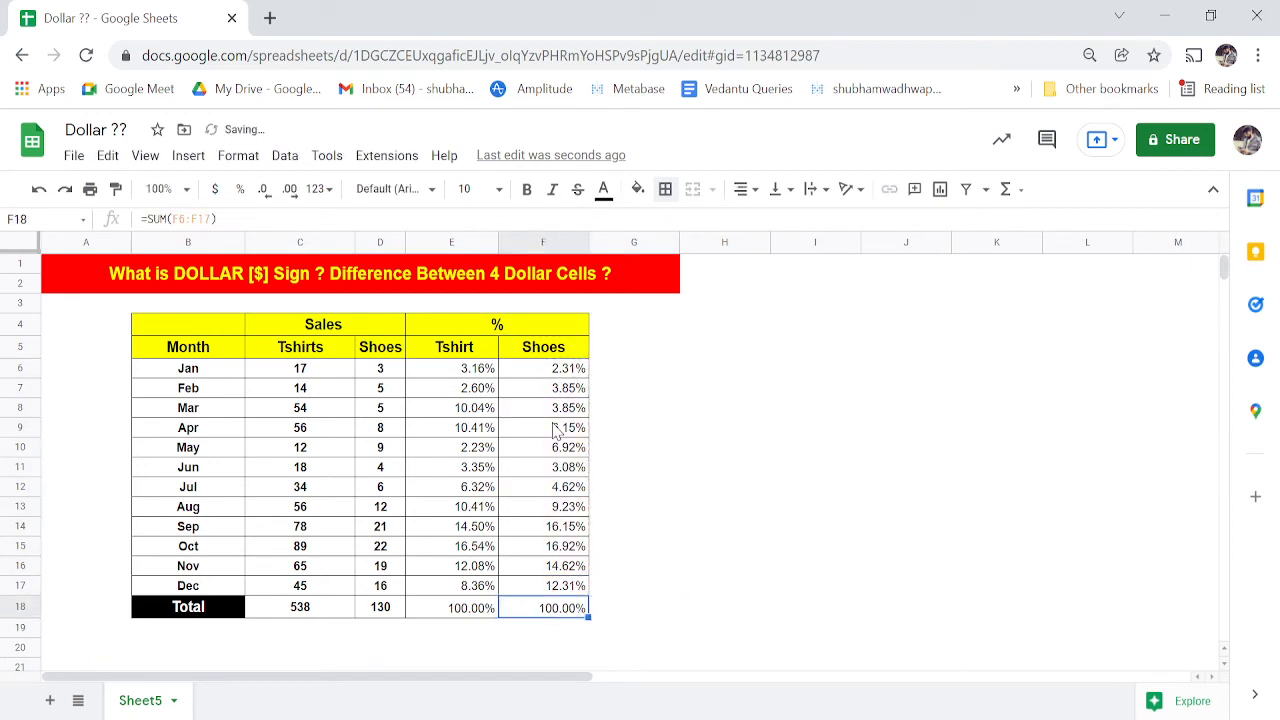
key("Up")
key("Up")
key("Up")
key("Up")
key("Up")
key("Up")
key("Up")
key("Up")
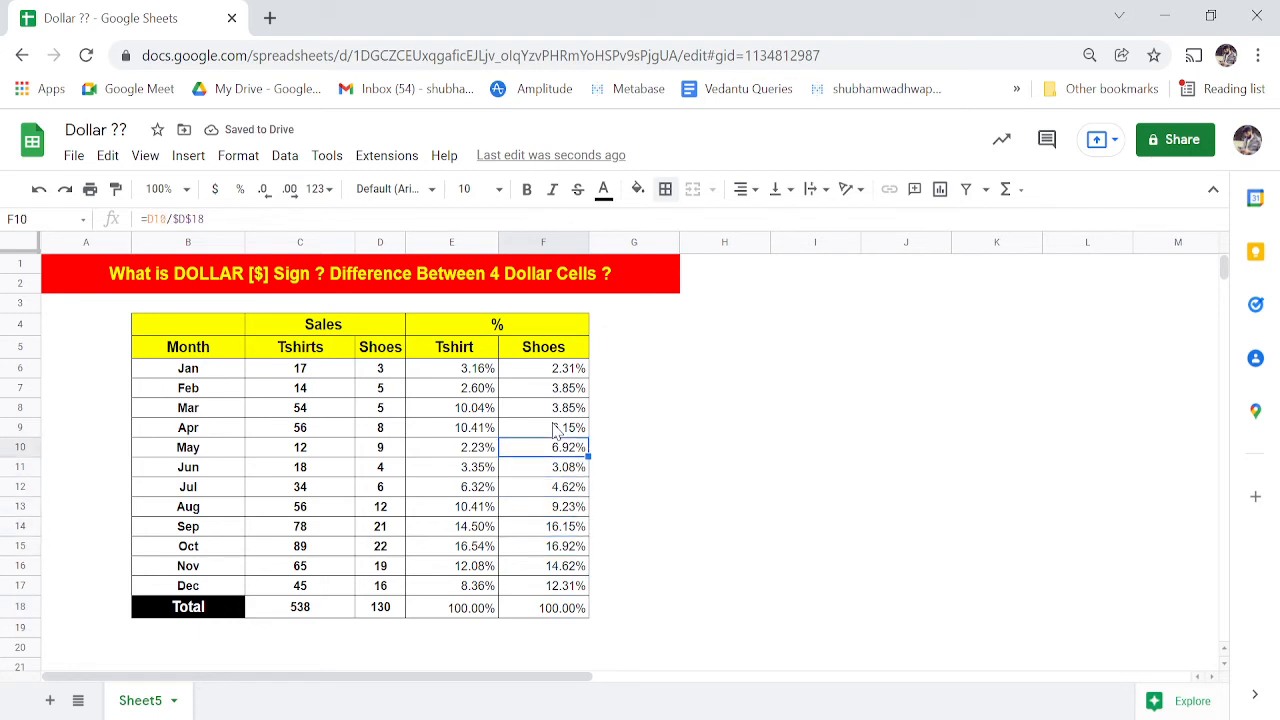
key("Up")
key("Up")
key("Up")
key("Up")
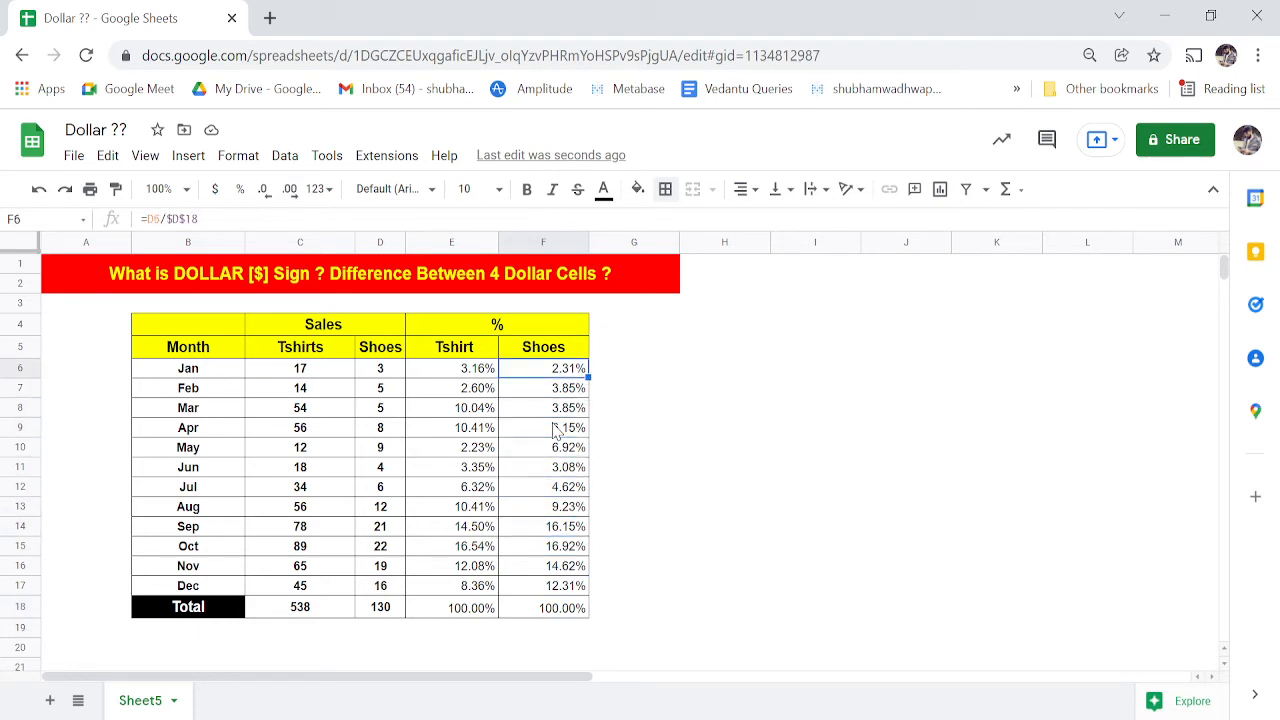
- Clear F7:F18 including the 100.00% total, then reopen F6's =D6/$D$18 for editing
key("Right")
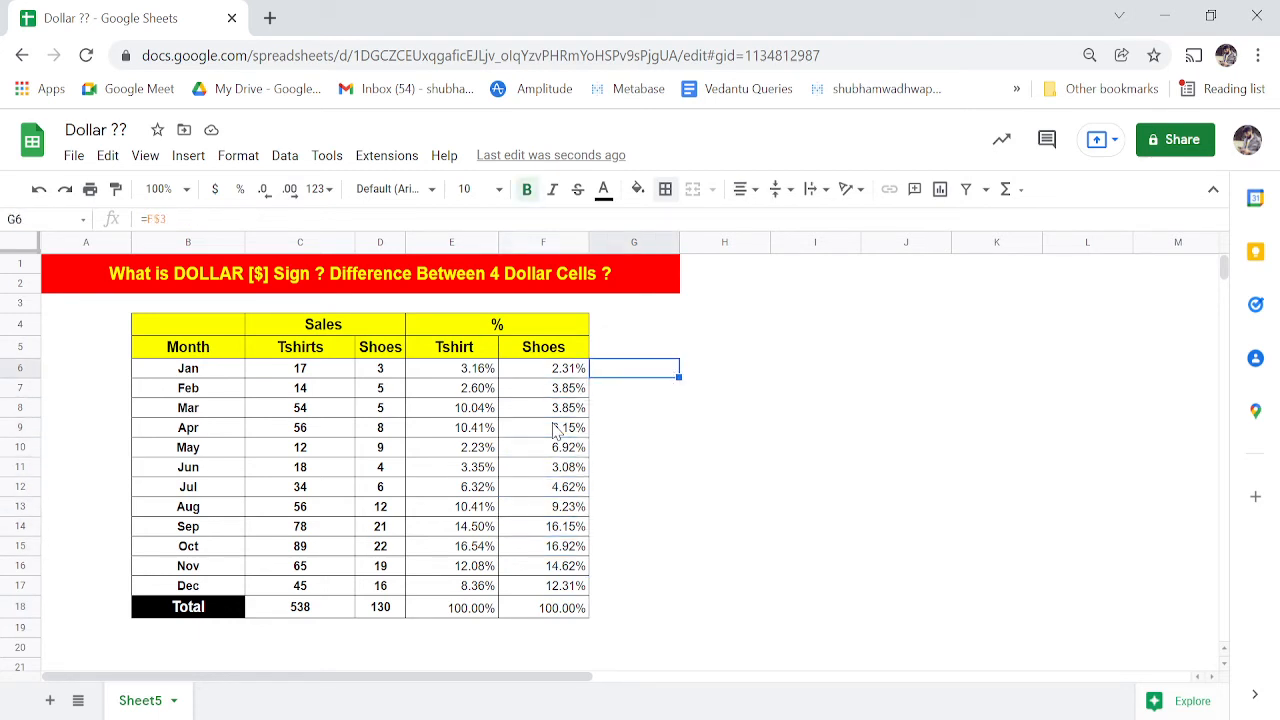
key("Left")
key("Down")
key("ctrl+shift+Down")
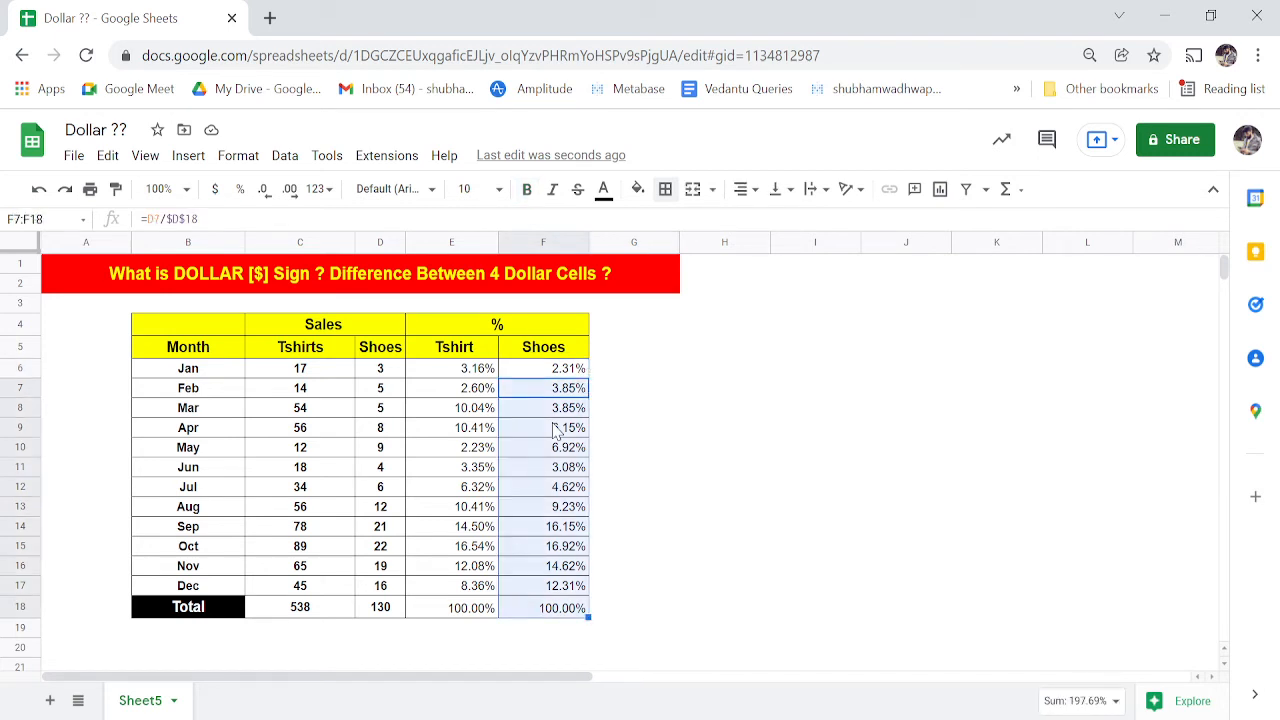
key("Delete")
key("Up")
key("F2")
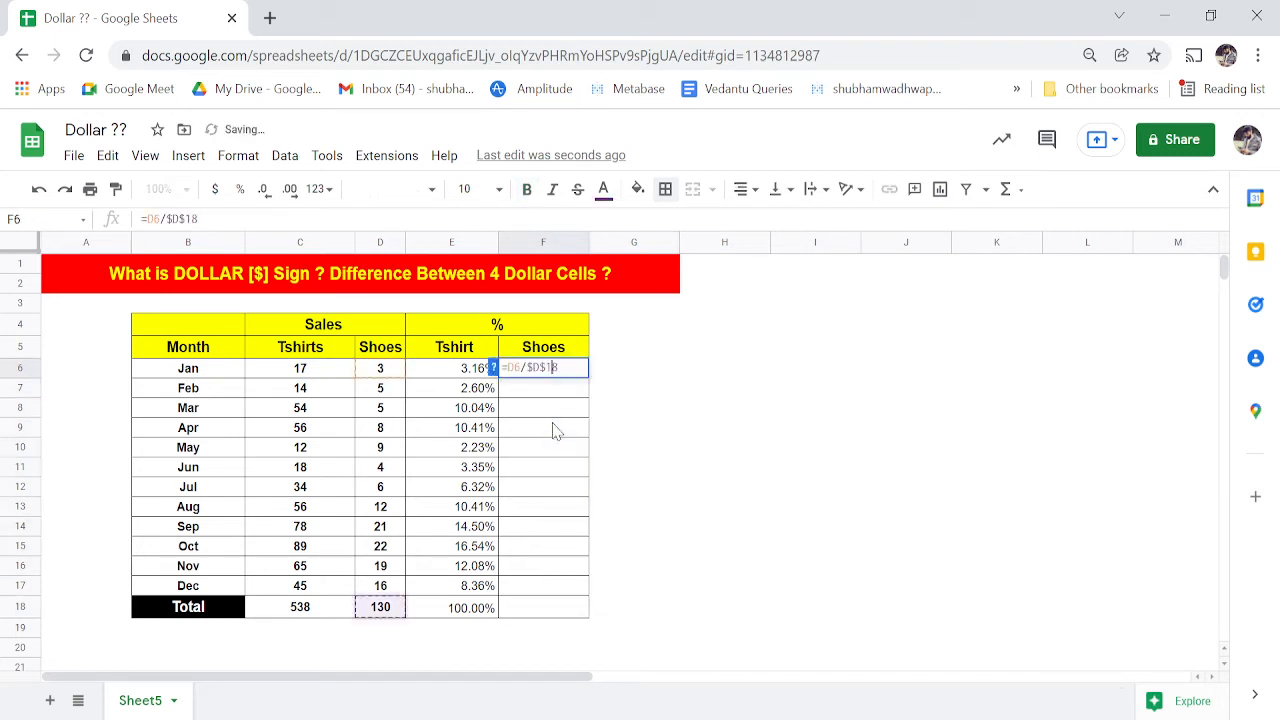
- Delete the /$D$18 divisor from F6's formula, leaving =D6
key("ctrl+plus")
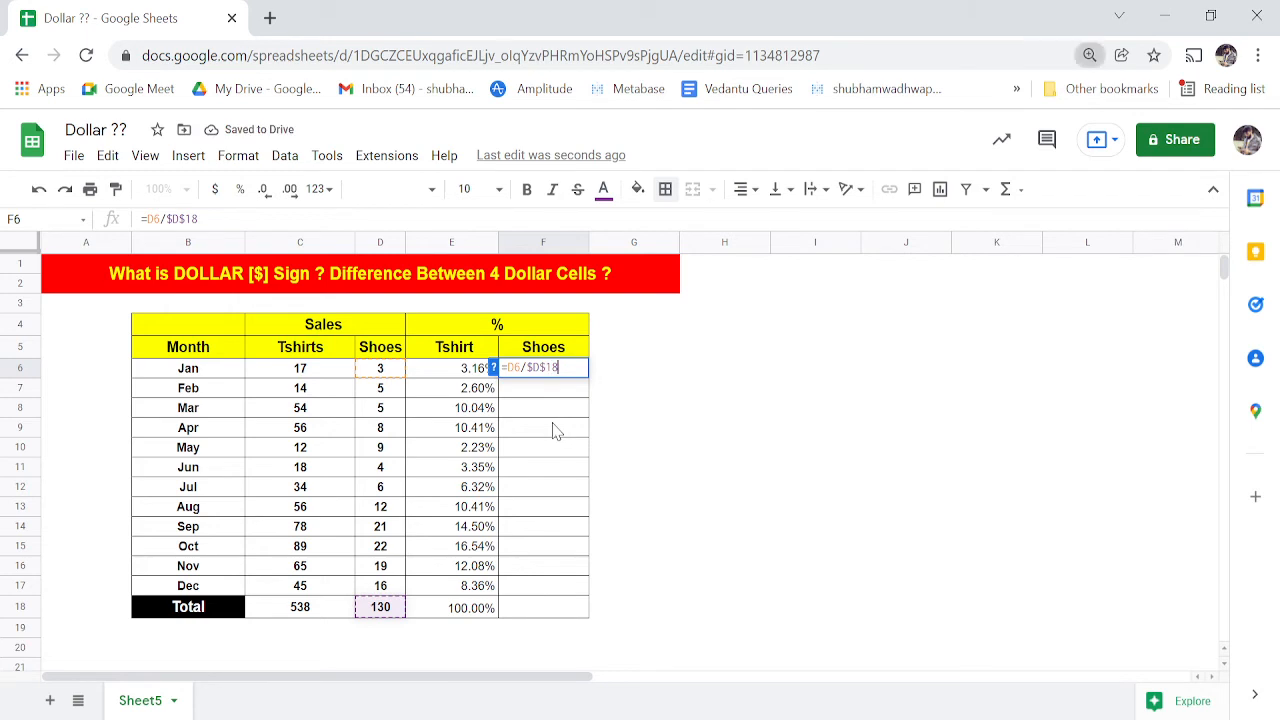
key("ctrl+plus")
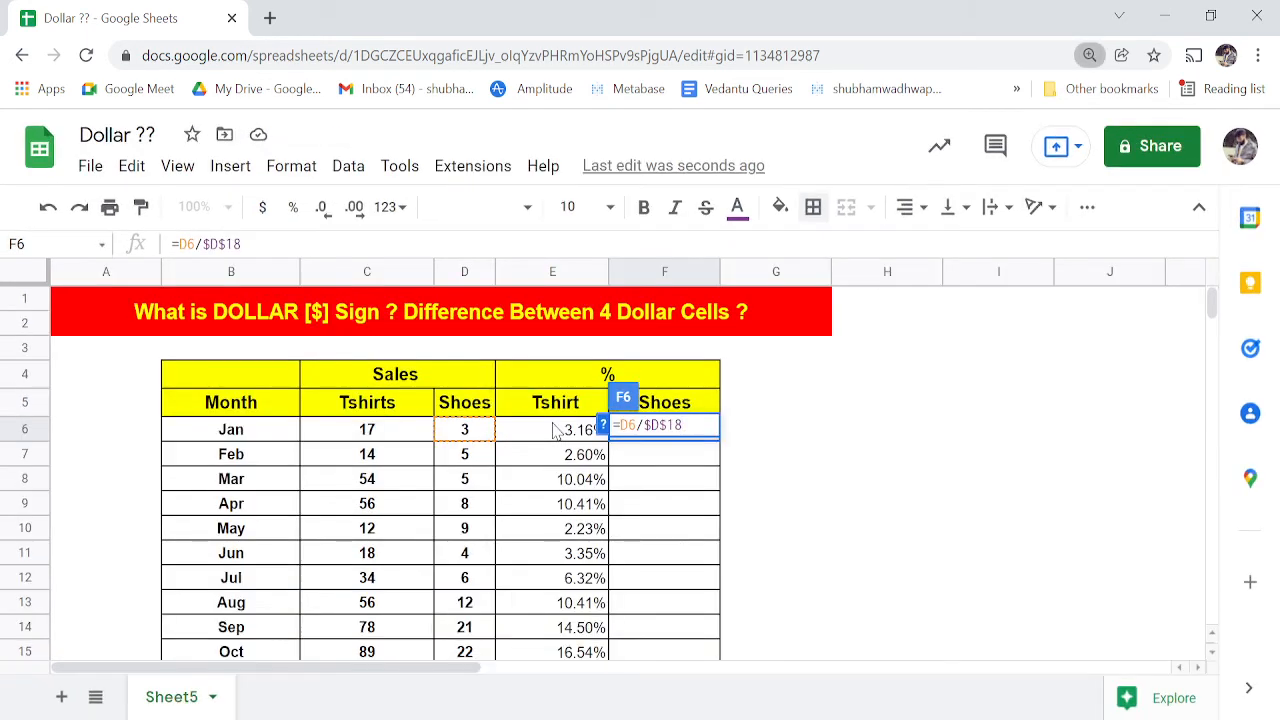
key("Right")
key("Right")
key("Left")
key("BackSpace")
key("Left")
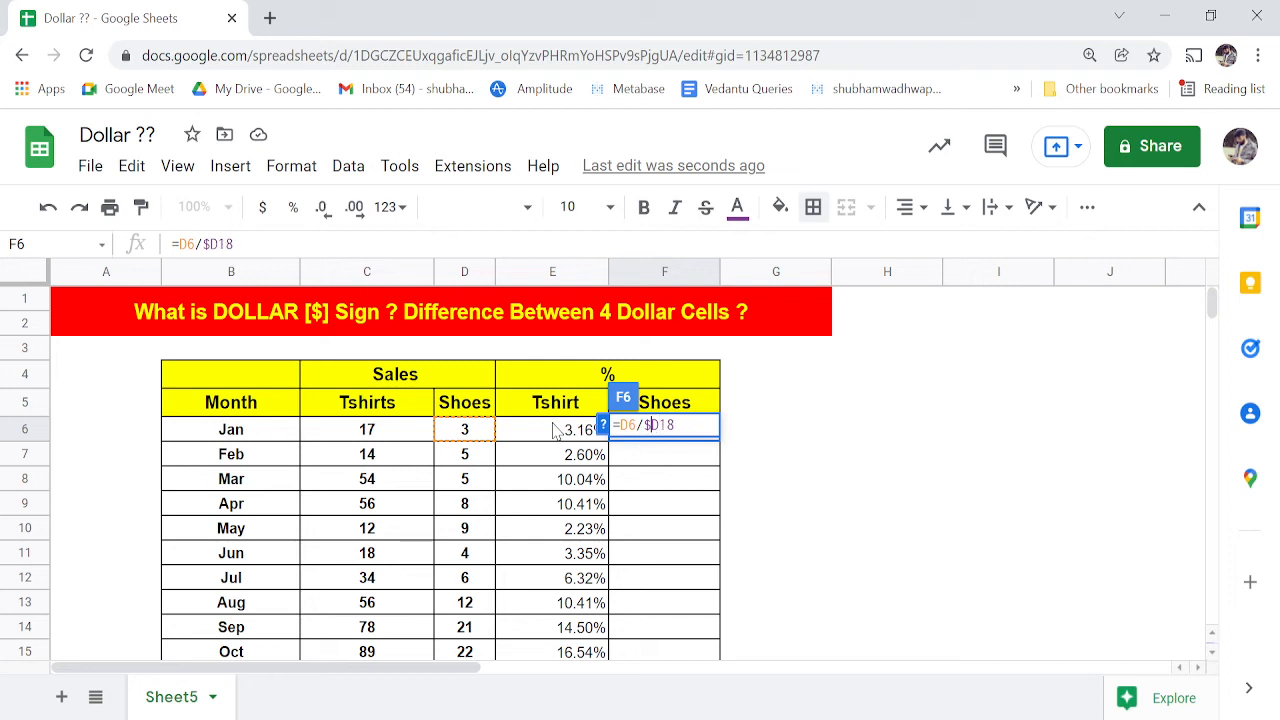
key("BackSpace")
key("BackSpace")
key("BackSpace")
key("BackSpace")
key("BackSpace")
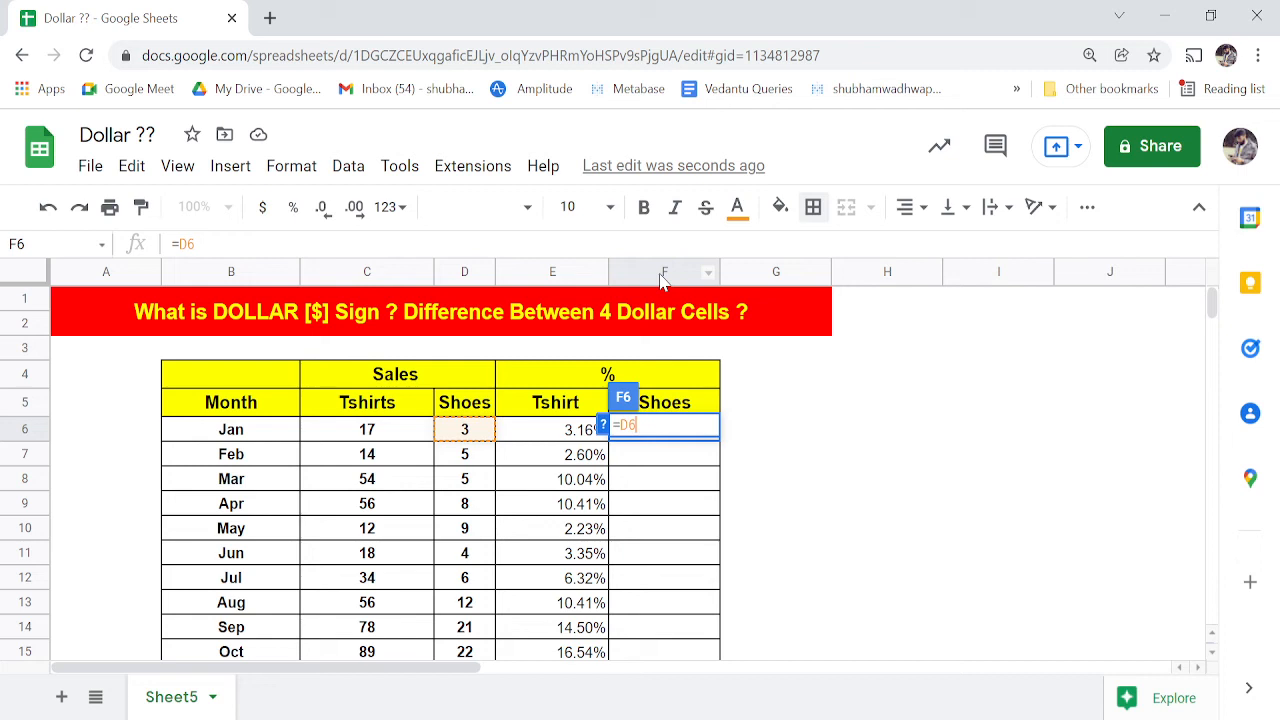
- Cycle D6's anchoring with F4 through $D$6 and D$6, ending at $D6
key("Left")
key("Left")
key("Right")
key("Left")
key("Right")
key("Right")
key("Left")
key("Right")
key("F4")
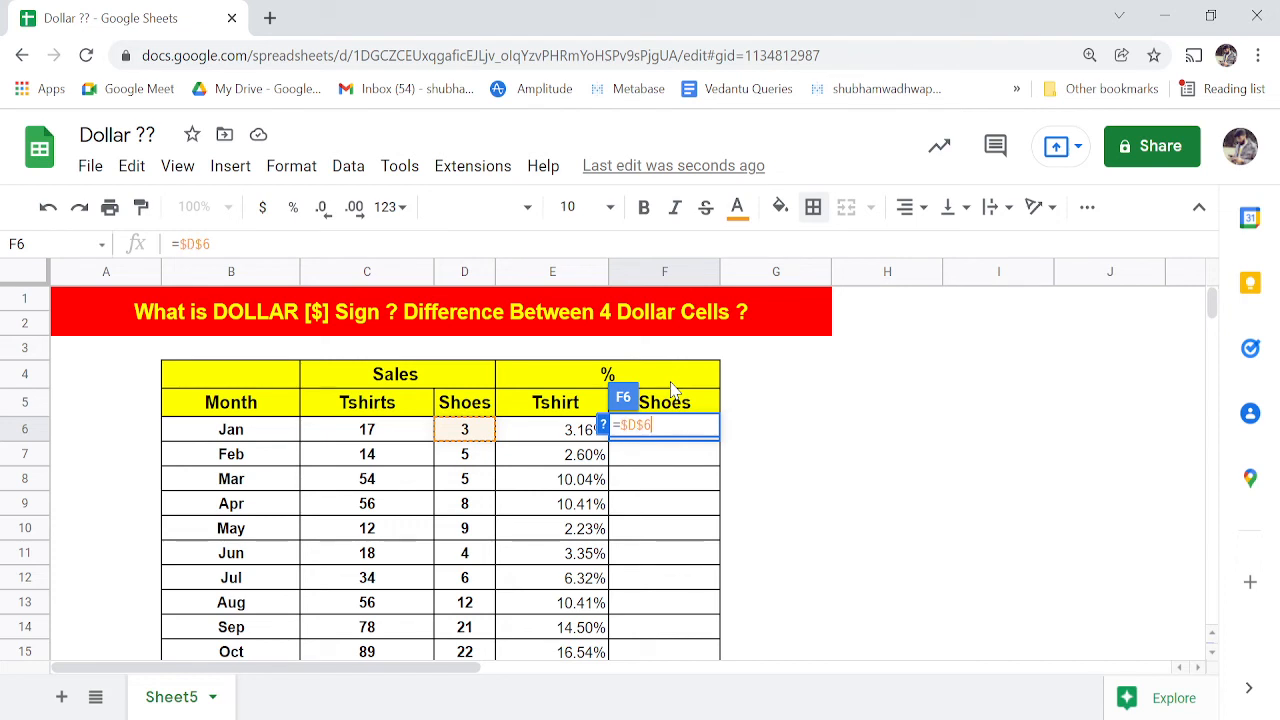
key("F4")
key("F4")
key("Left")
type("$")
key("F4")
key("F4")
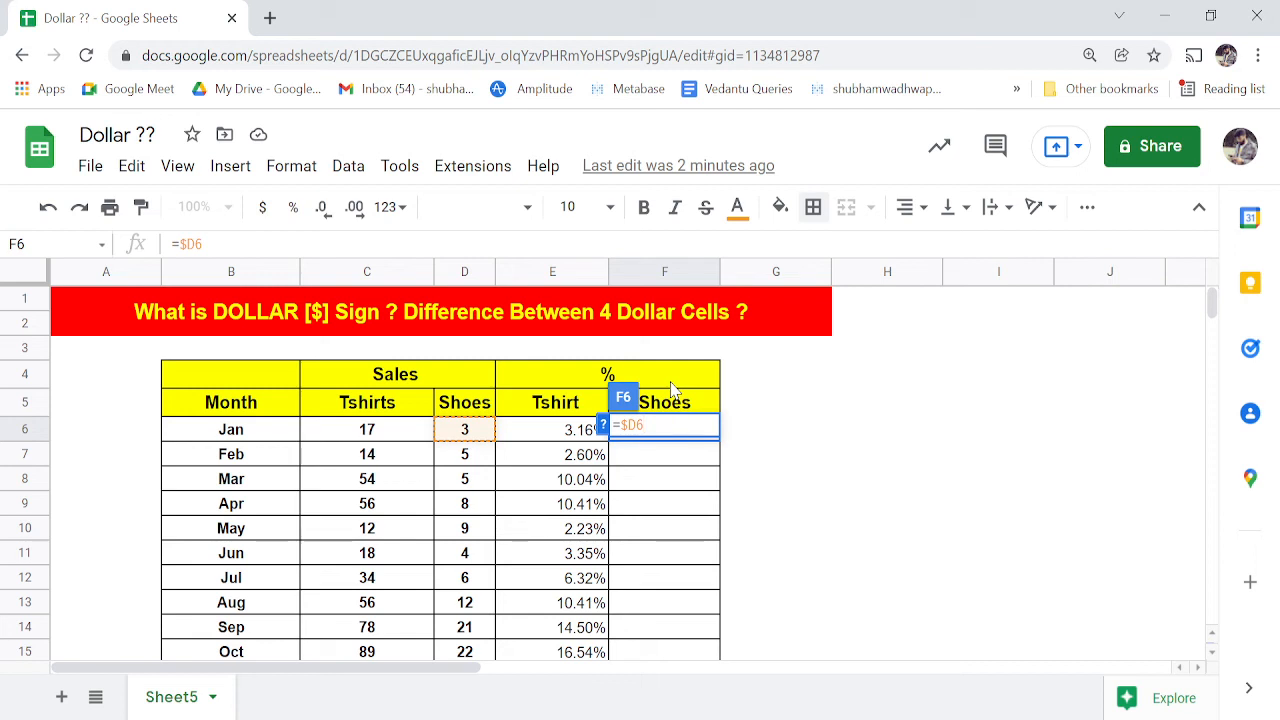
- Finish F6 by dividing by the Shoes total D18 locked with F4, showing 2.31%
type("/D6")
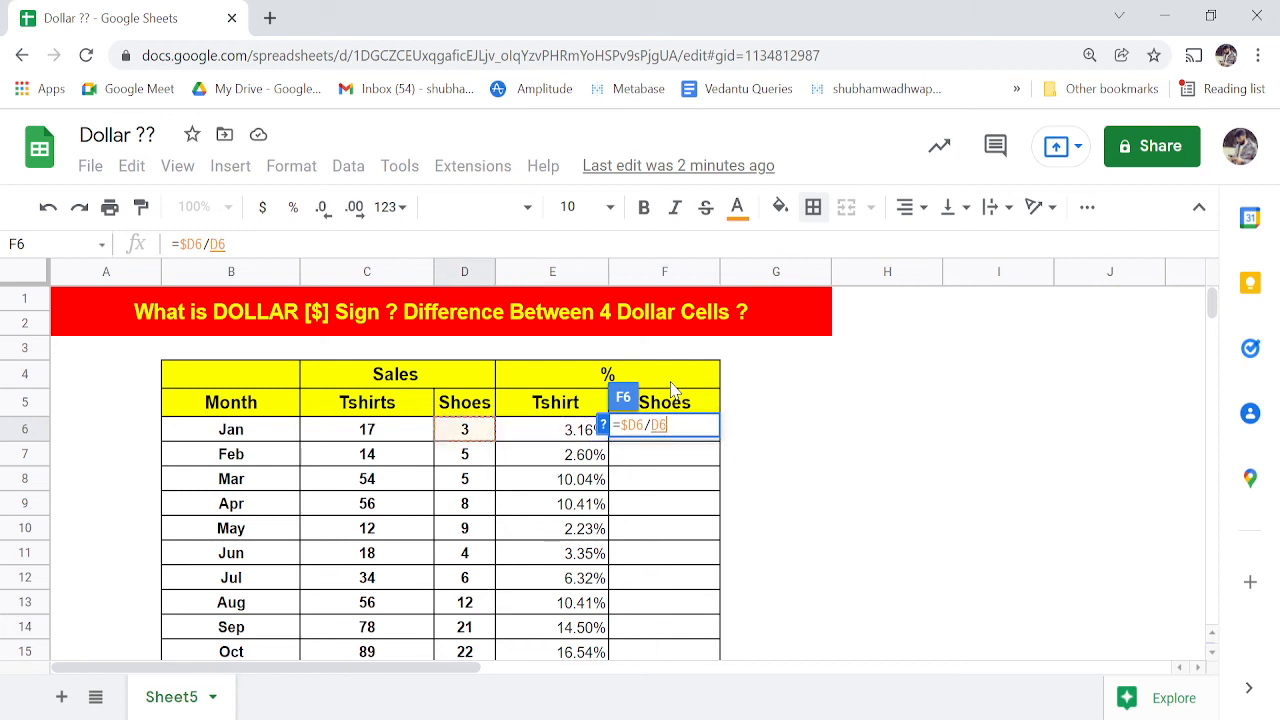
key("Down")
key("Down")
key("ctrl+Down")
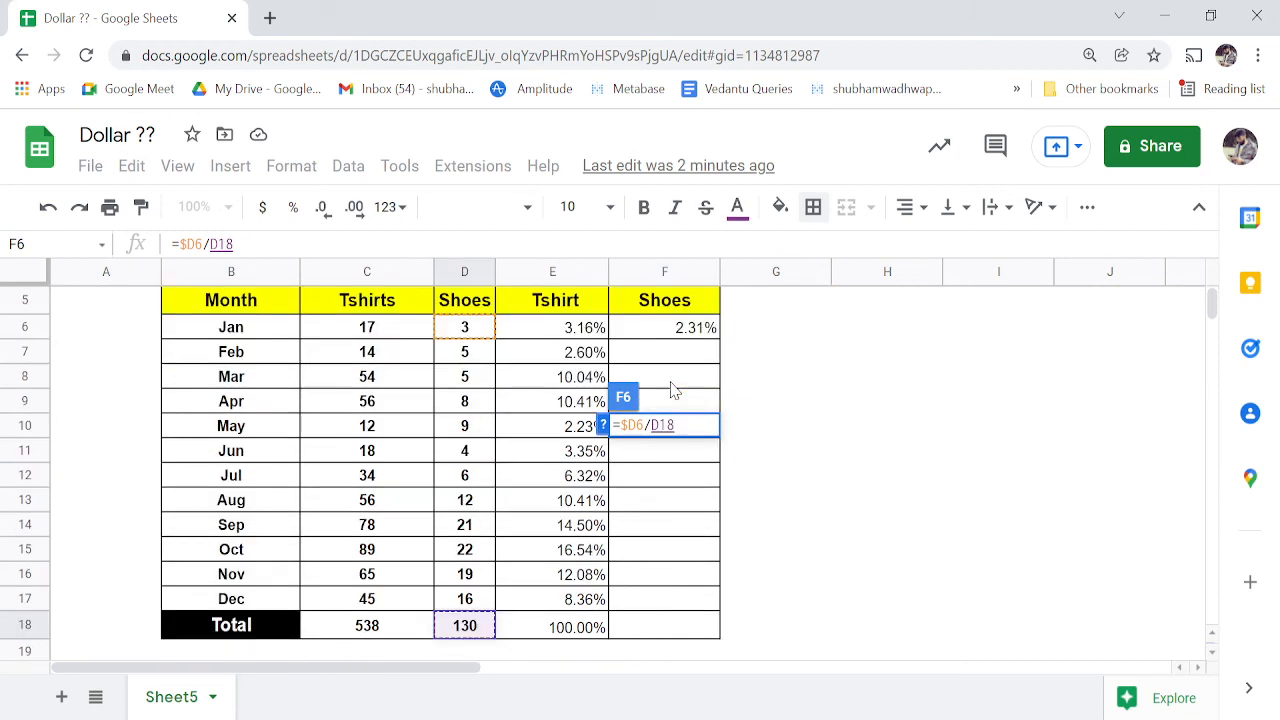
key("F4")
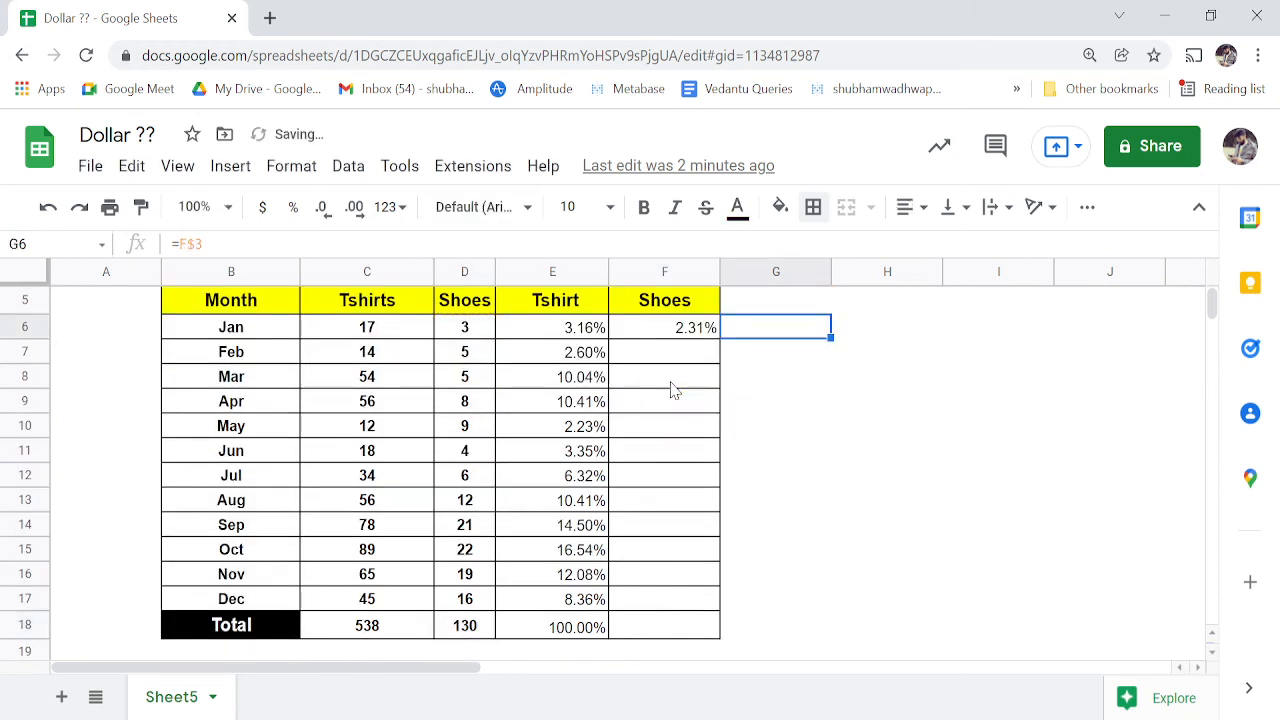
key("Tab")
- Go back to F6 and copy its Shoes % formula
key("ctrl+Up")
key("Down")
key("Left")
key("Left")
key("Left")
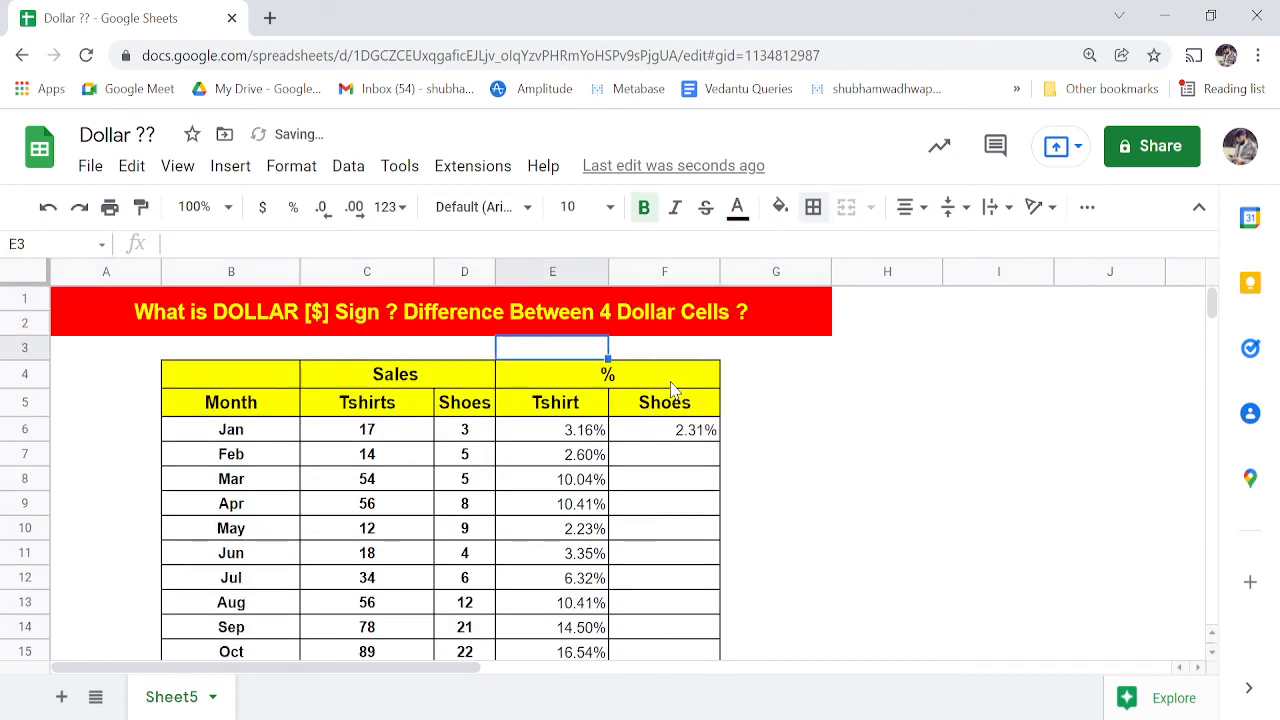
key("Right")
key("Down")
key("Down")
key("Down")
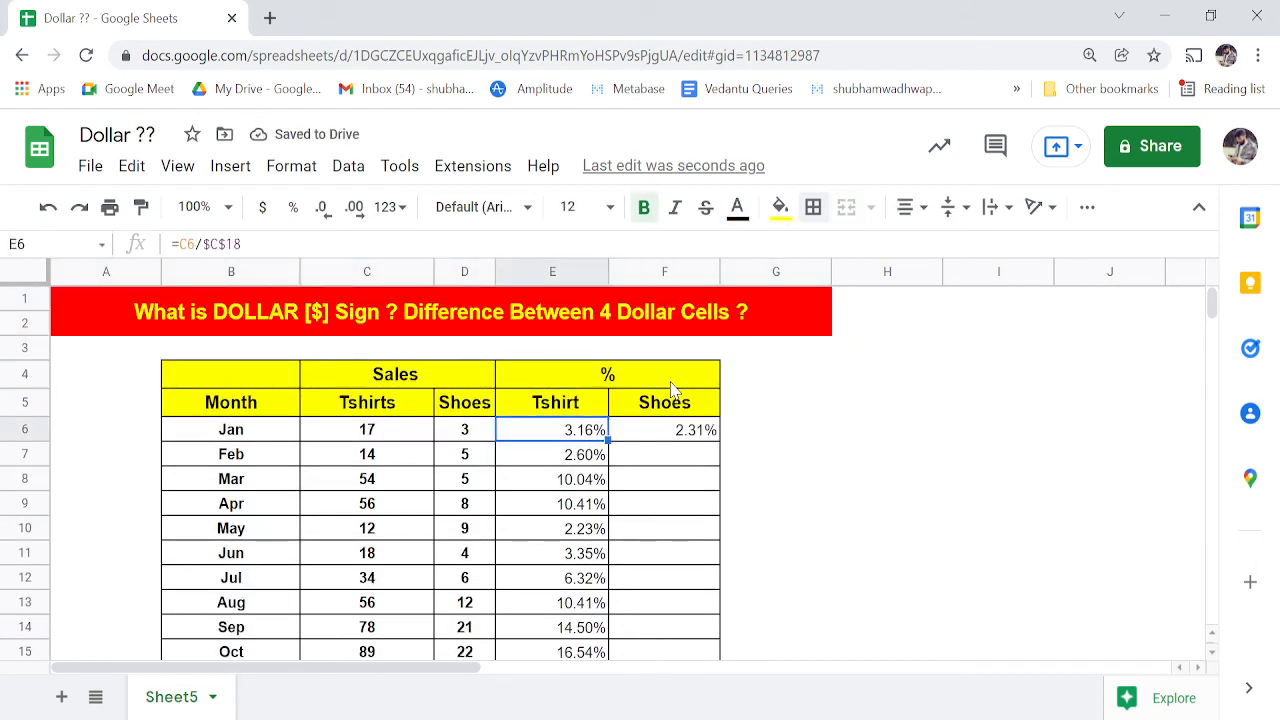
key("Right")
key("ctrl+c")
key("Down")
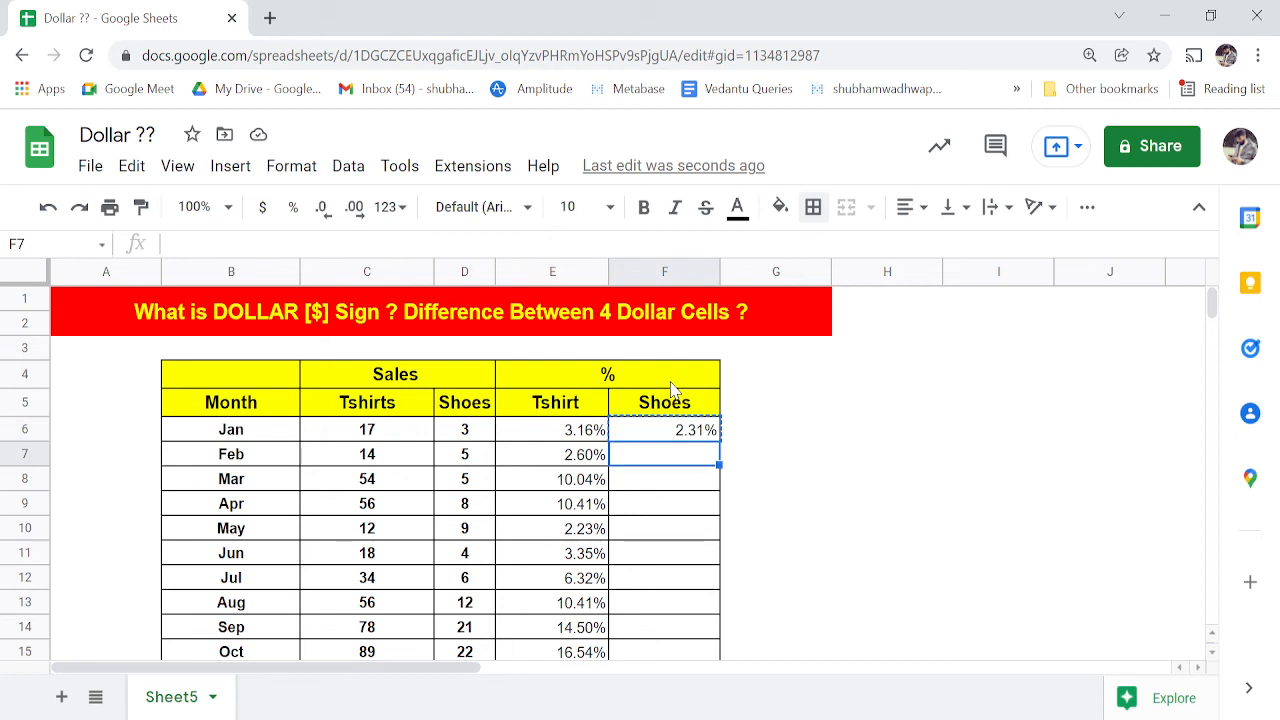
- Paste the Shoes % formula into F6:F17 for every month
key("Left")
key("ctrl+Down")
key("Up")
key("Right")
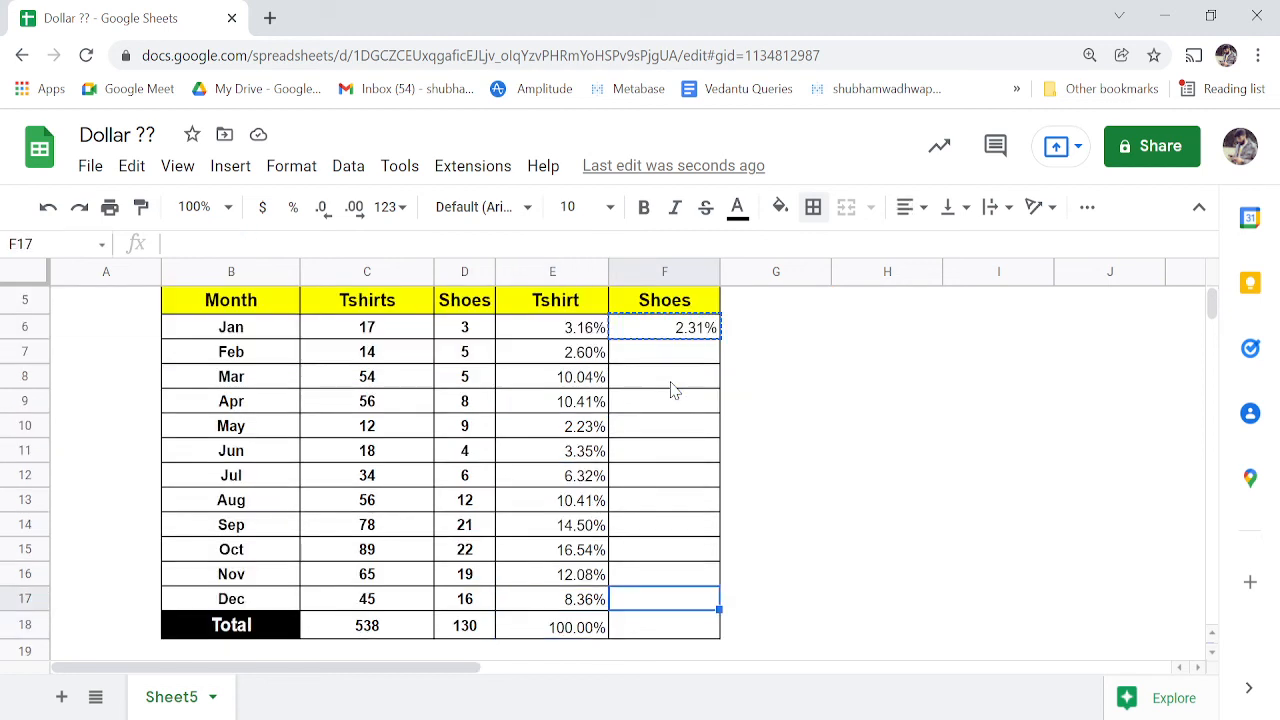
key("ctrl+shift+Up")
key("ctrl+v")
key("Right")
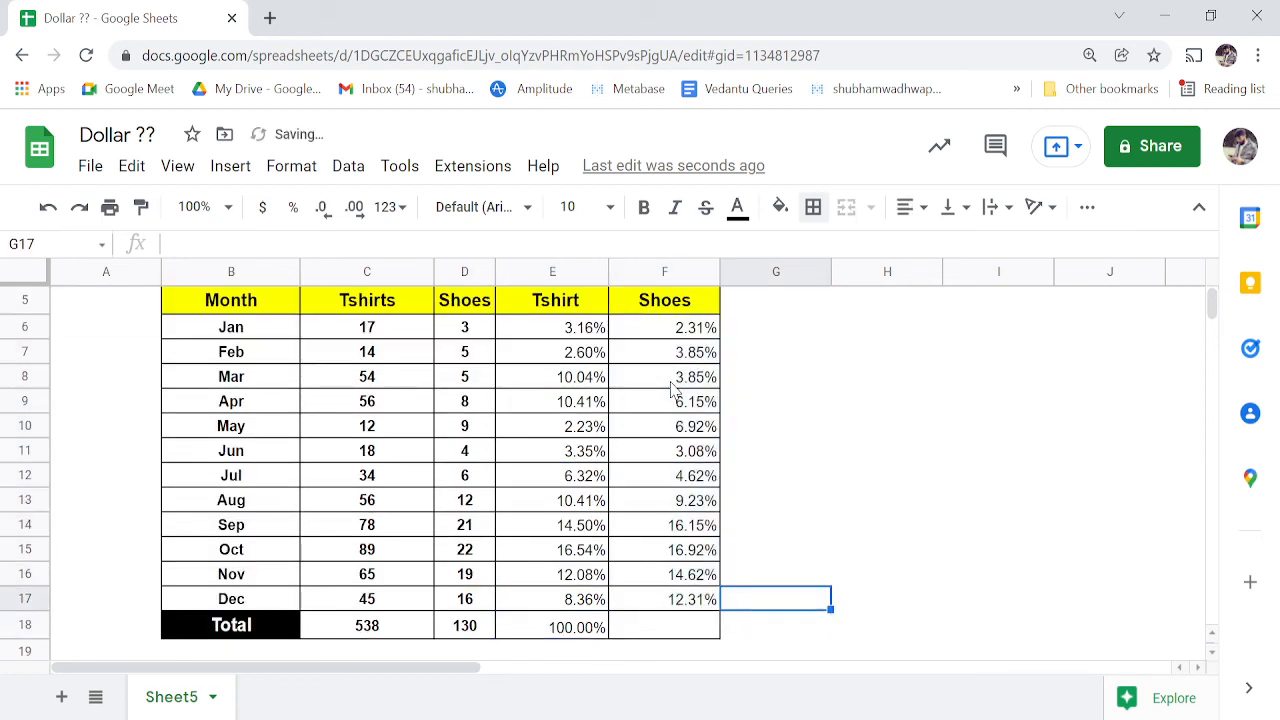
- Total the Shoes % column in F18 with =SUM(F6:F17), giving 100.00%
key("Left")
key("Up")
key("Up")
key("Up")
key("Down")
key("Down")
key("Down")
key("Down")
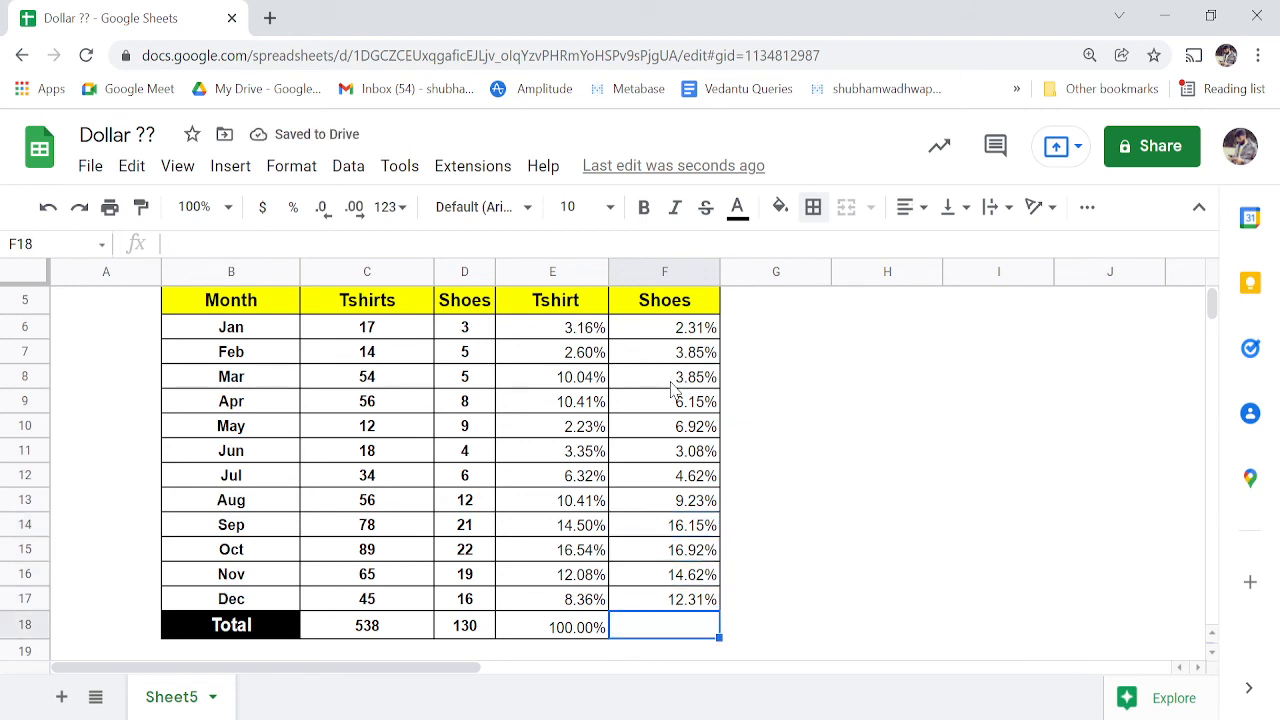
type("=sum")
key("Tab")
key("Up")
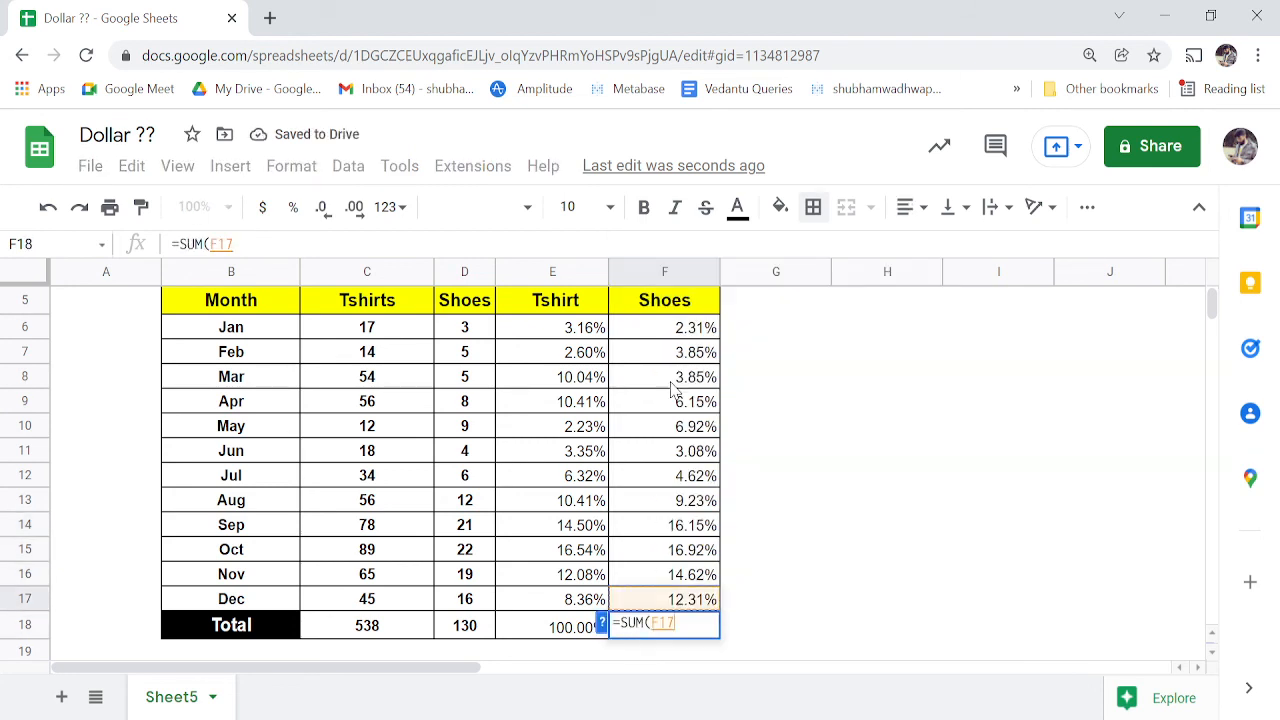
key("ctrl+Up")
key("Down")
key("ctrl+shift+Down")
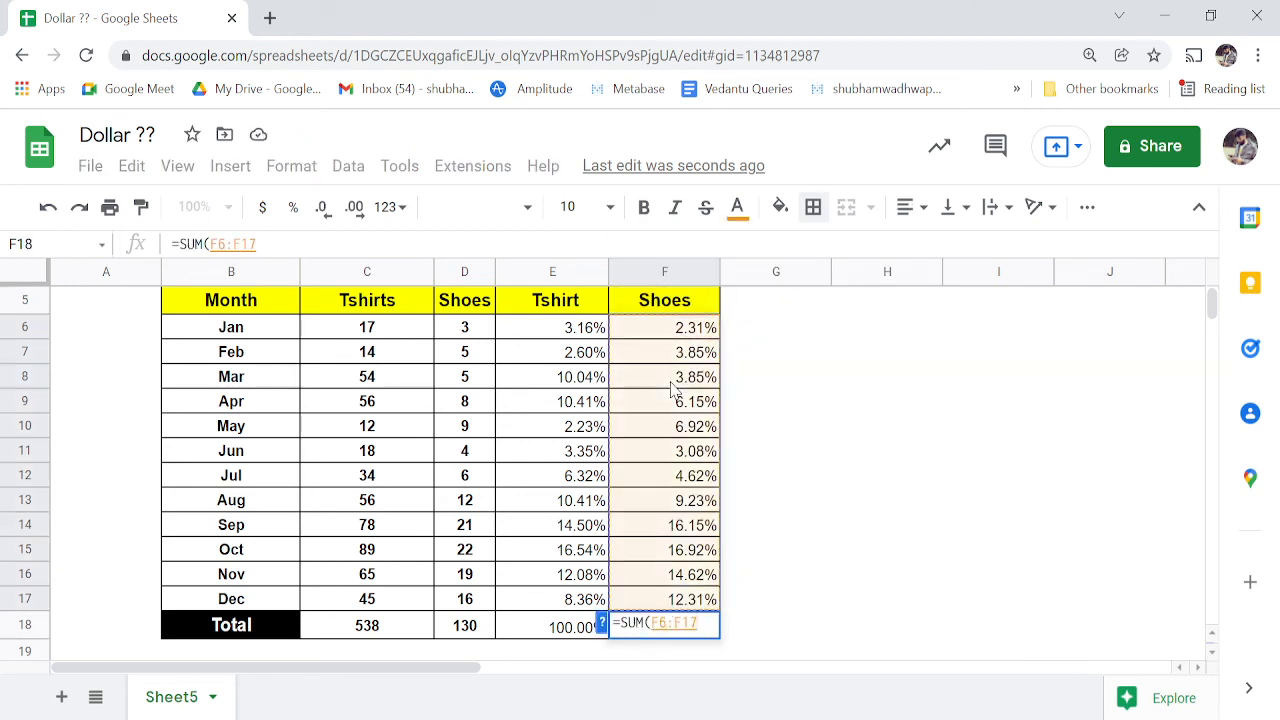
key("Return")
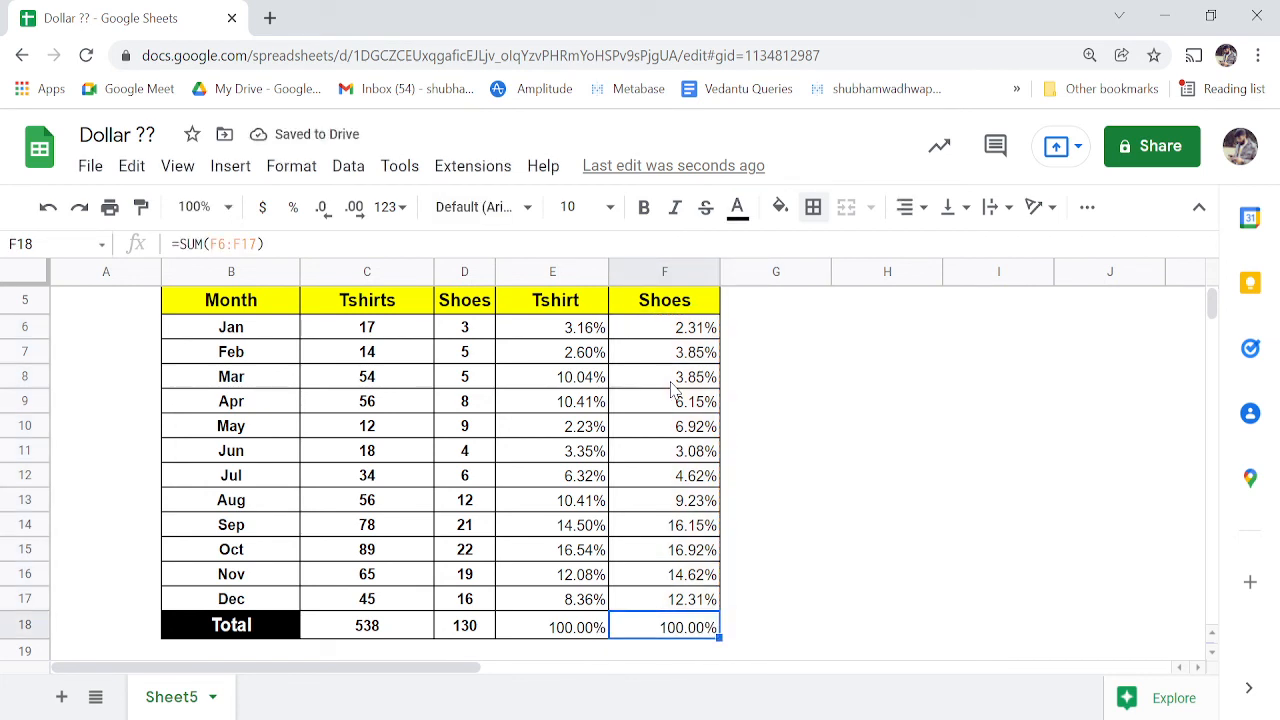
key("Right")
key("Right")
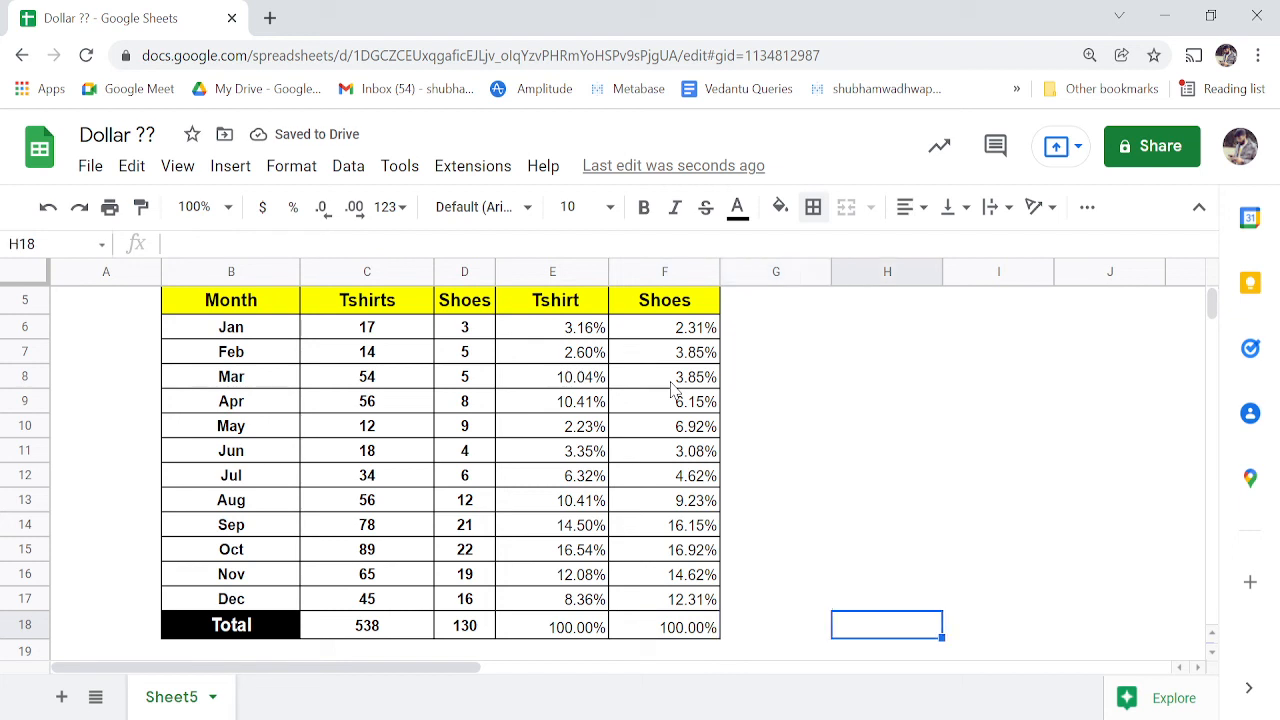
key("Left")
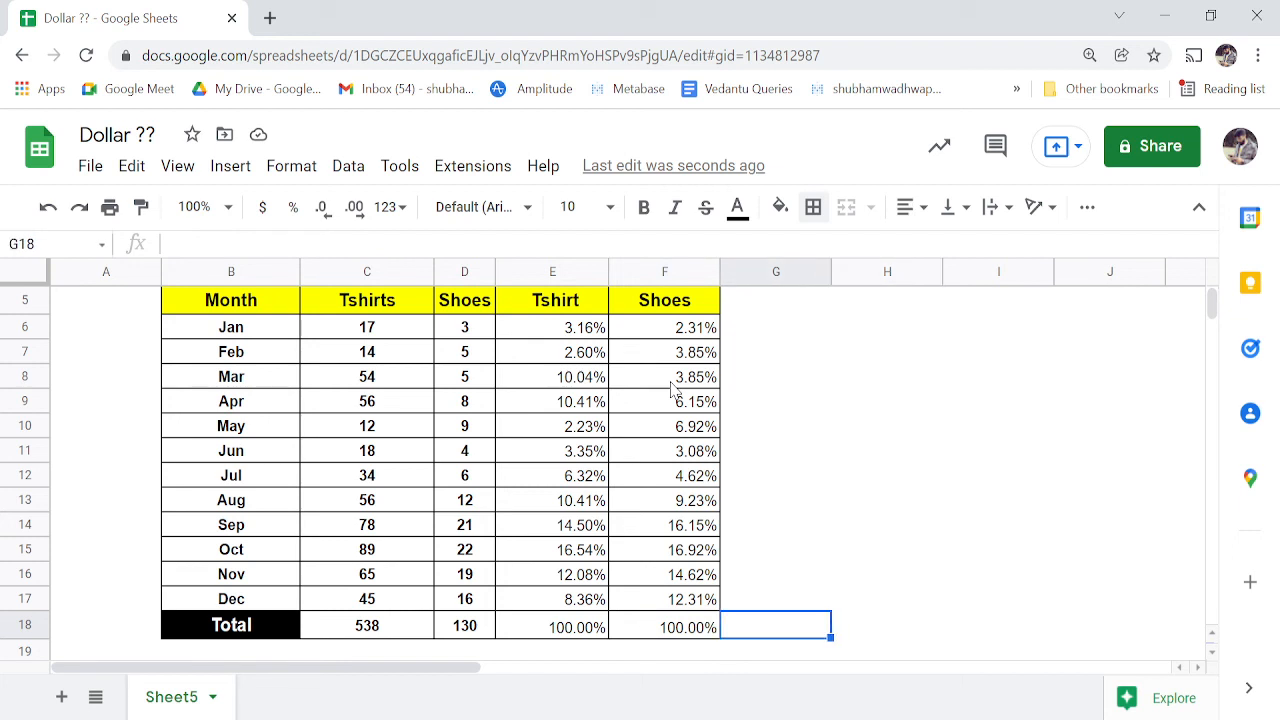
- Enter 'F4' in G18 and the heading 'Note' in G17, zooming the page out
type("F4")
key("Tab")
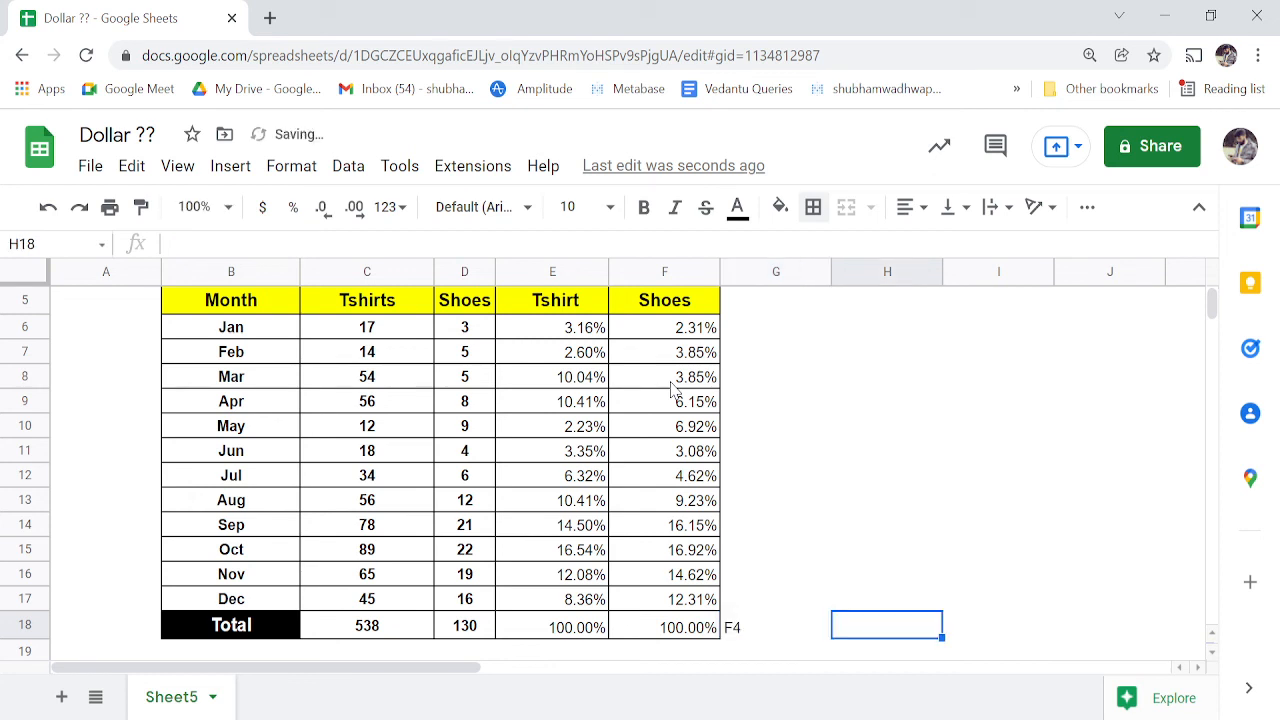
key("Left")
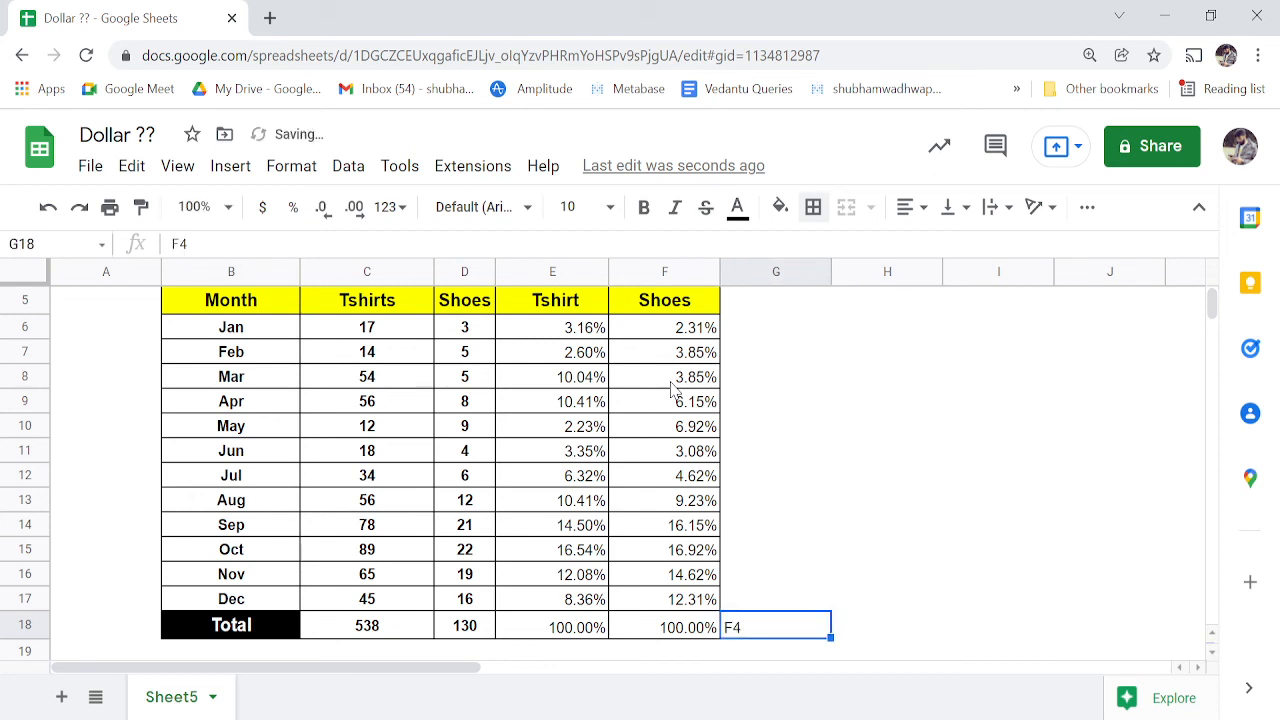
key("ctrl+minus")
key("Up")
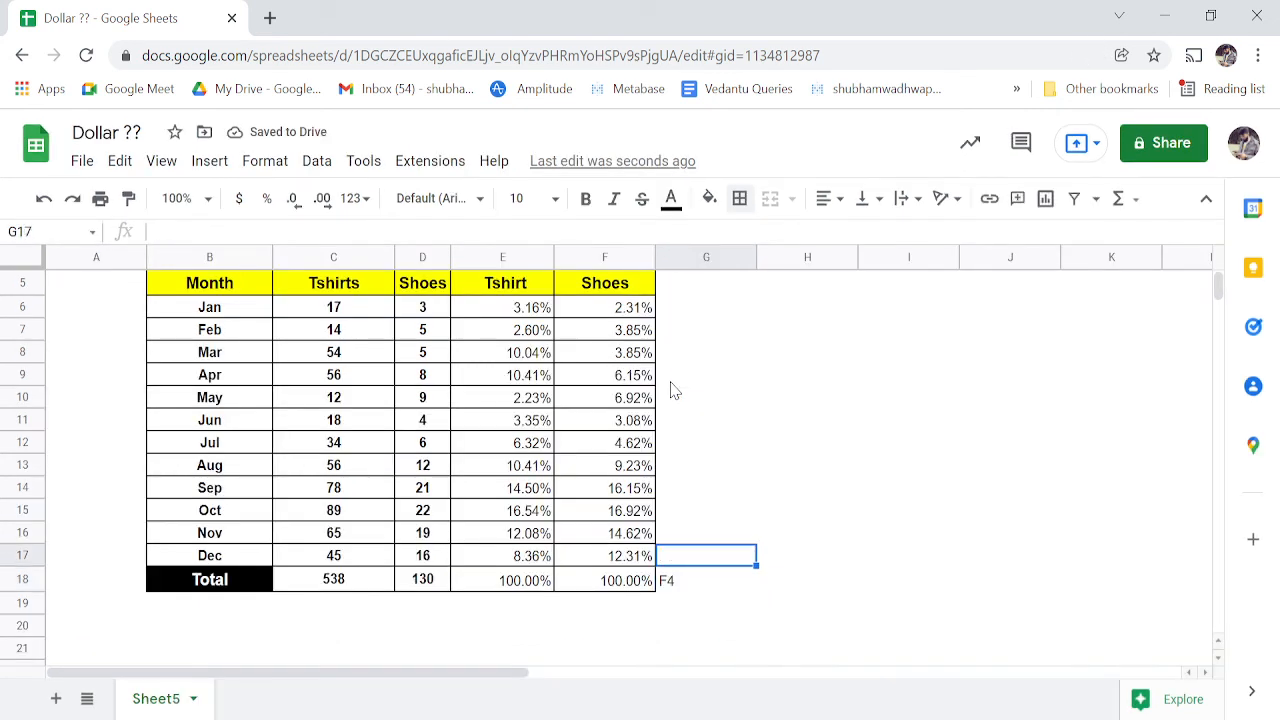
type("Note")
key("Tab")
key("Left")
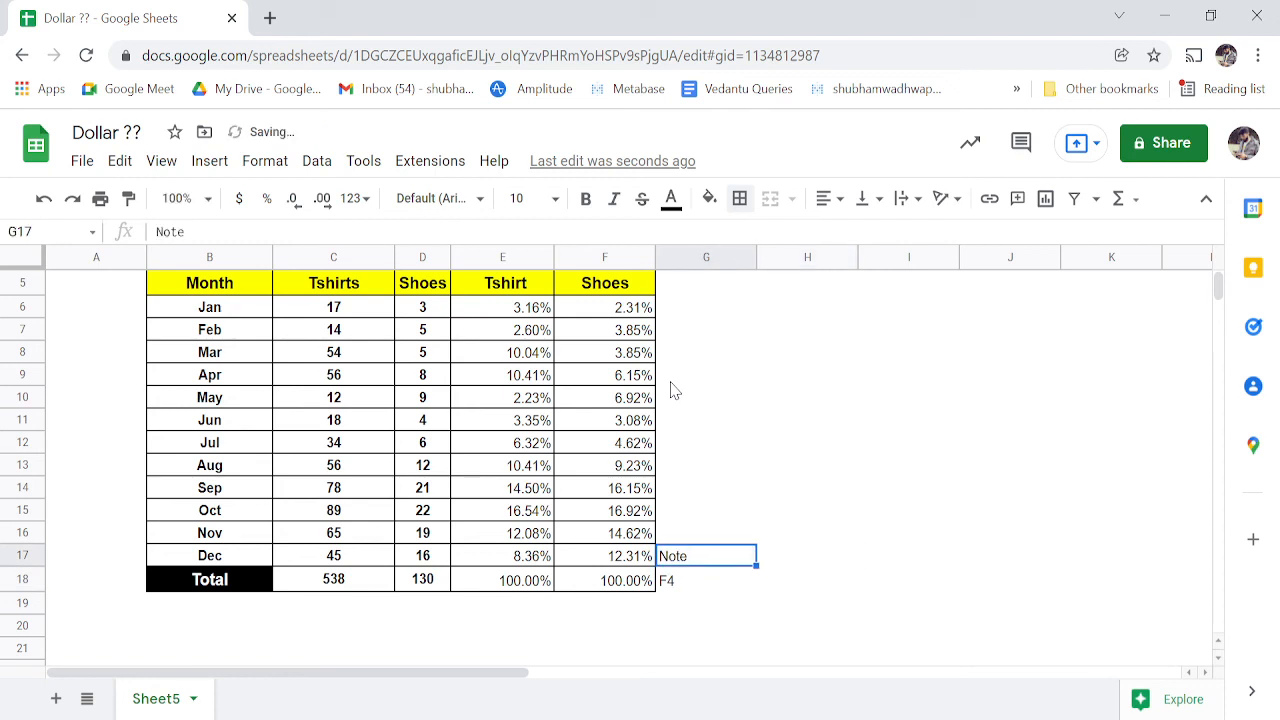
key("Down")
- Change G18 to '1 Time F4' with 'Both Lock' in H18, and add '2 Time F4' in G19
key("F2")
key("Home")
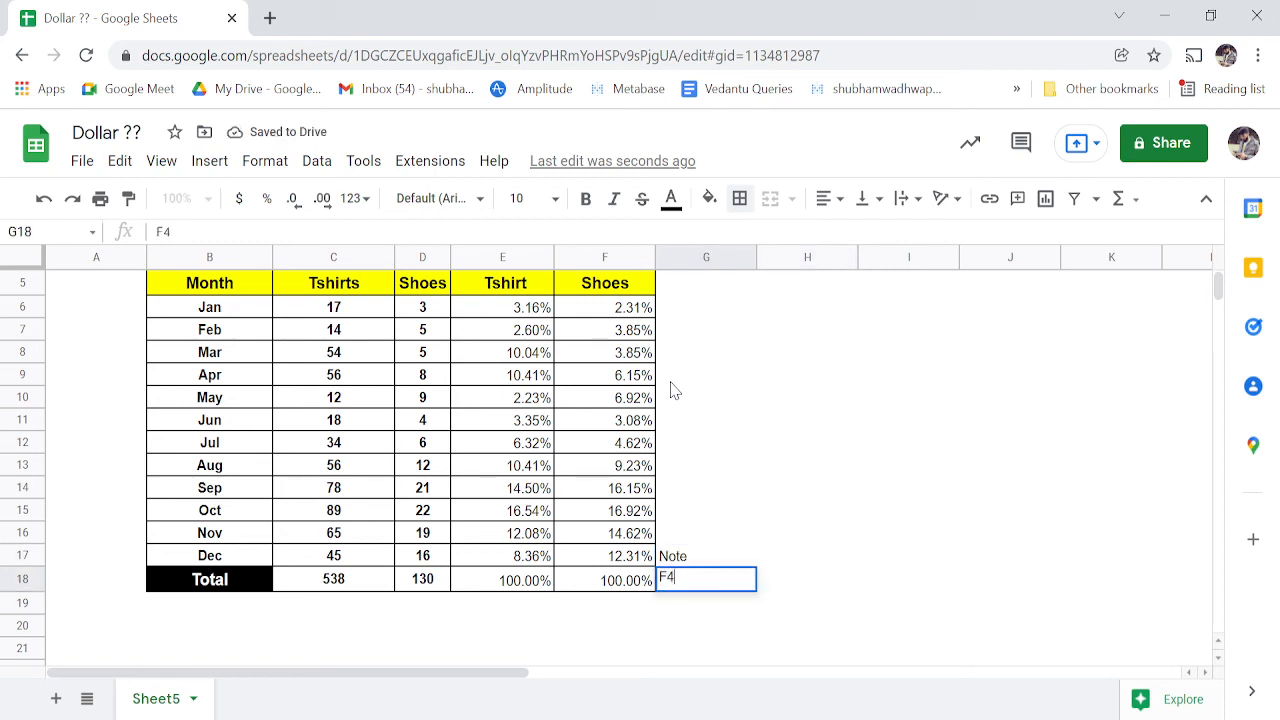
type("1")
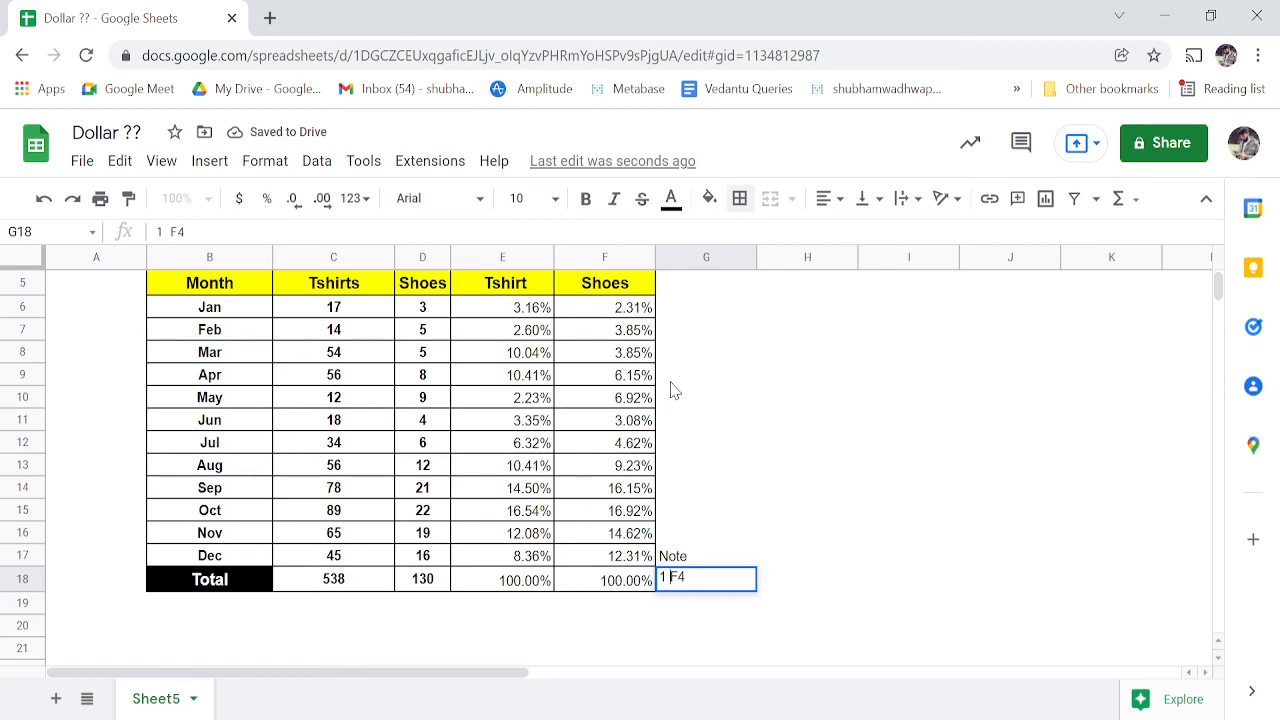
type(" Time")
key("Tab")
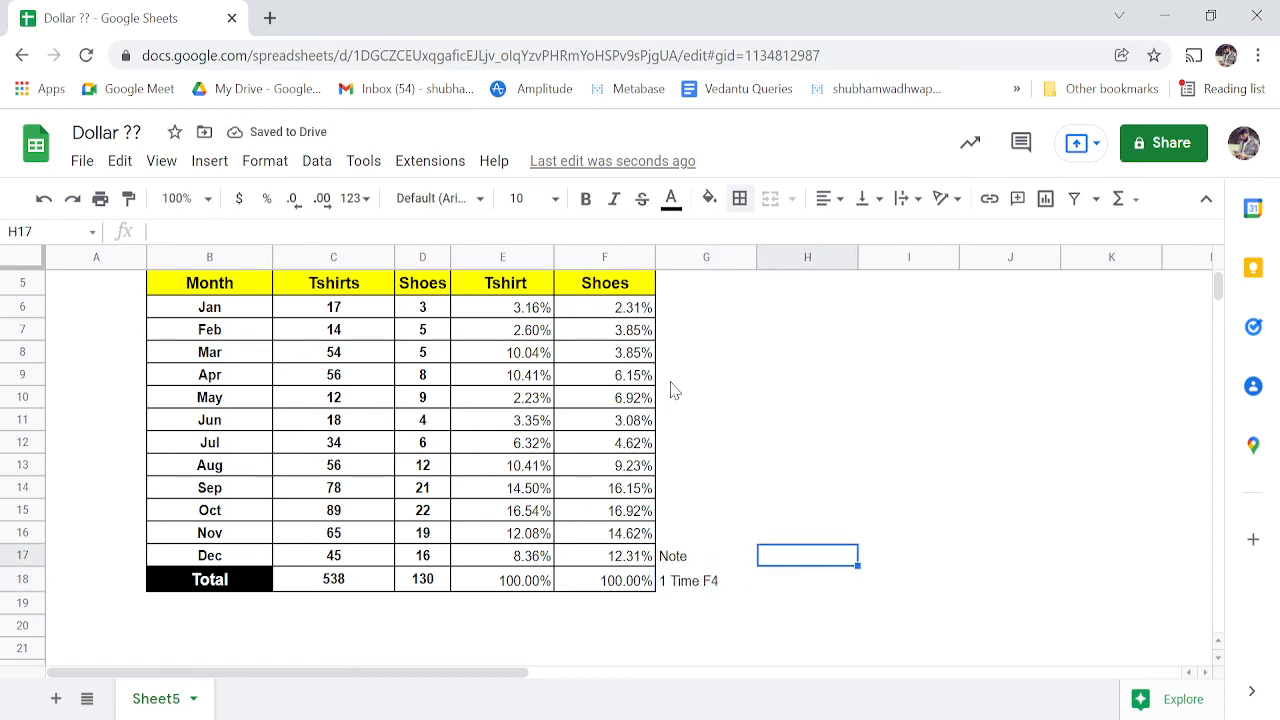
type("Bot")
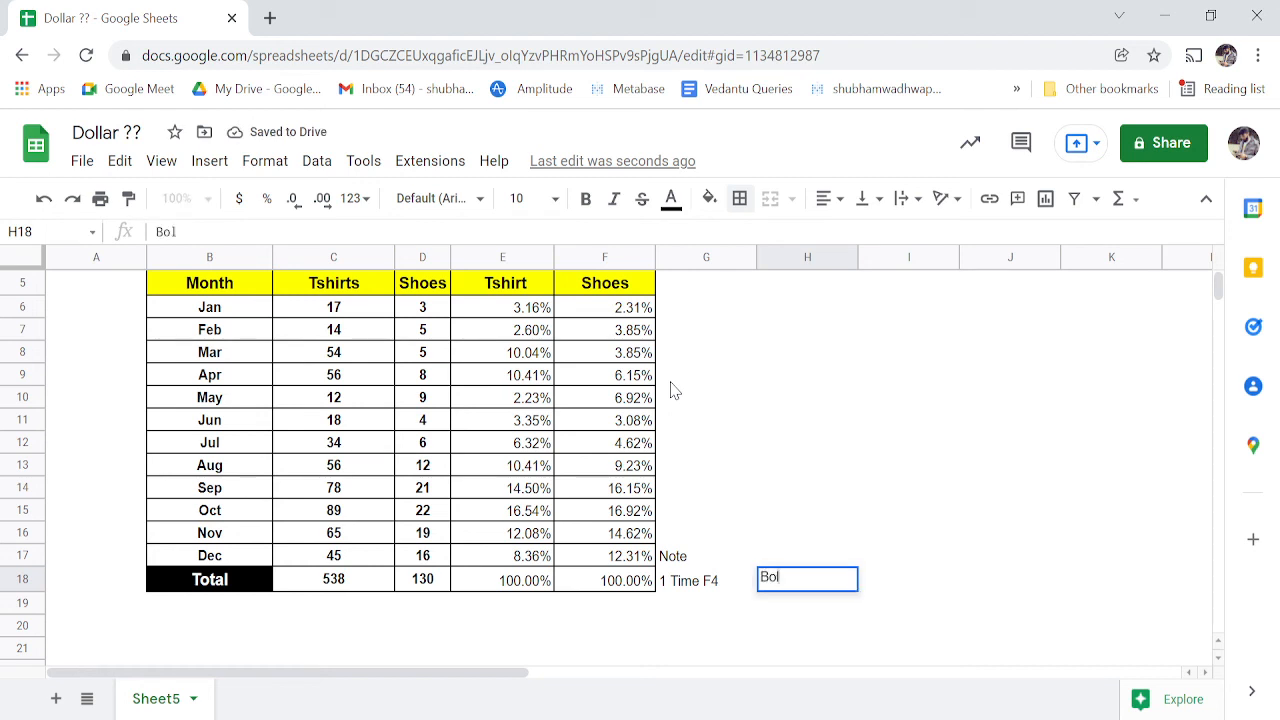
key("BackSpace")
key("BackSpace")
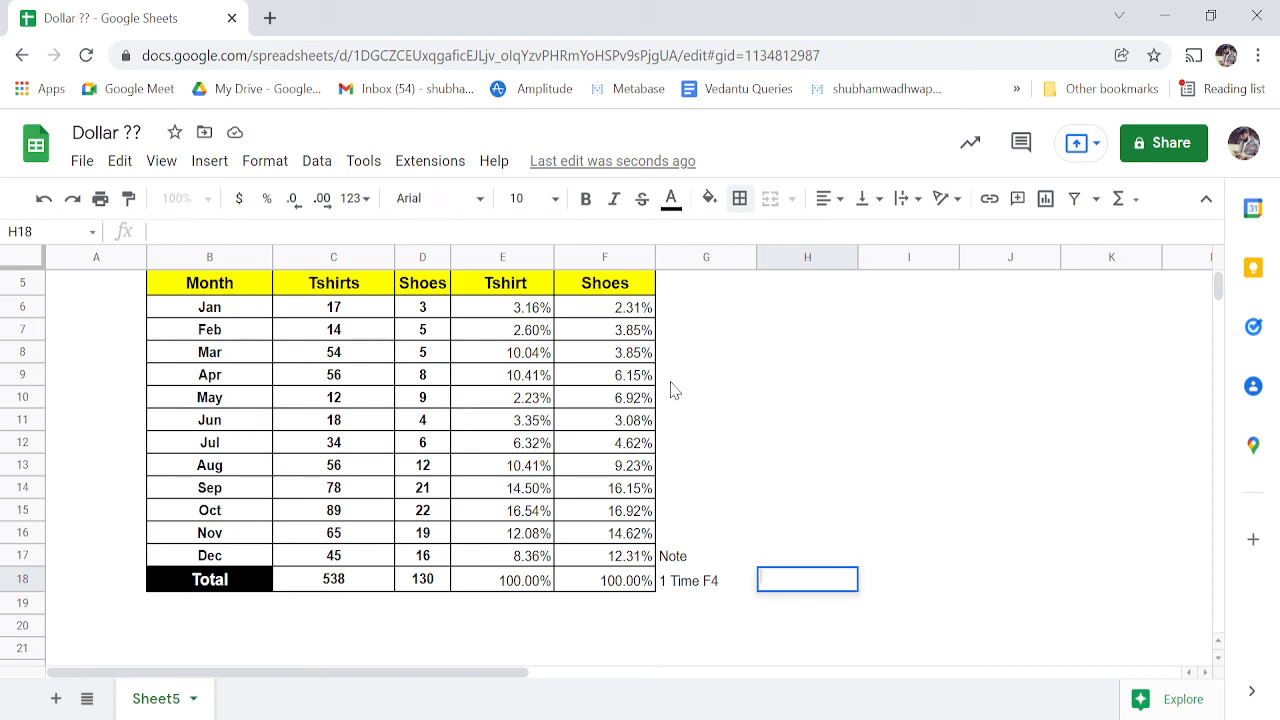
type("Both Lock")
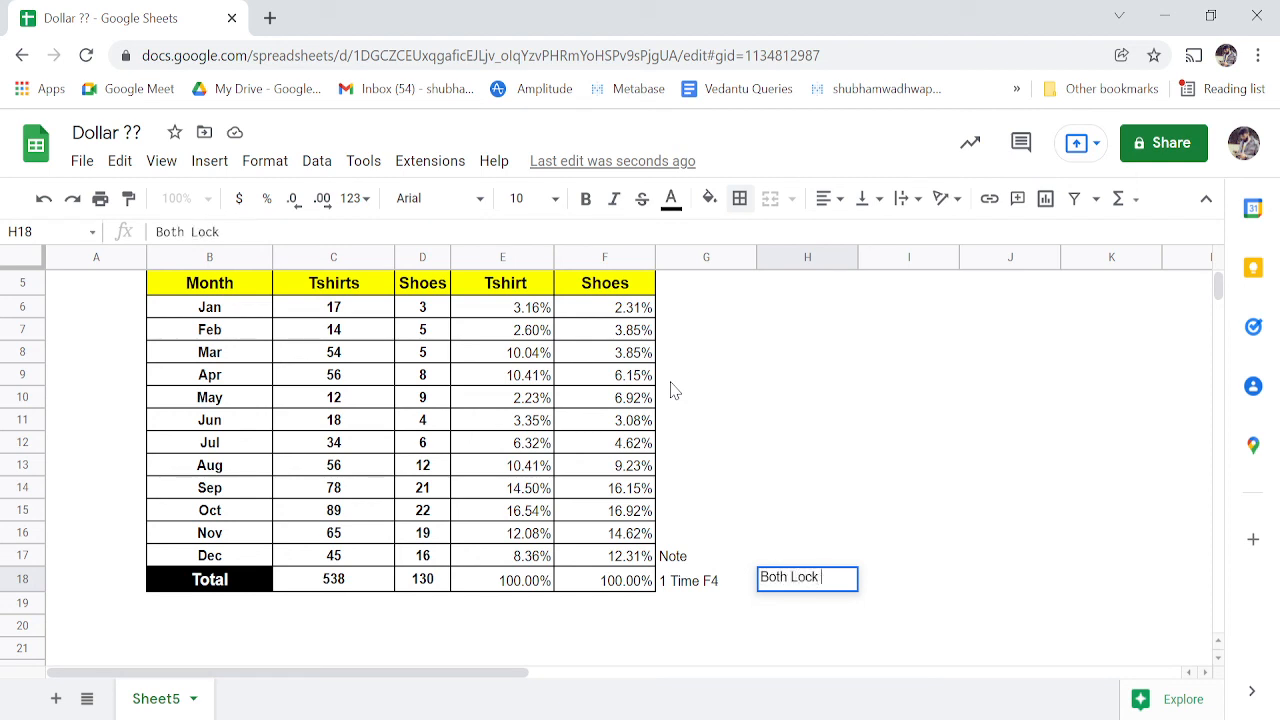
key("Tab")
key("Left")
key("Left")
key("Down")
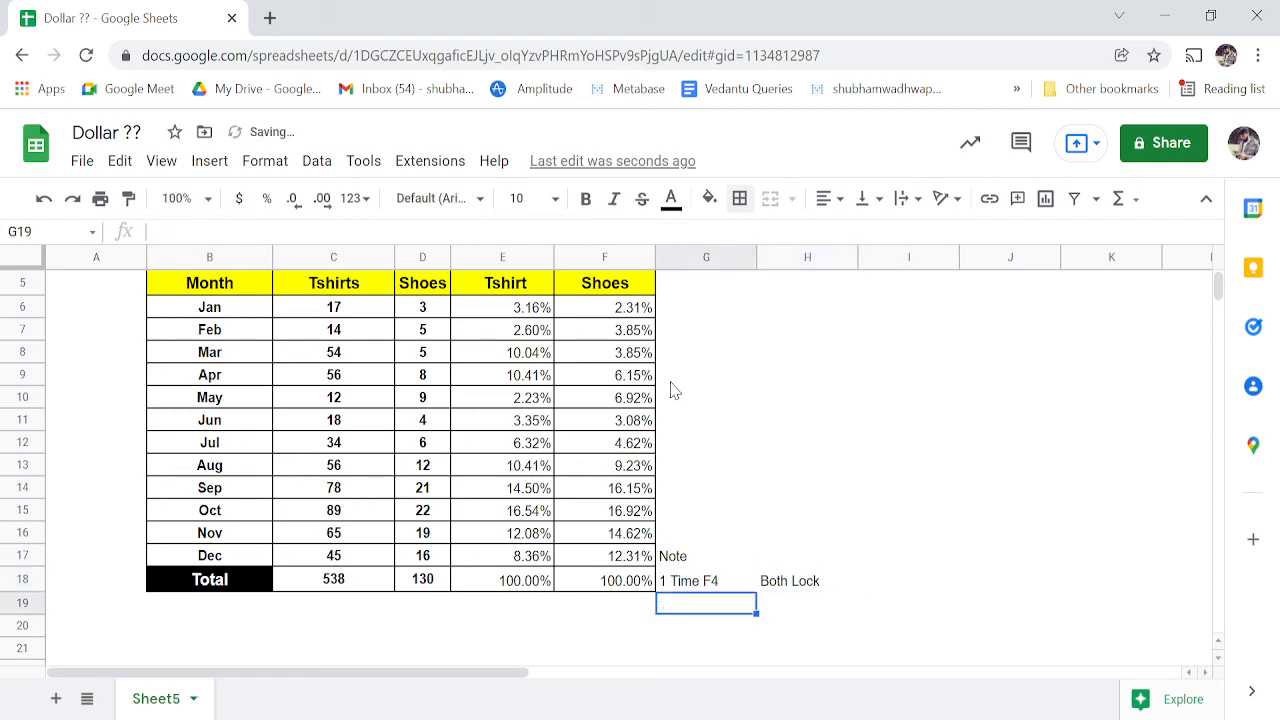
type("2 Time ")
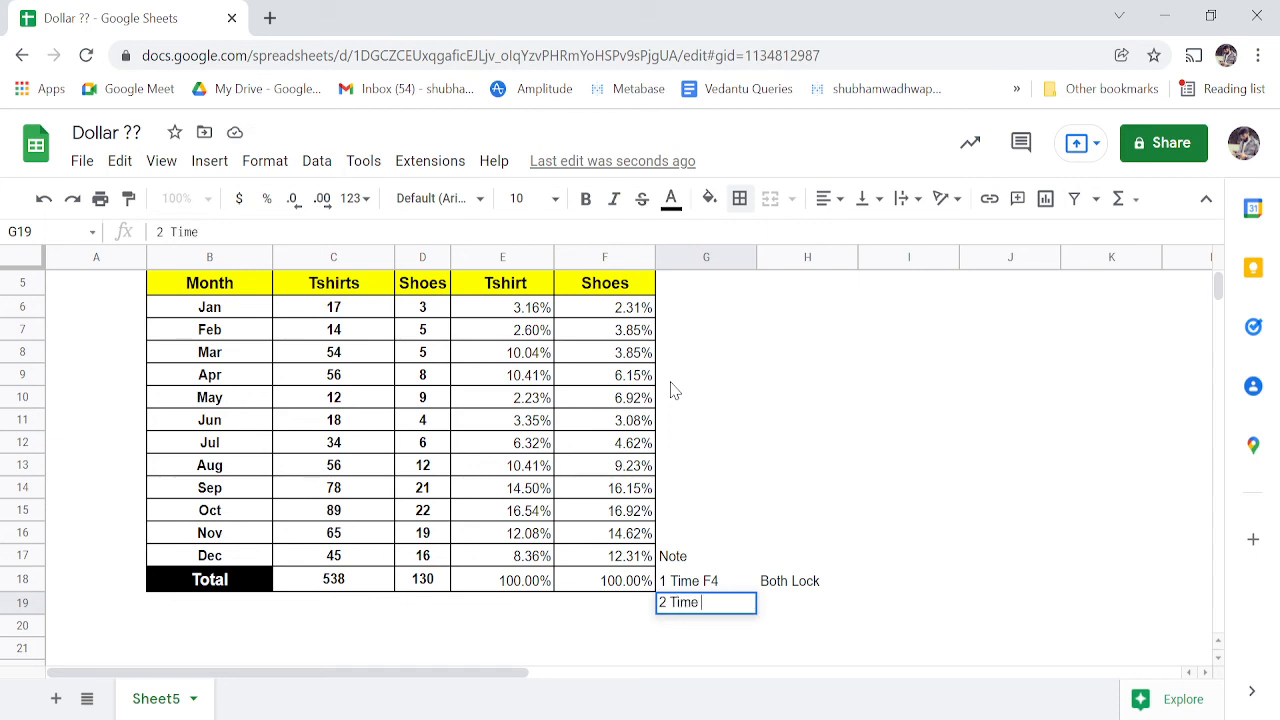
type("F4")
key("Tab")
- Build a test formula =G15 in H15 and cycle it with F4 to =G$15
key("Up")
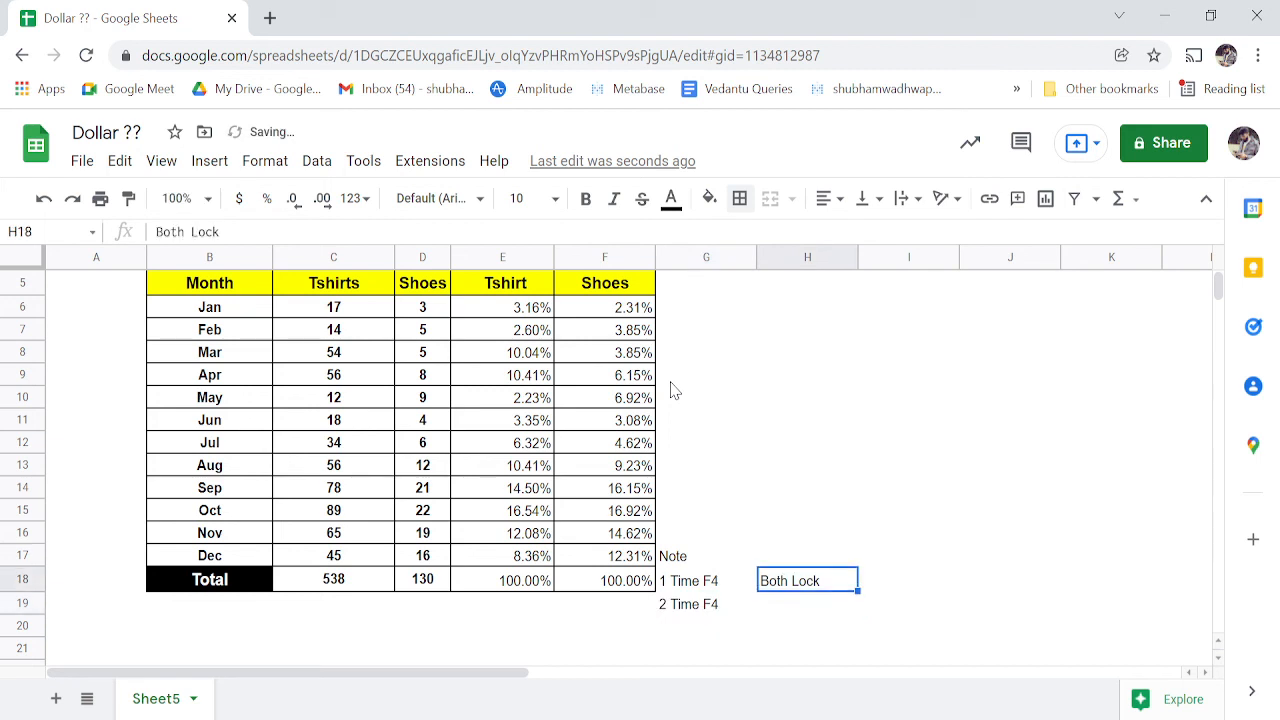
key("Up")
key("Up")
key("Up")
type("=")
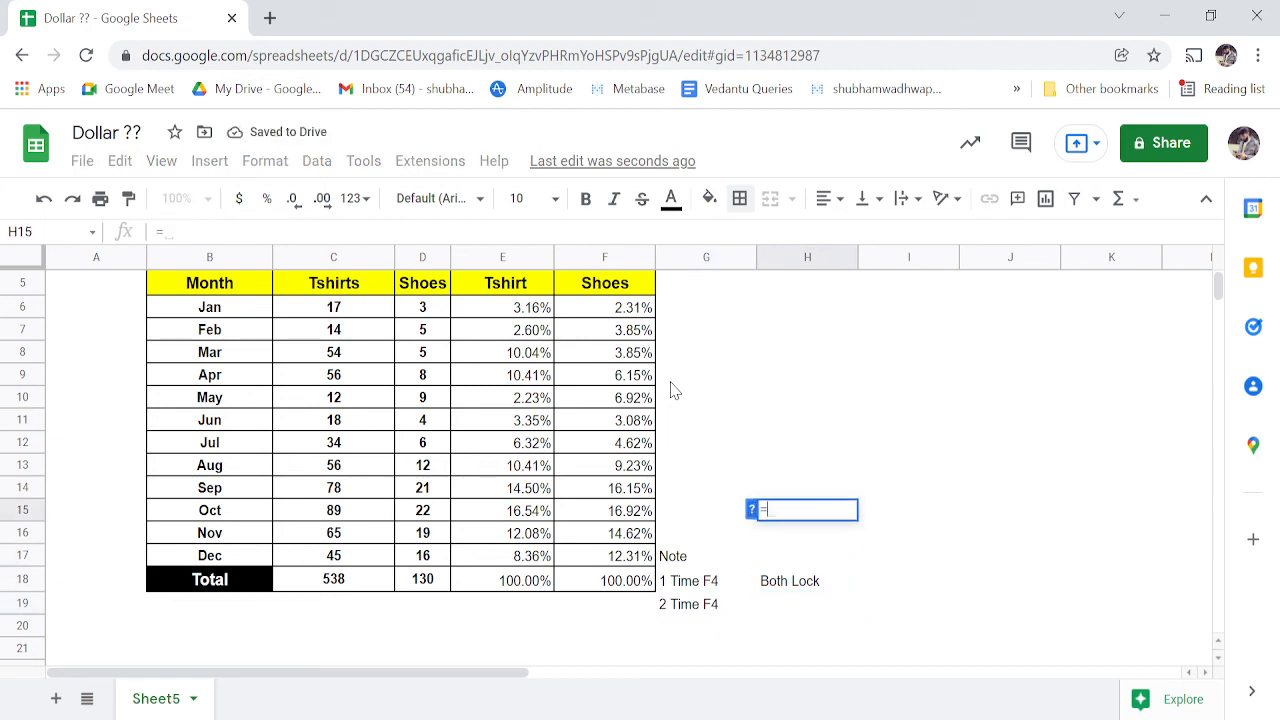
key("Left")
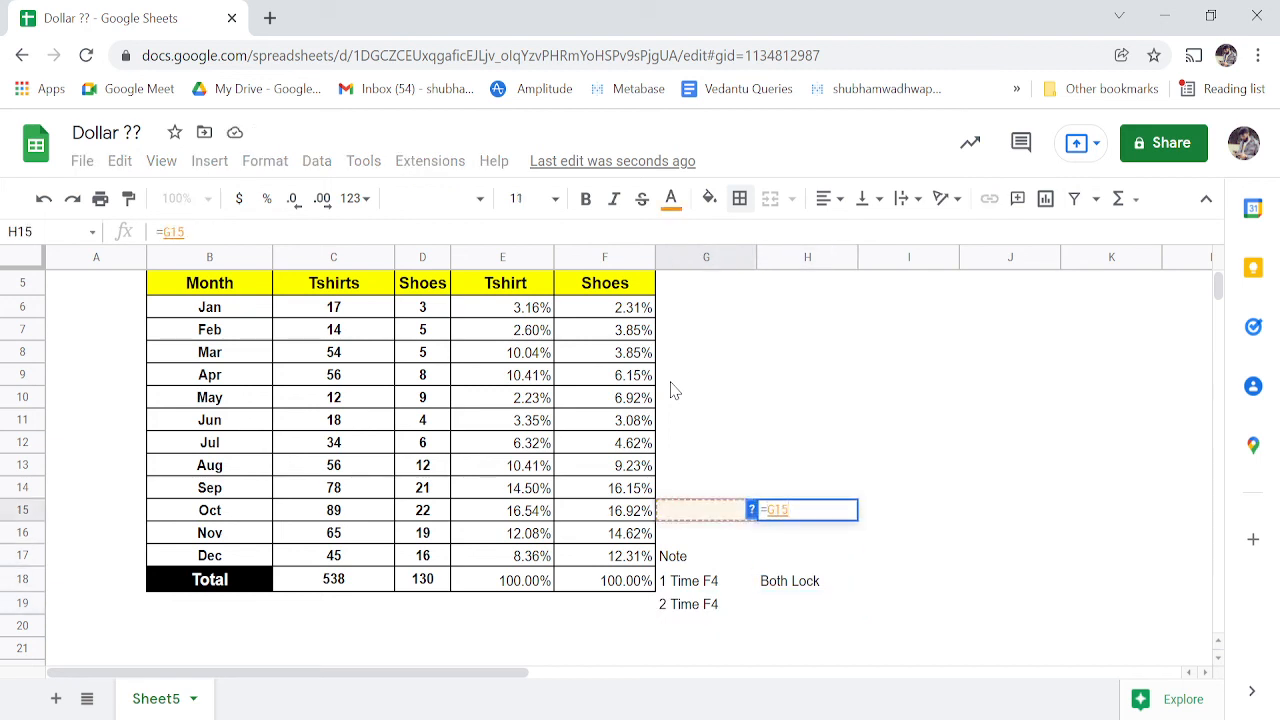
key("Tab")
key("Left")
key("F2")
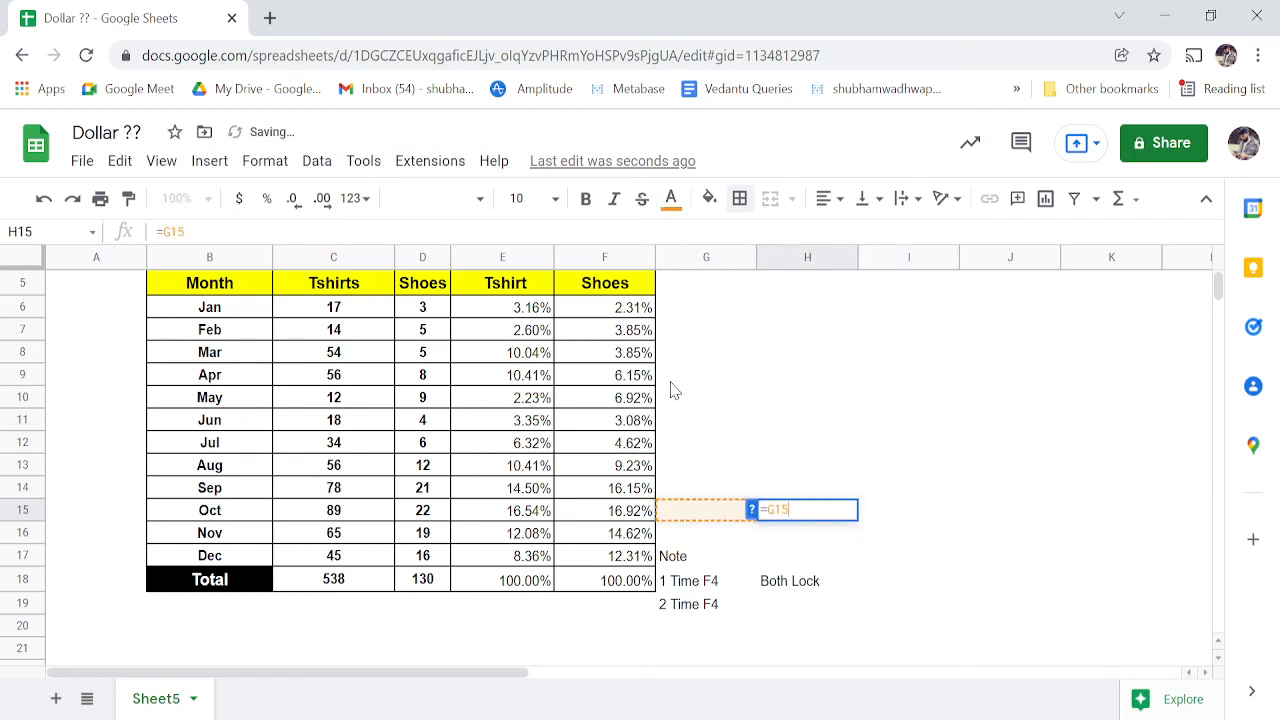
key("F4")
key("F4")
- Discard the H15 test formula and enter 'Row Lock' in H19 beside 2 Time F4
key("Escape")
key("Left")
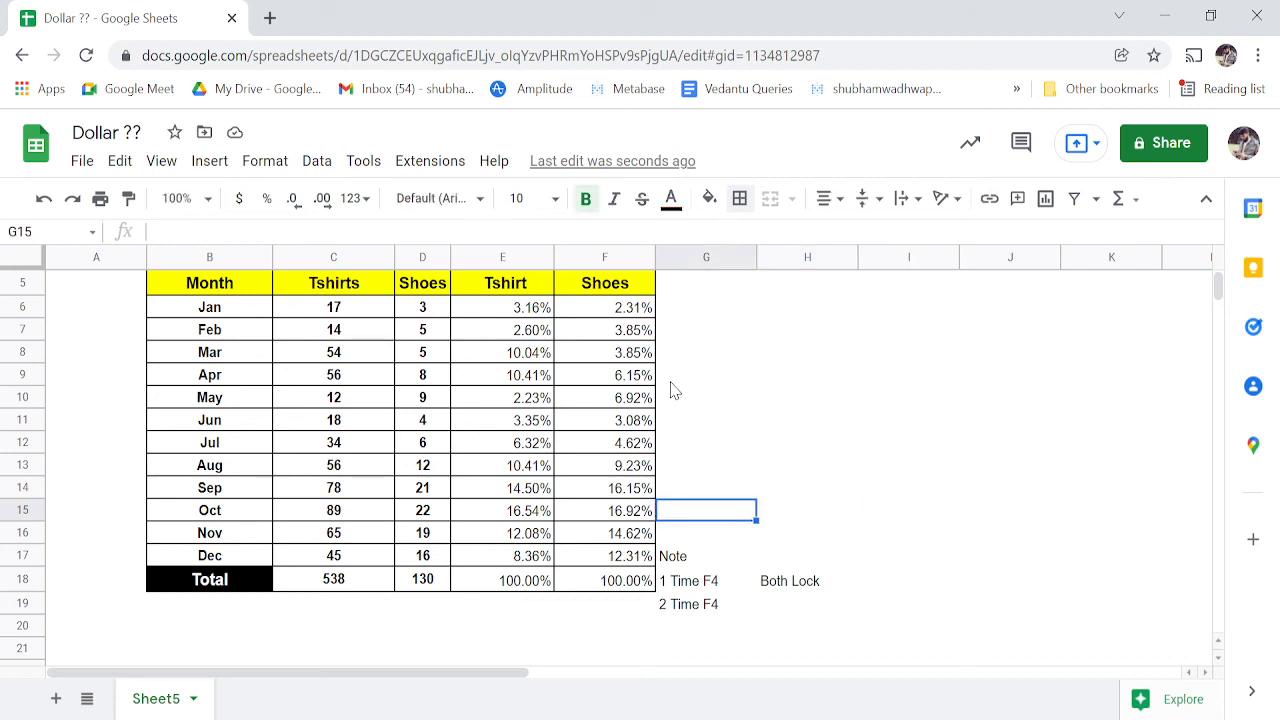
key("Down")
key("Down")
key("Down")
key("Down")
key("Right")
type("R")
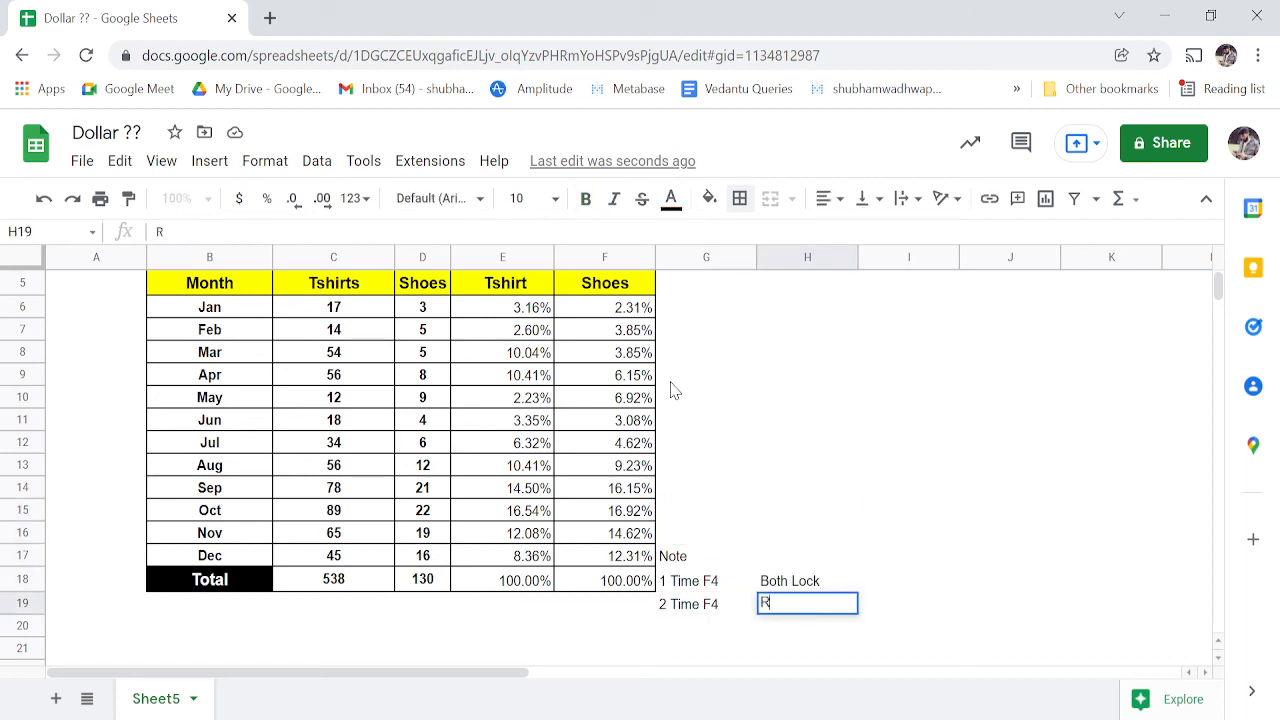
type("ow Lock")
key("Right")
key("Left")
key("Left")
key("Left")
key("Right")
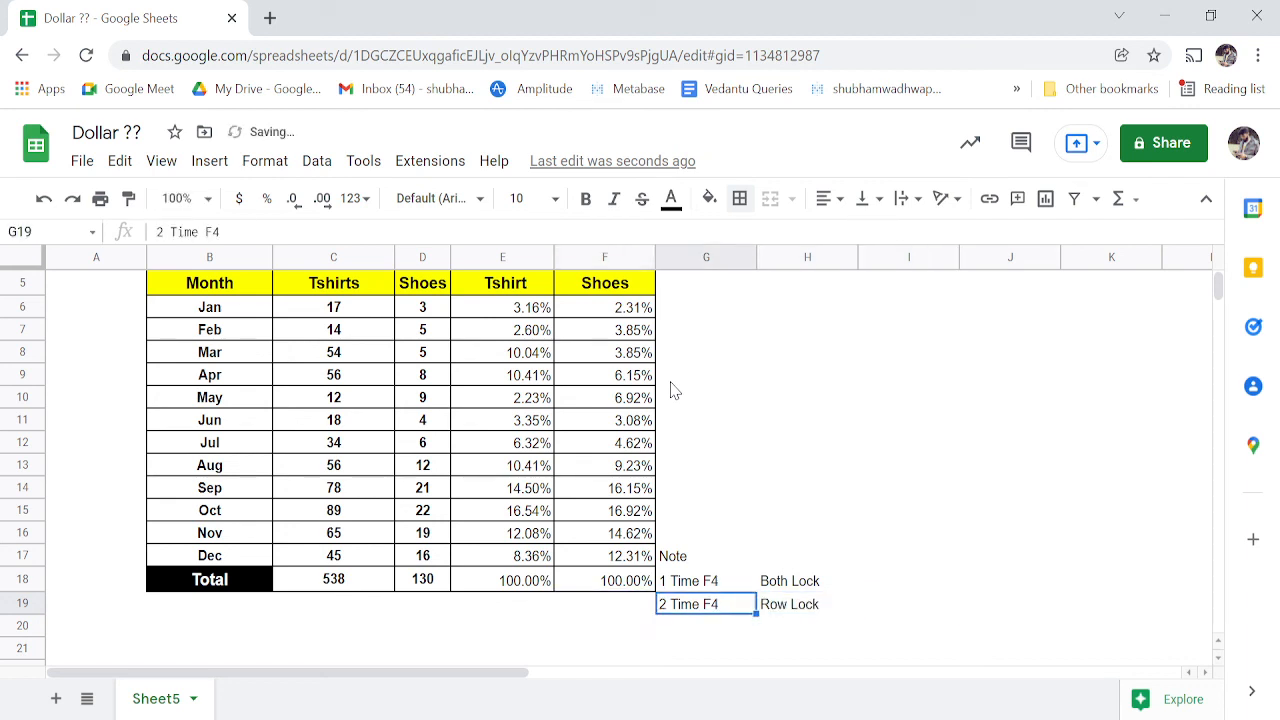
- Copy the label into G20, change it to '3 Time F4', and add 'Column Lock' in H20
key("ctrl+c")
key("Down")
key("ctrl+v")
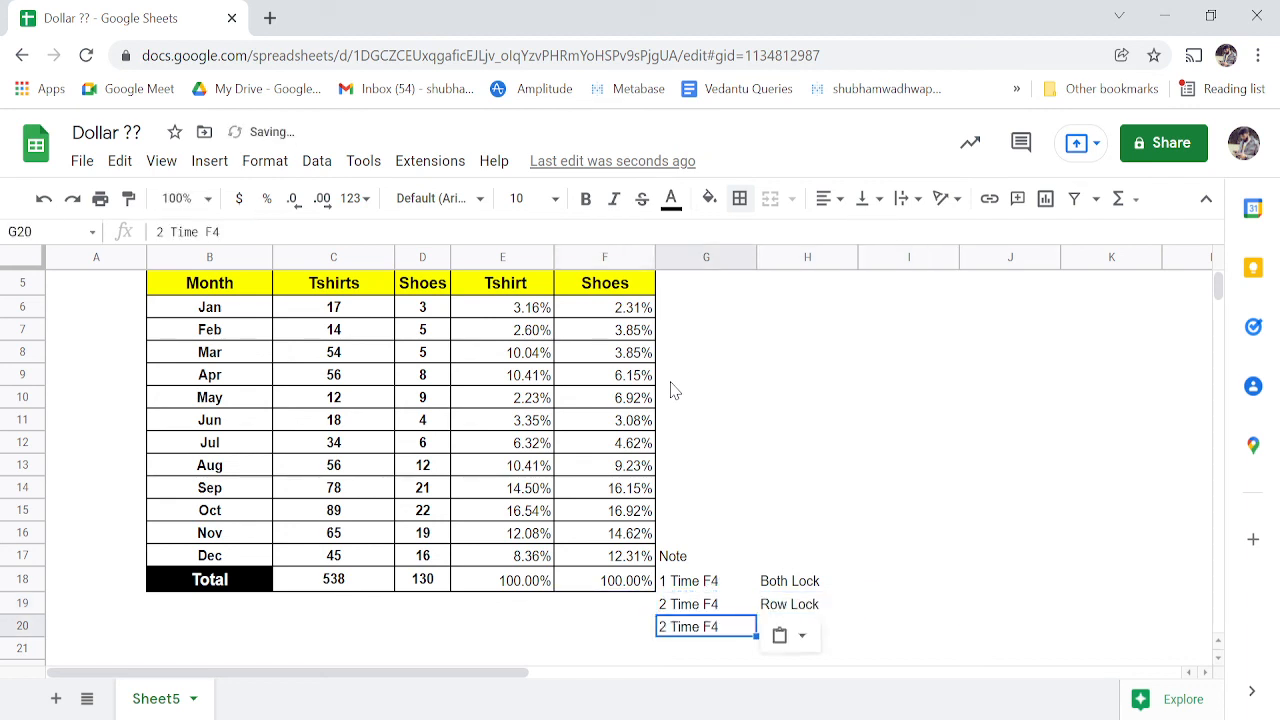
key("F2")
key("Left")
key("Left")
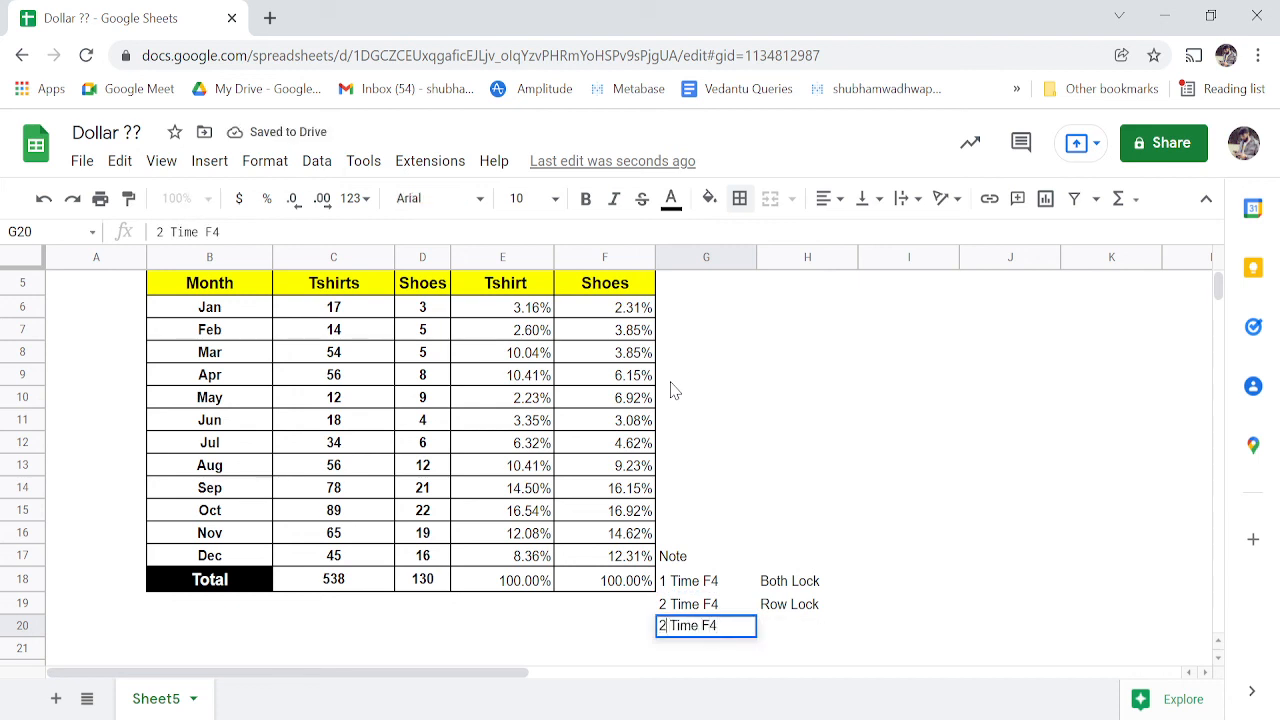
key("BackSpace")
type("3")
key("Tab")
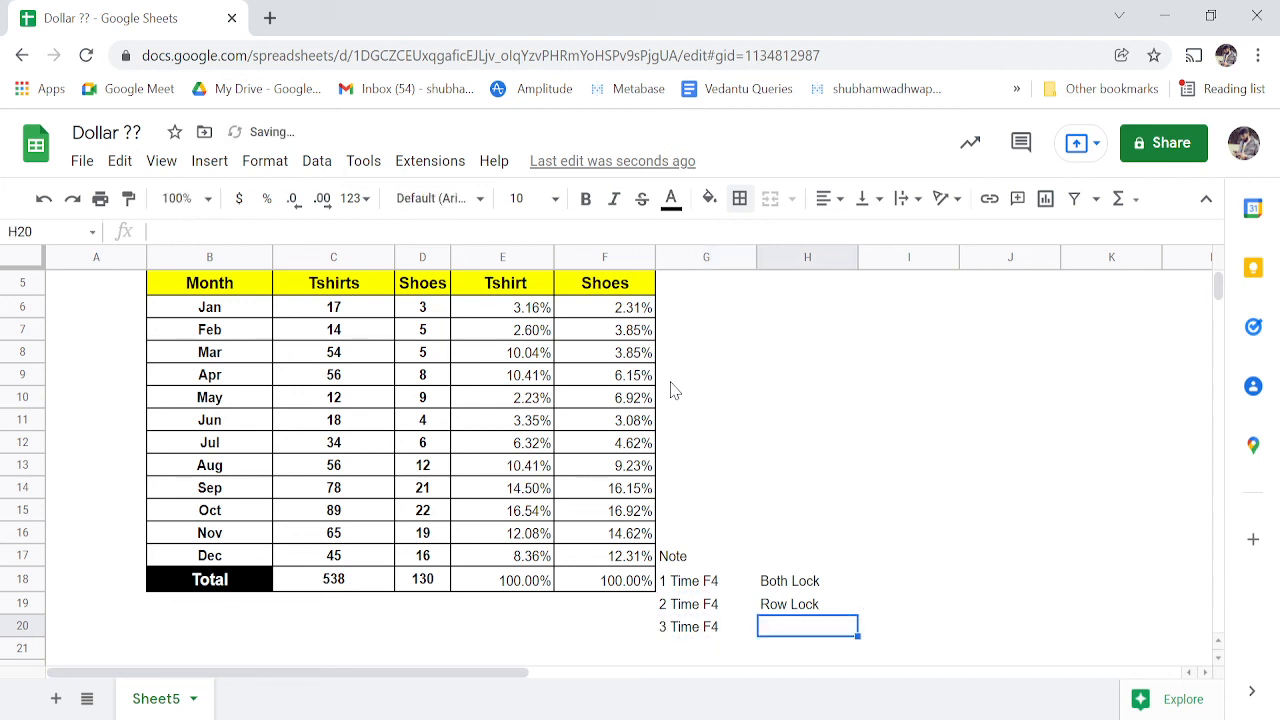
type("Co")
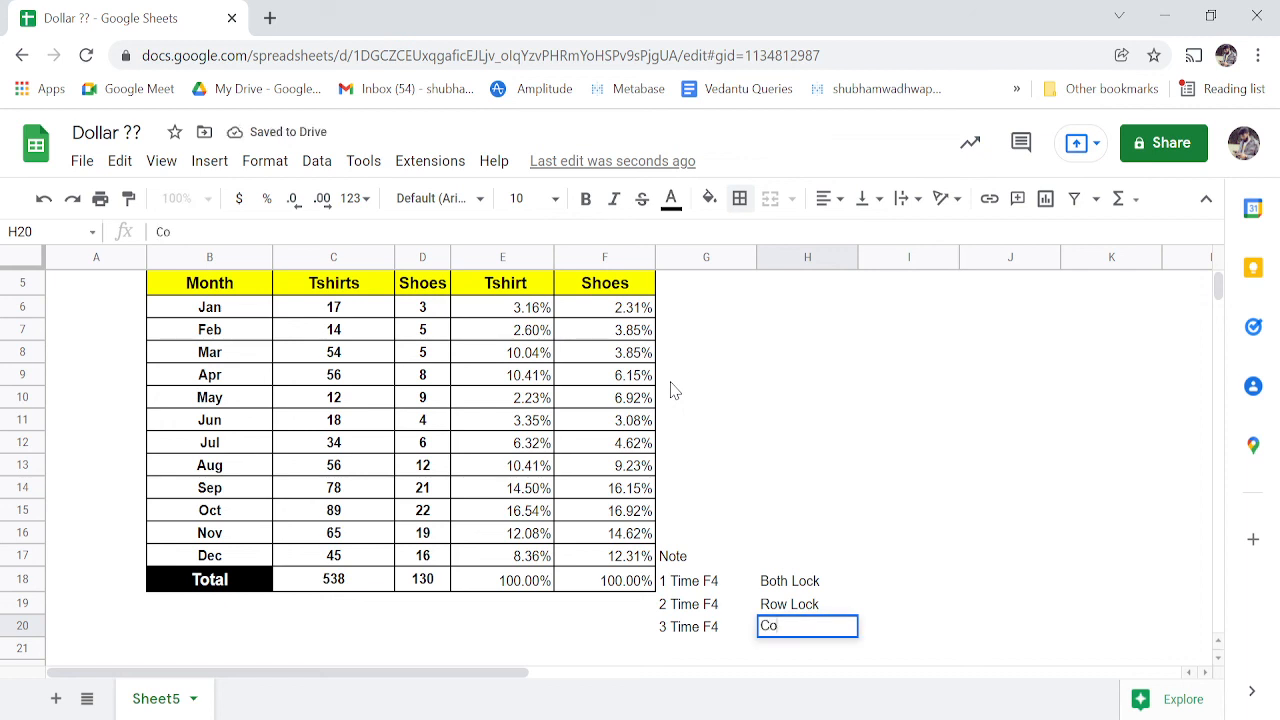
type("lumn Lock")
key("Tab")
- Add '4 Time F4' in G21 with 'Un Lock' in H21
key("Left")
key("Left")
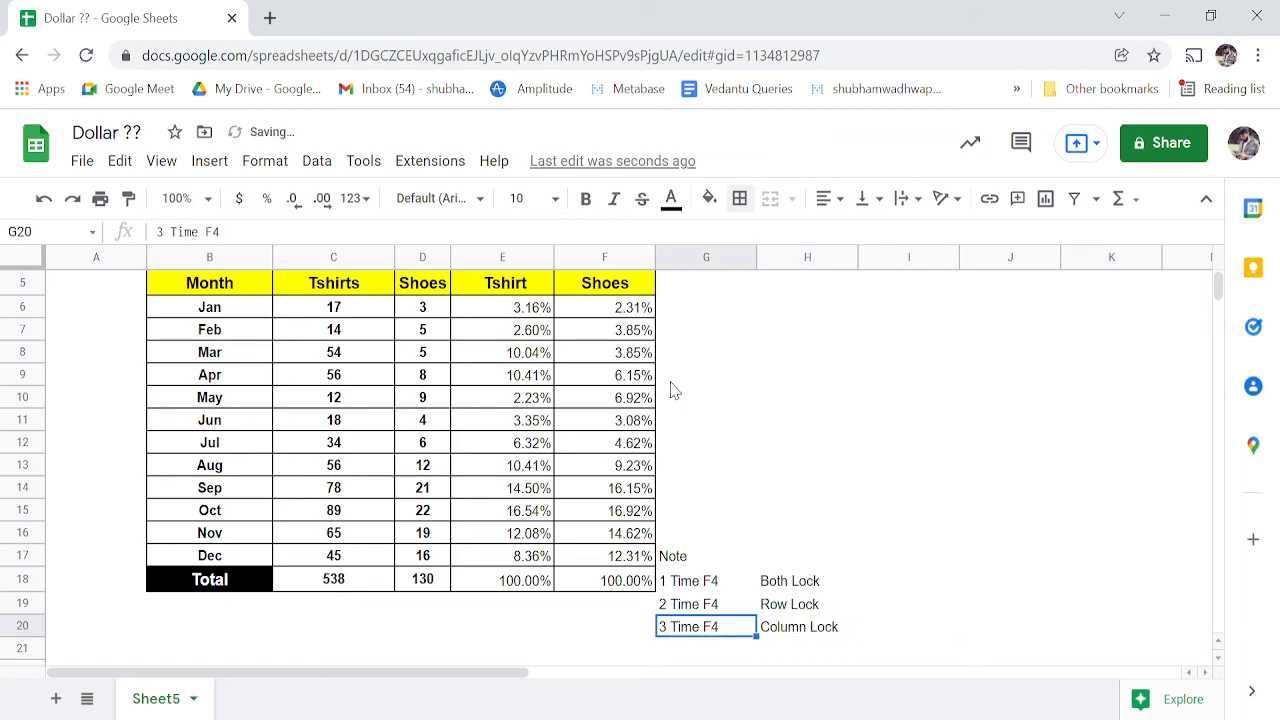
key("Down")
type("4")
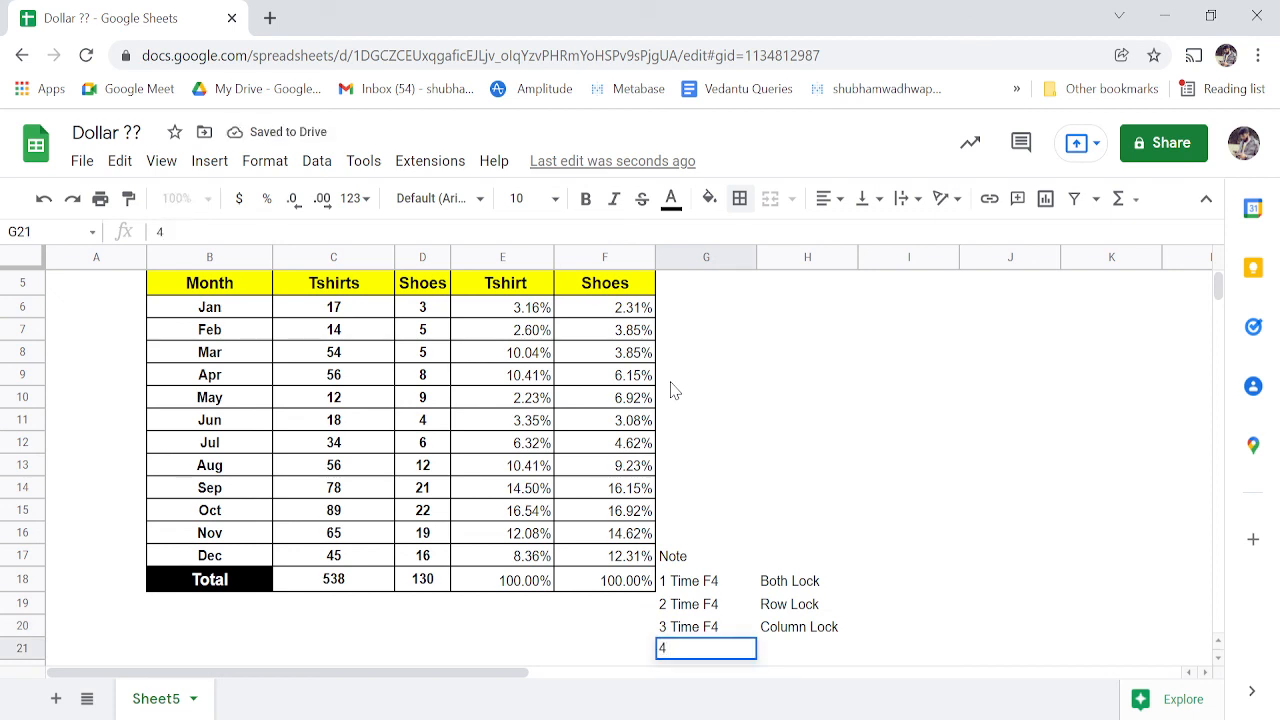
type(" Time F4")
key("Tab")
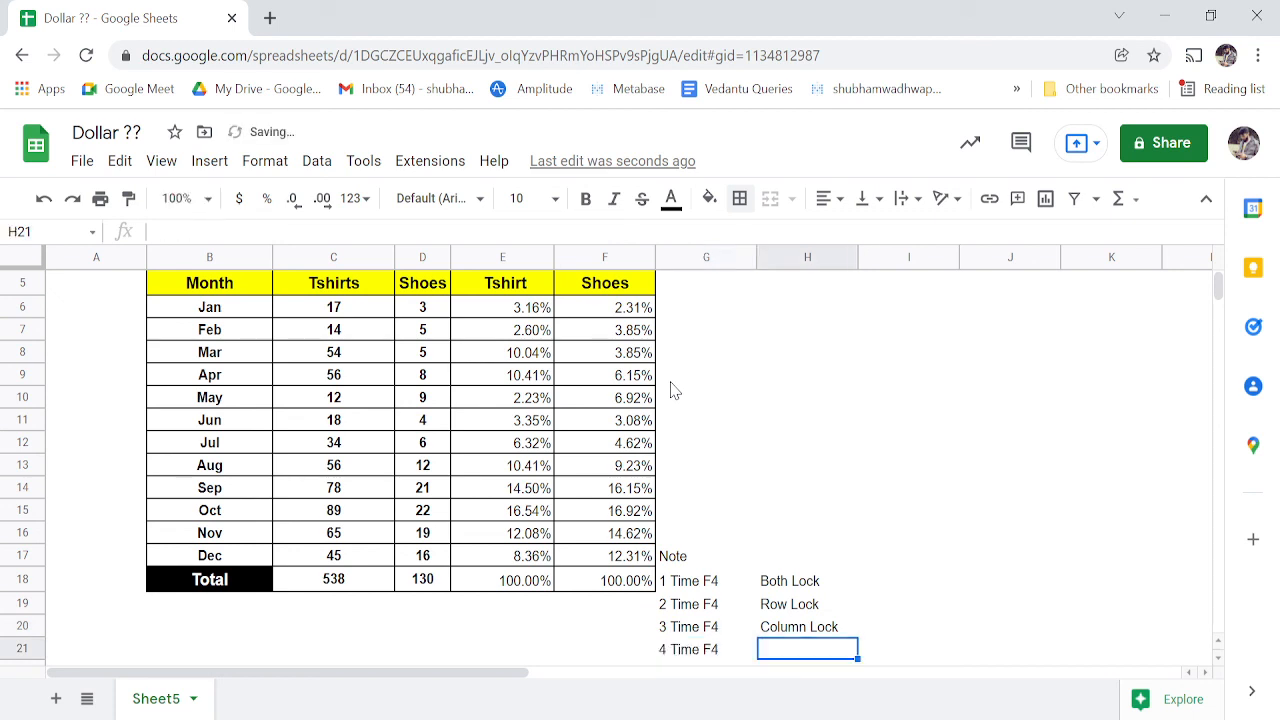
type("Un ")
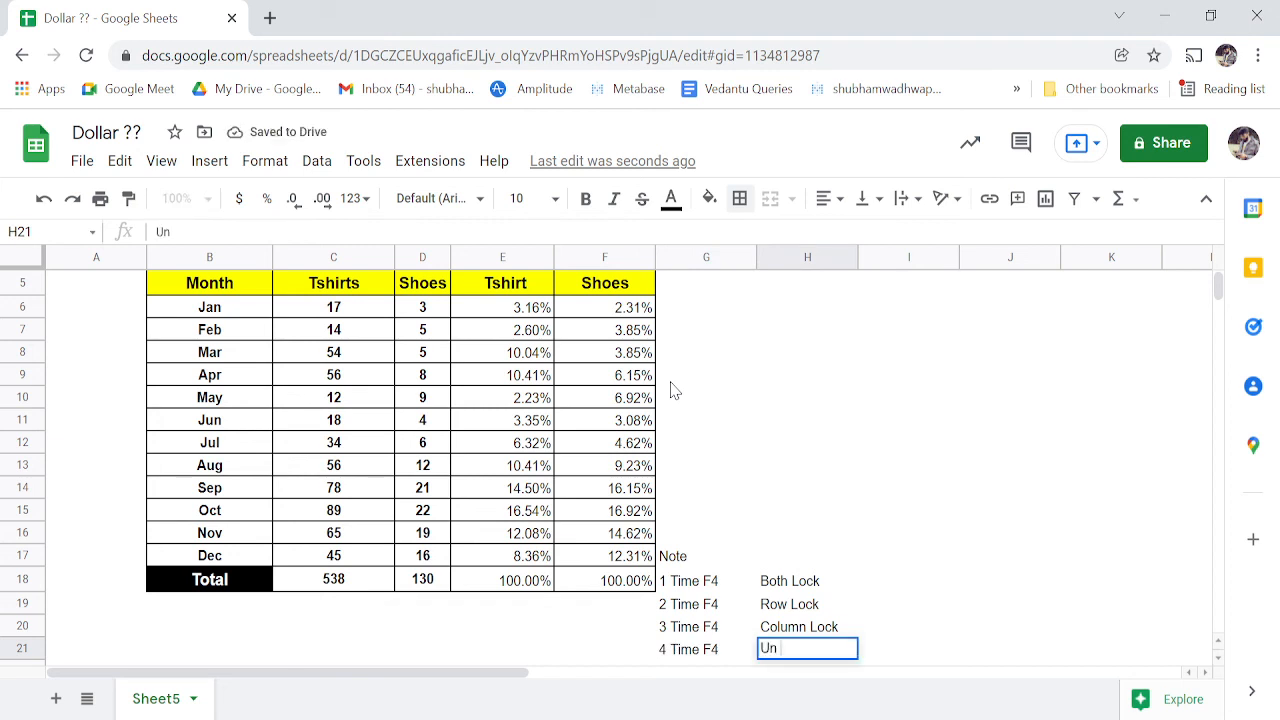
type("Lock")
key("Tab")
key("Left")
key("Down")
key("Down")
key("Down")
key("Down")
key("Up")
key("Up")
key("Up")
key("Up")
key("Up")
key("Up")
key("Up")
key("Up")
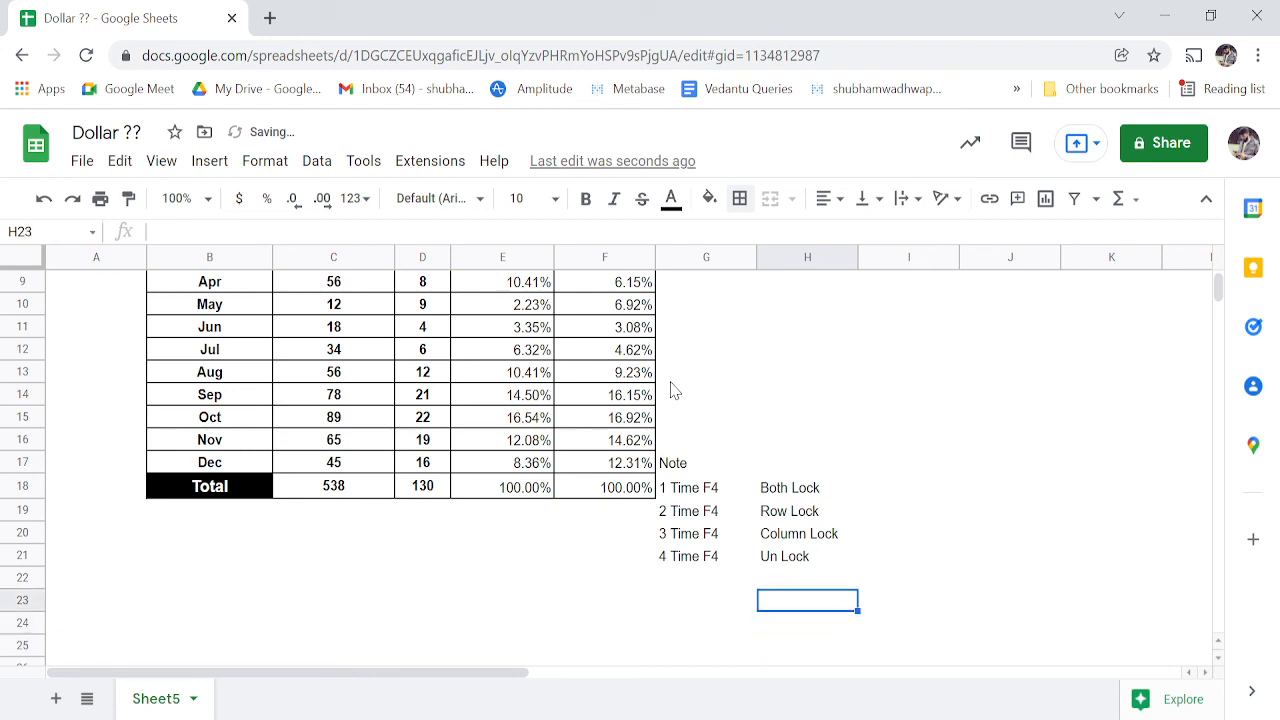
key("Left")
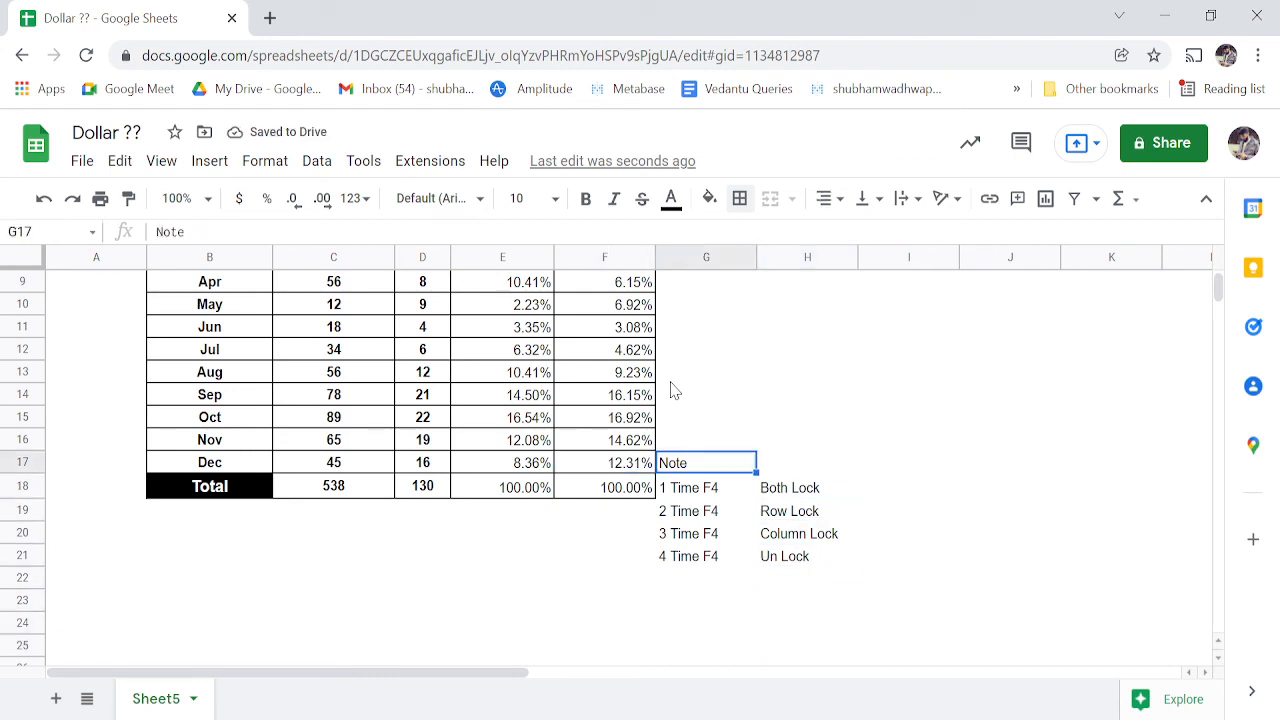
- Merge G17:H17 and centre the Note heading horizontally
key("shift+Right")
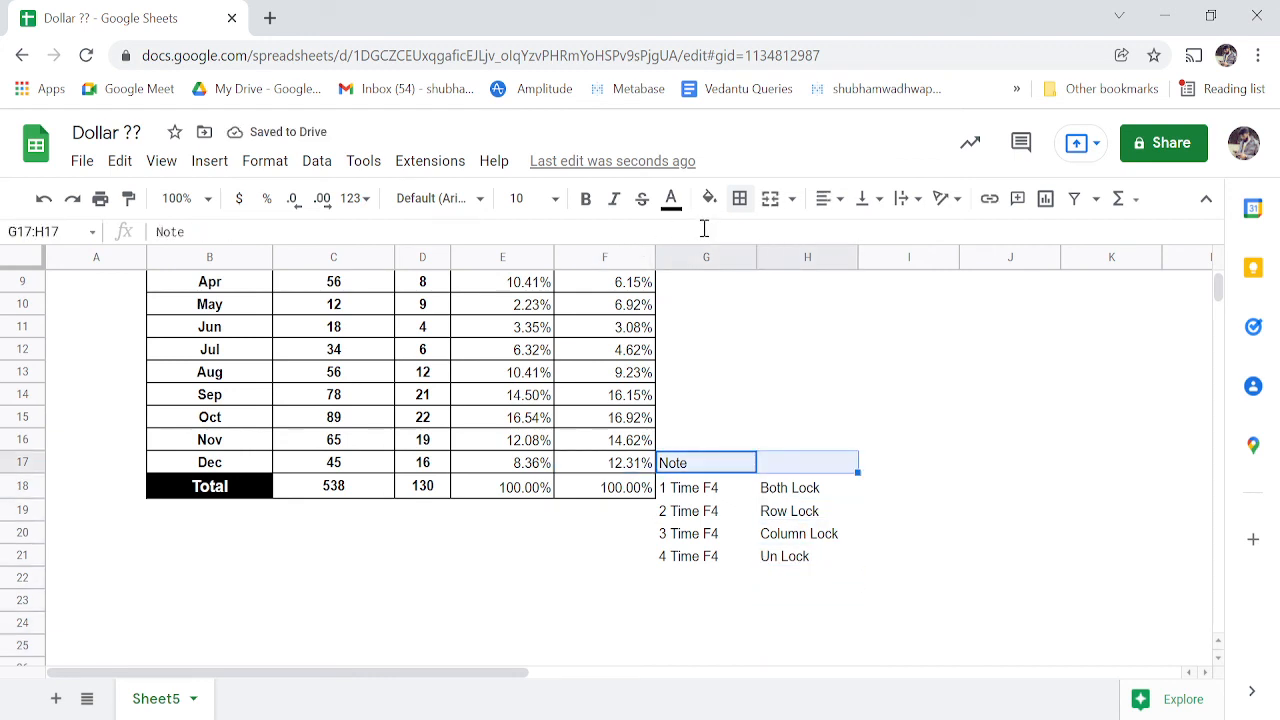
left_click(769, 200)
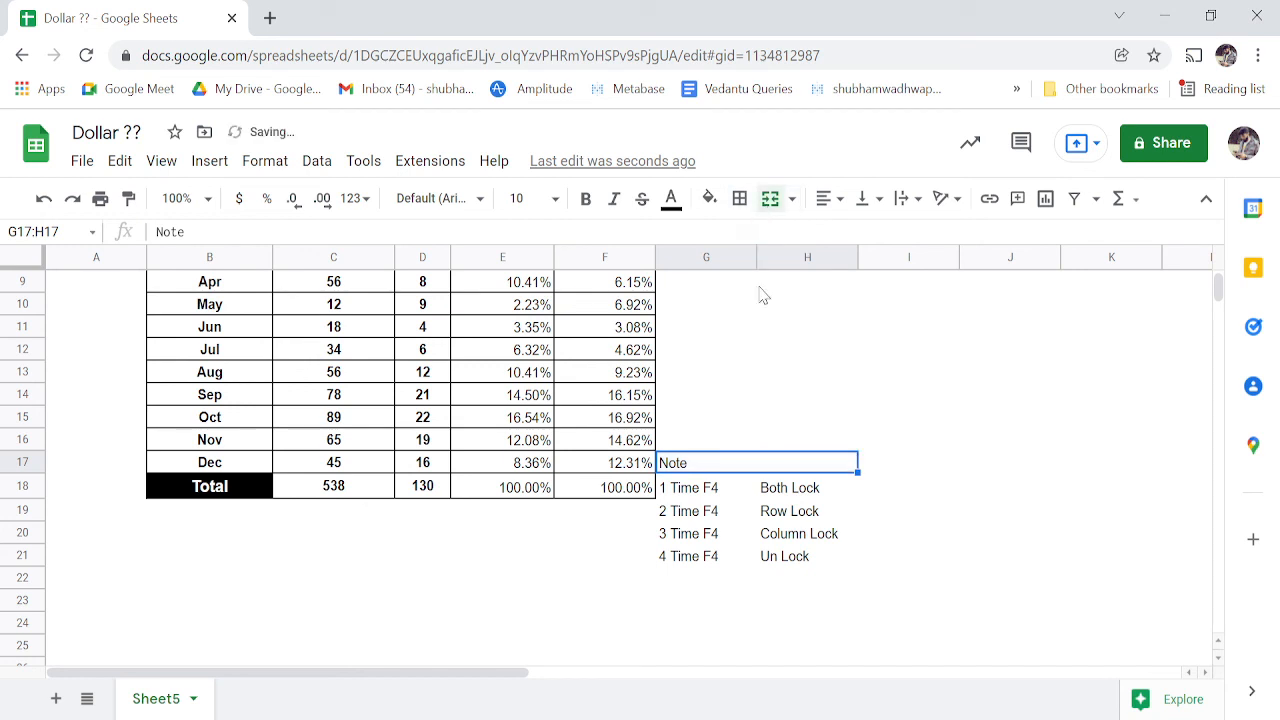
left_click(826, 199)
left_click(851, 240)
key("Right")
- Apply All borders to the G17:H21 note box
left_click(838, 455)
key("shift+Down")
key("shift+Down")
key("shift+Down")
key("shift+Down")
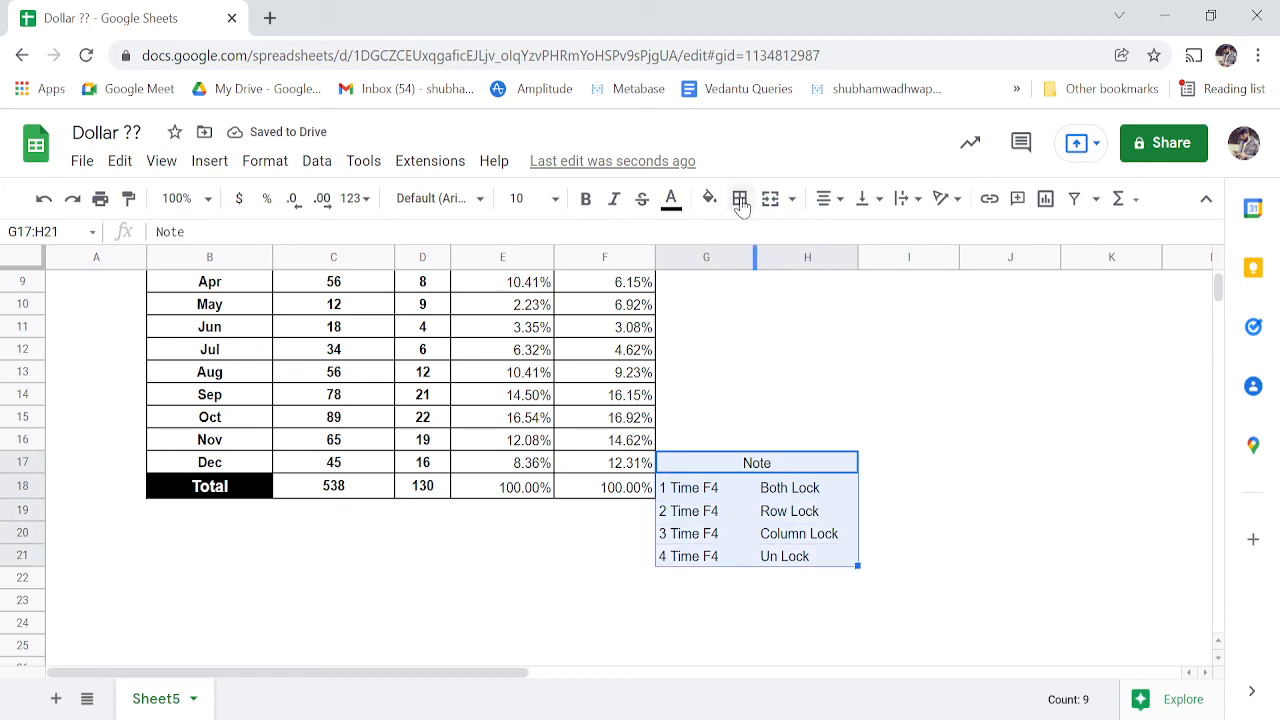
left_click(740, 198)
left_click(747, 243)
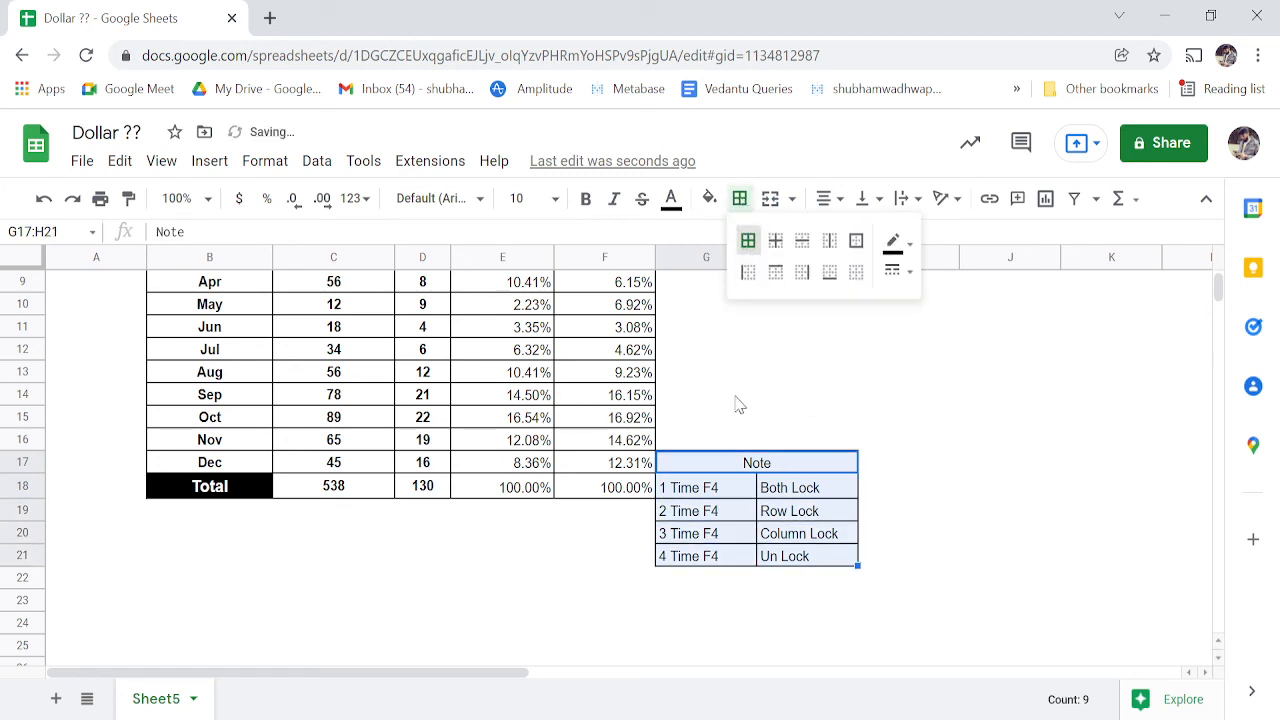
left_click(710, 466)
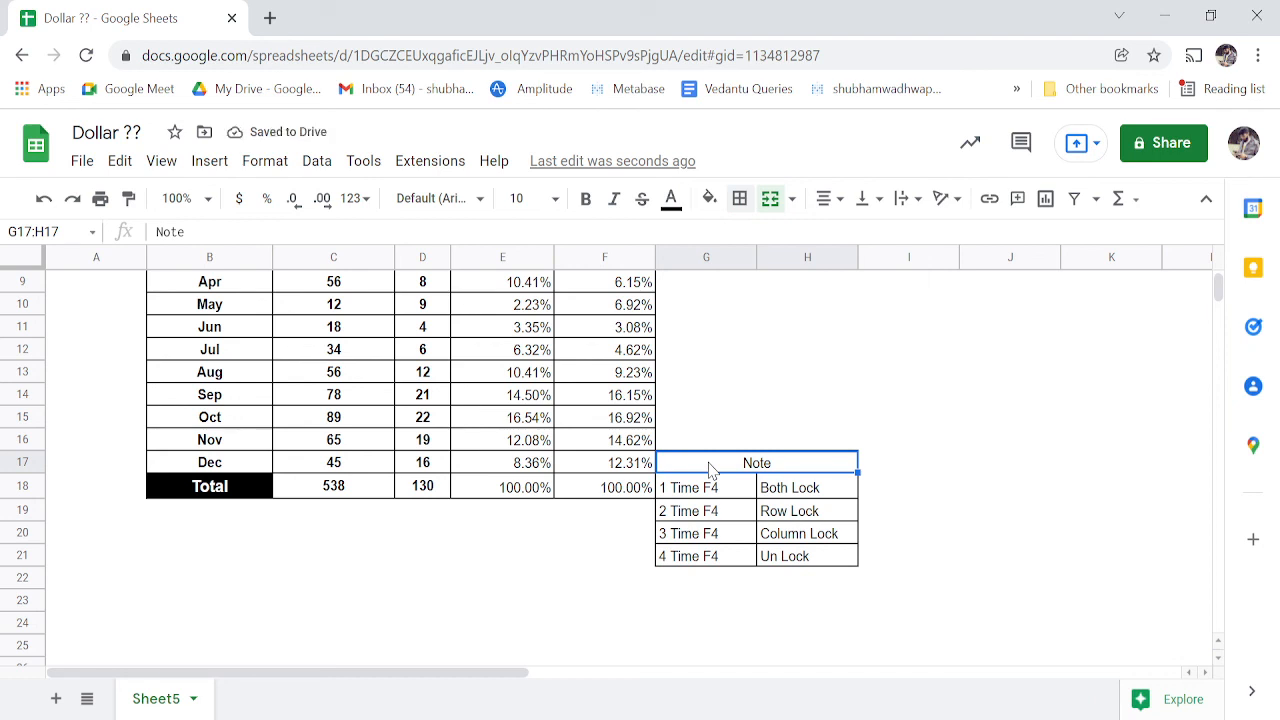
key("shift+Down")
key("shift+Down")
key("shift+Down")
key("shift+Down")
key("Up")
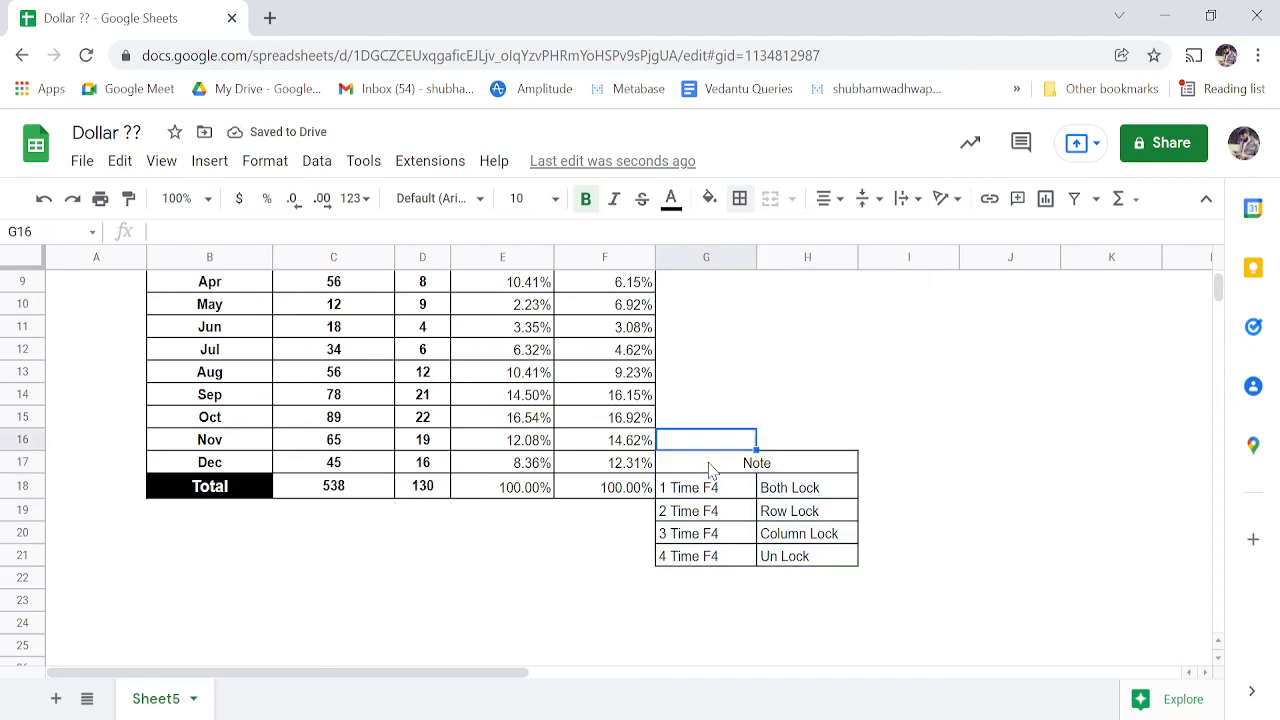
key("Down")
key("Down")
key("Down")
key("Down")
key("Up")
key("Up")
key("Up")
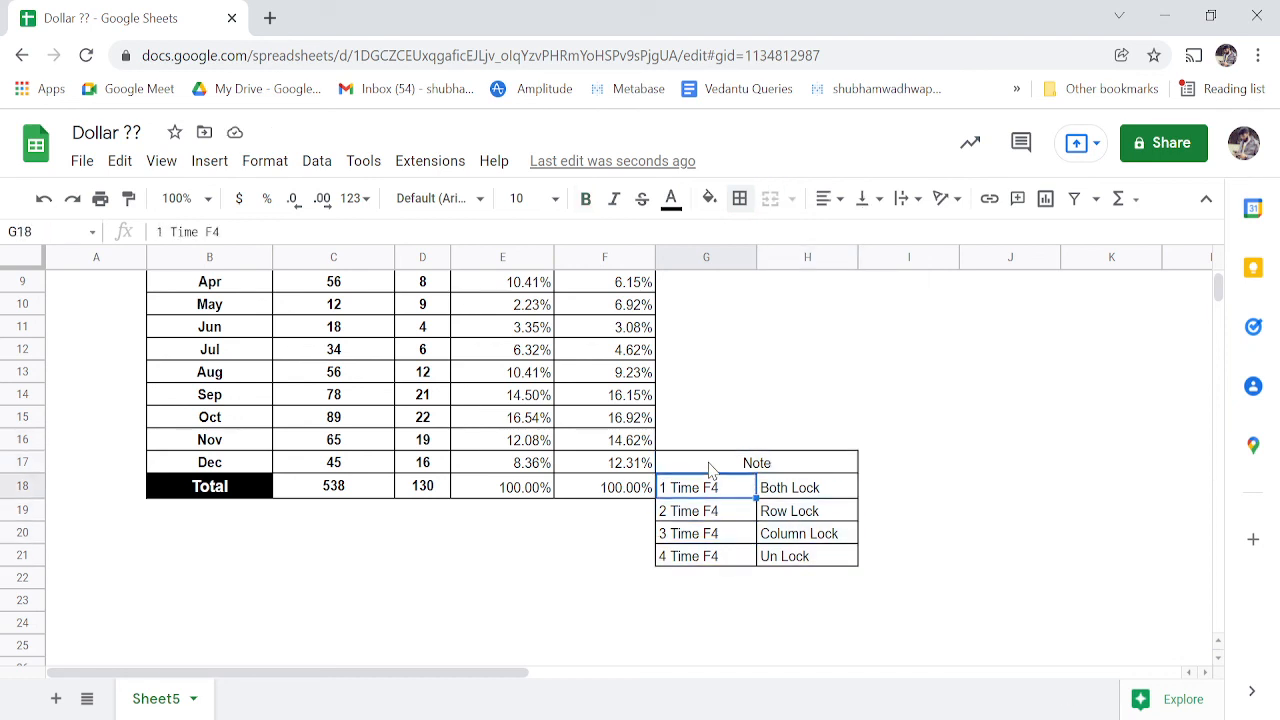
key("Down")
key("Down")
key("Down")
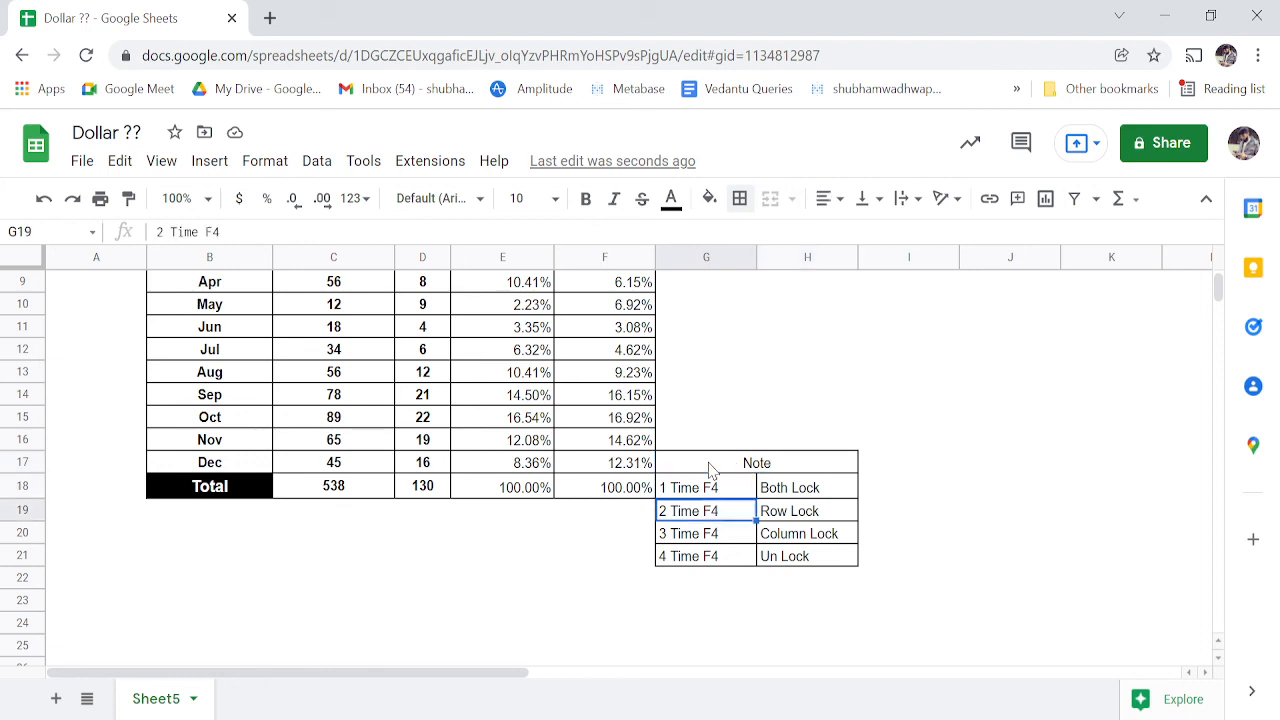
key("Up")
key("Up")
key("Up")
- Return to the sheet's title banner and scroll down to review the finished table
key("Home")
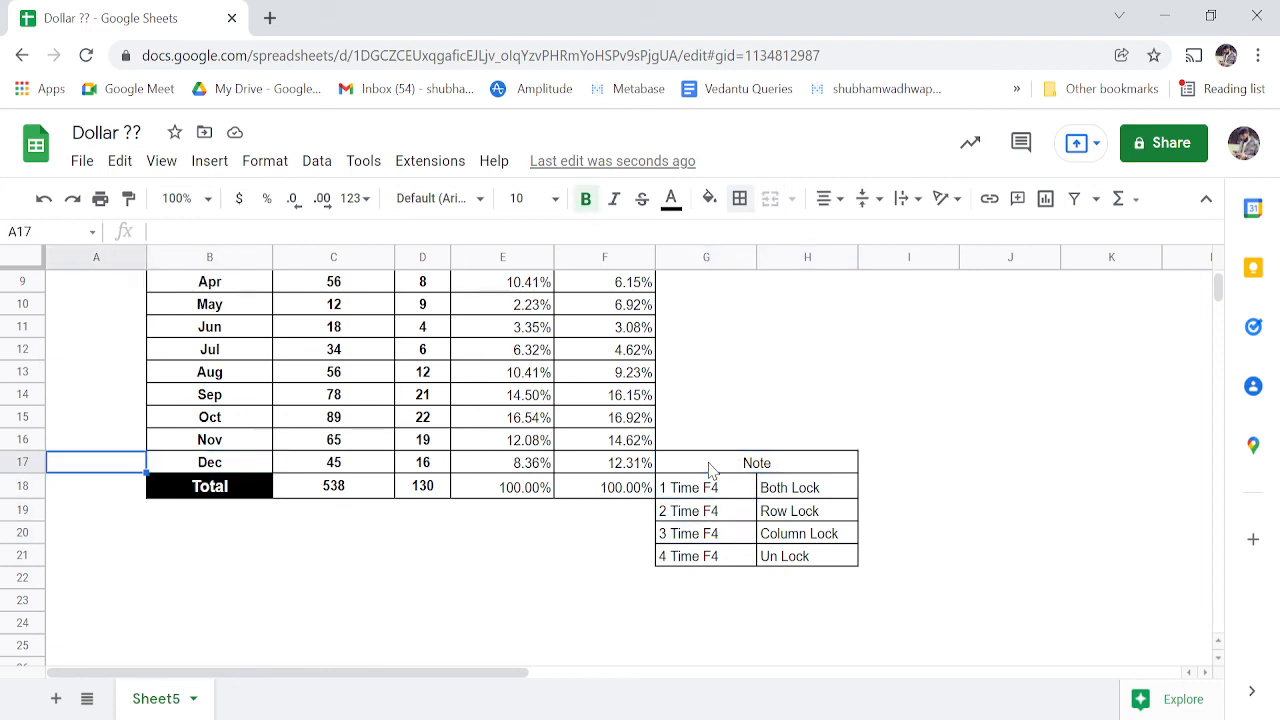
key("Right")
key("ctrl+Up")
key("ctrl+Up")
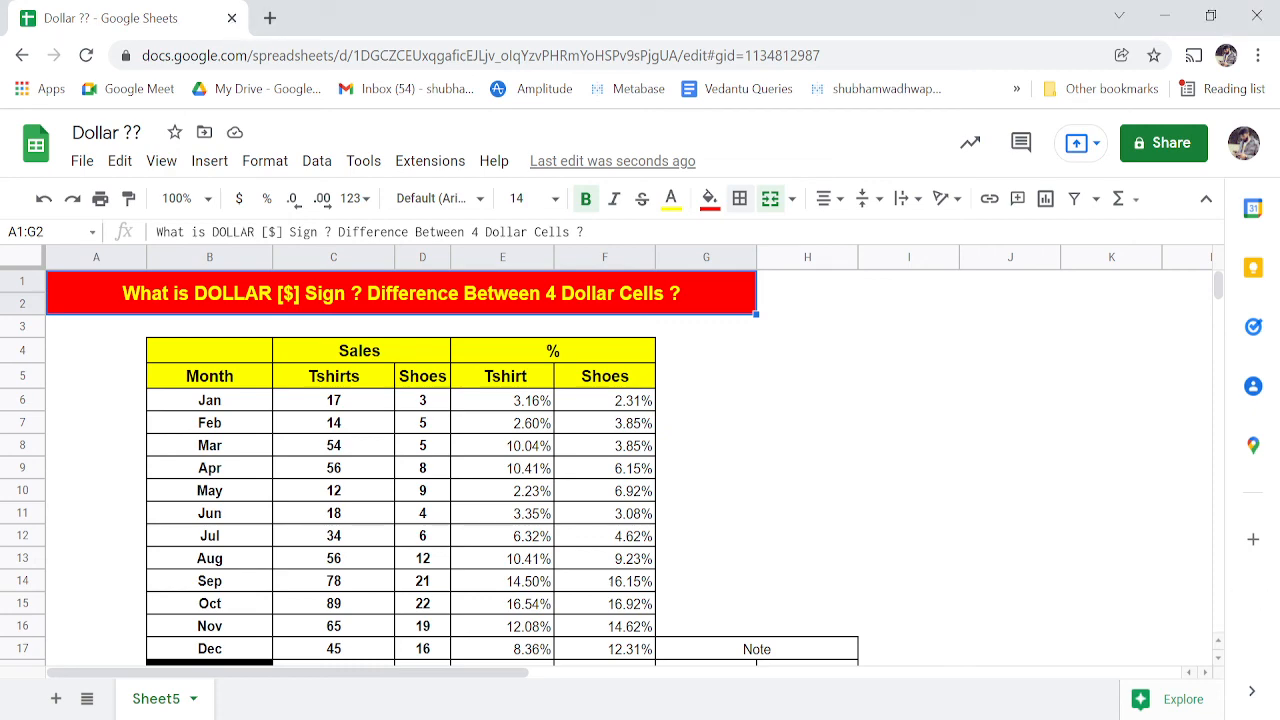
scroll(829, 541, "down", 1)
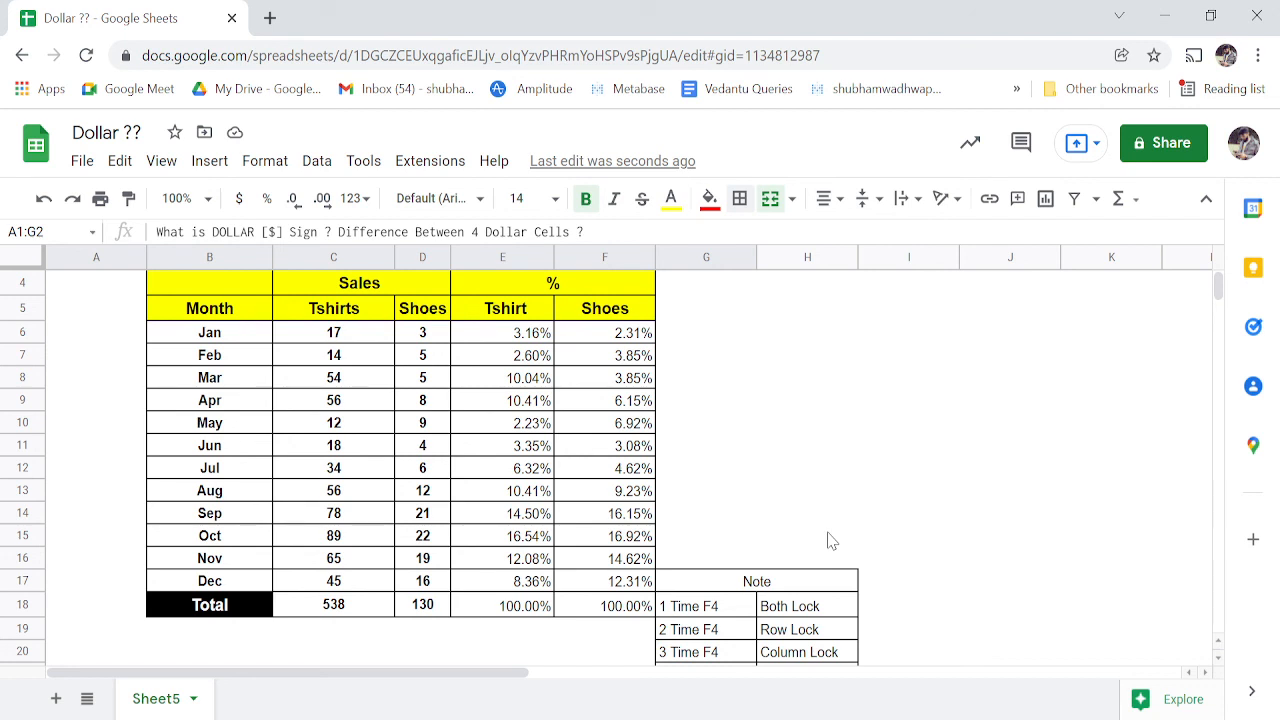
left_click(703, 691)
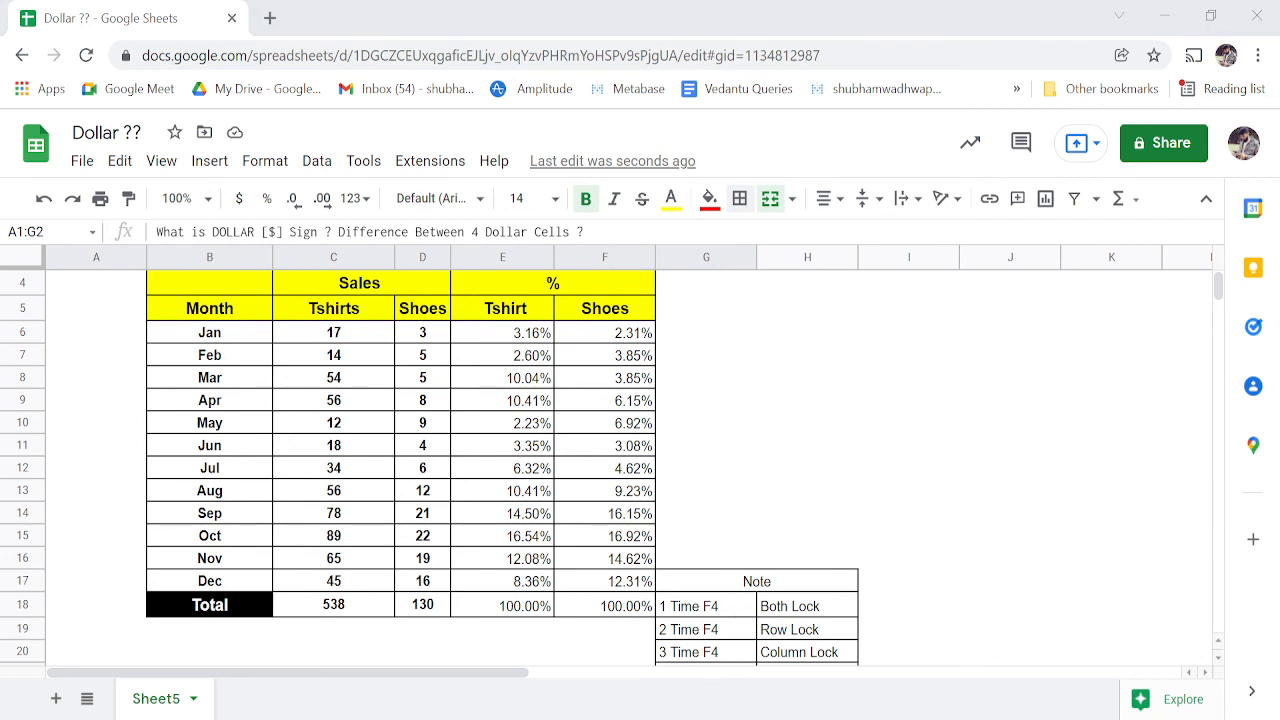